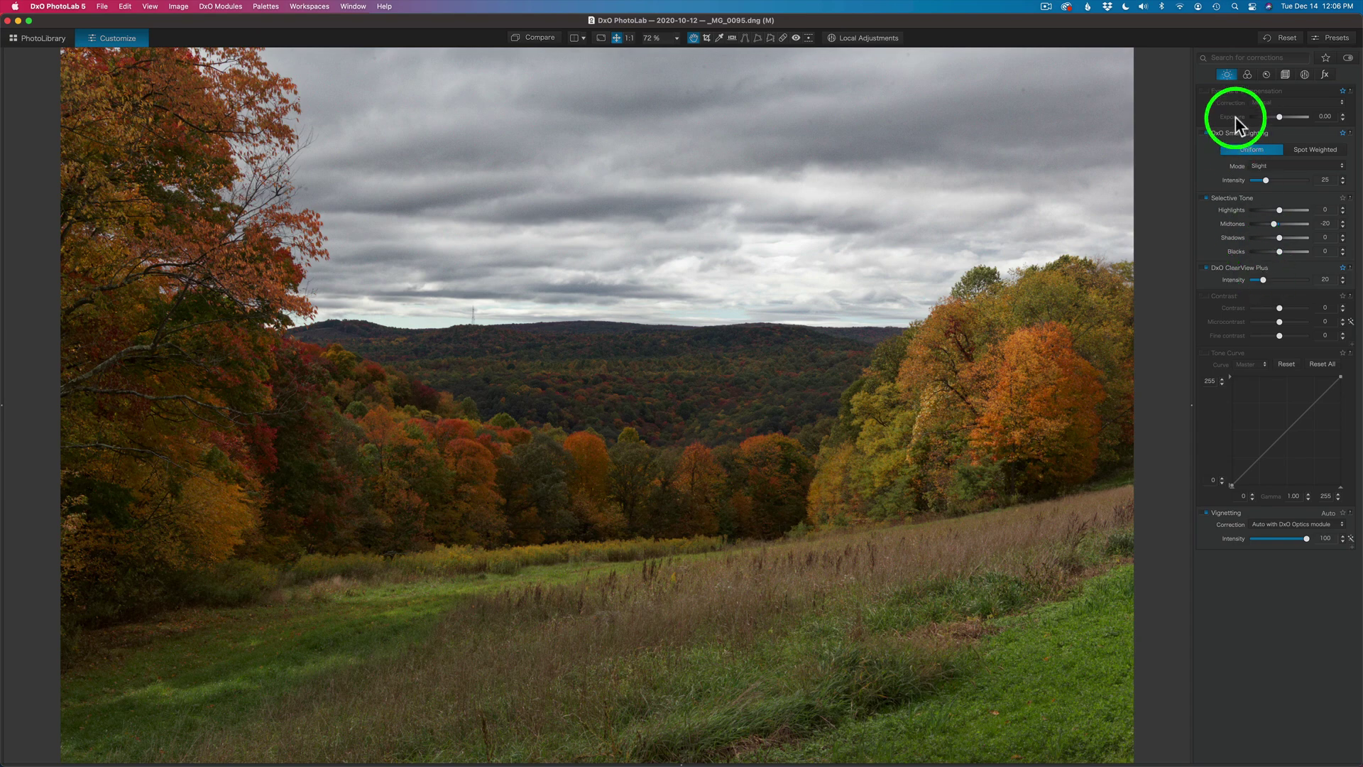
Step: Review the photo's light, color and detail corrections, and compare the corrected image with the unedited original
click(1247, 74)
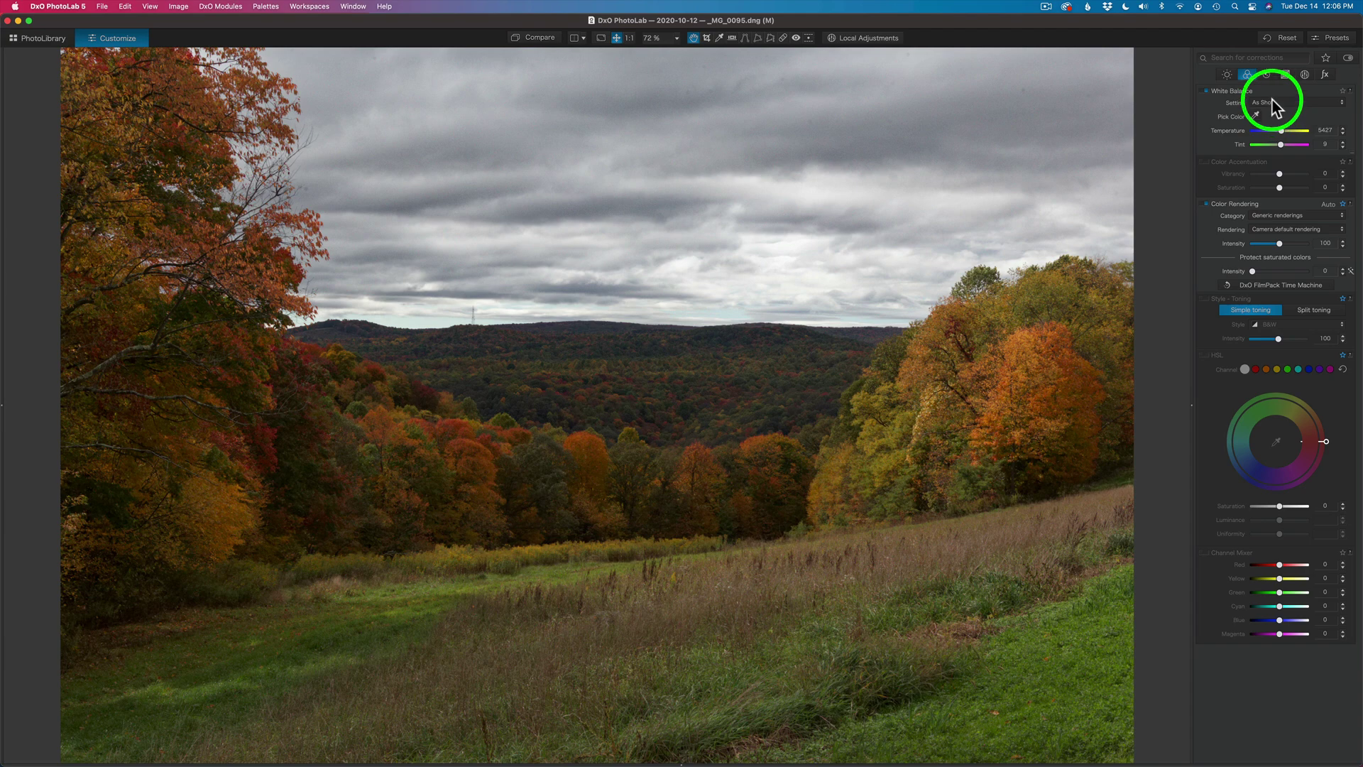
click(1266, 74)
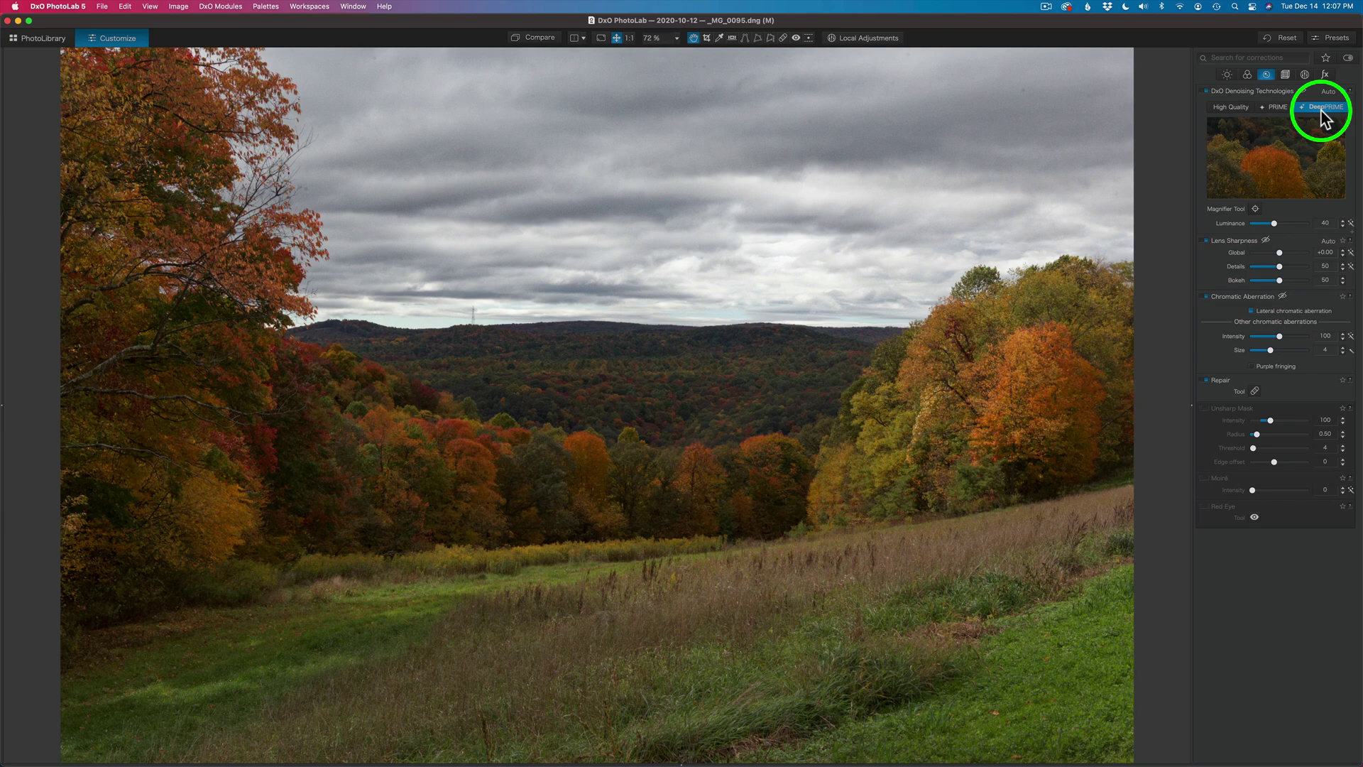
click(1226, 75)
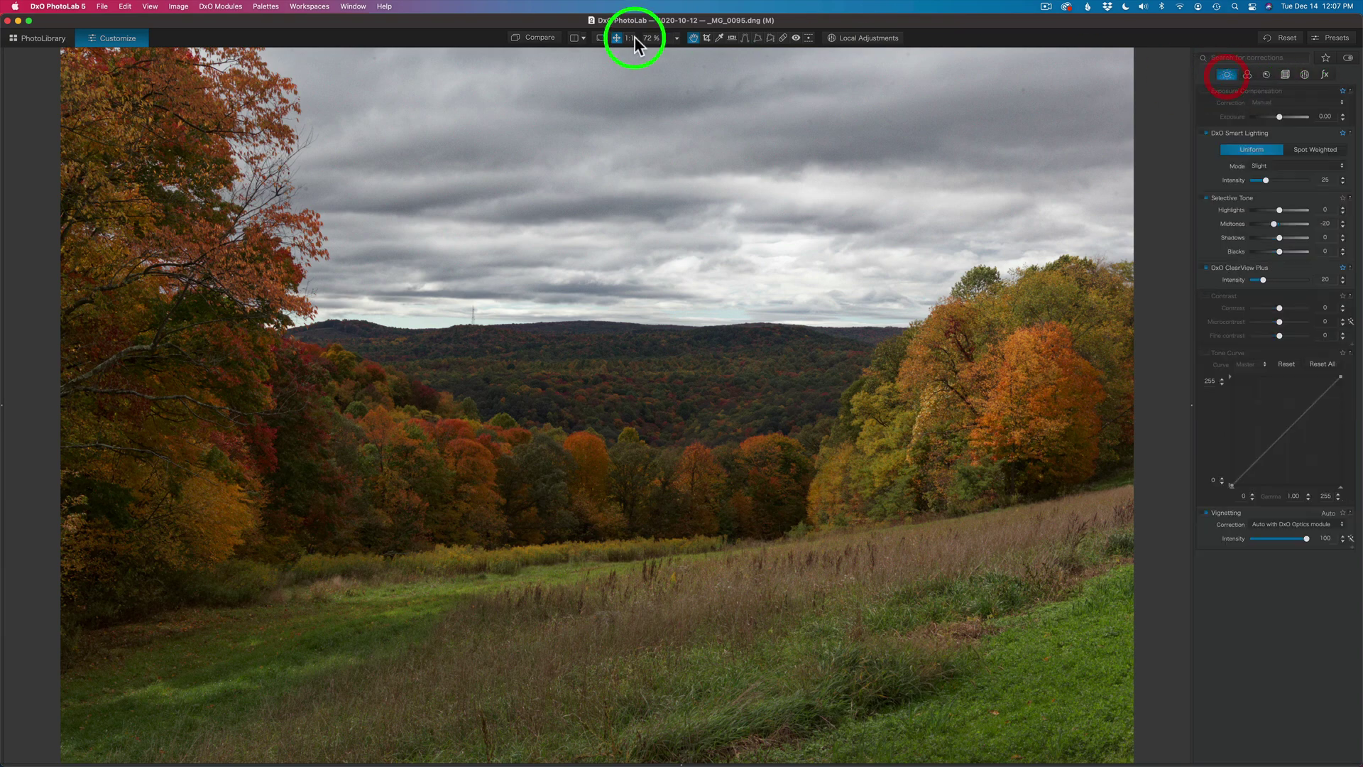
click(541, 37)
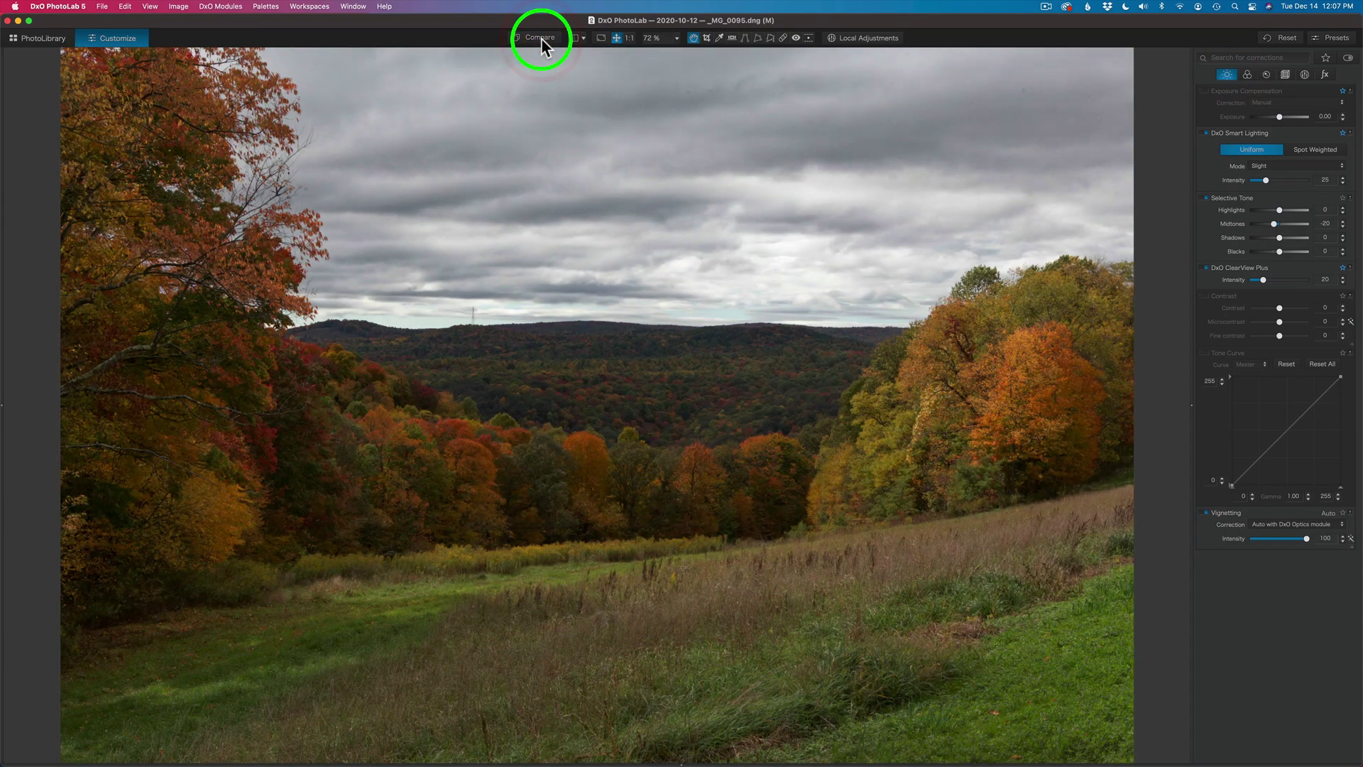
click(541, 37)
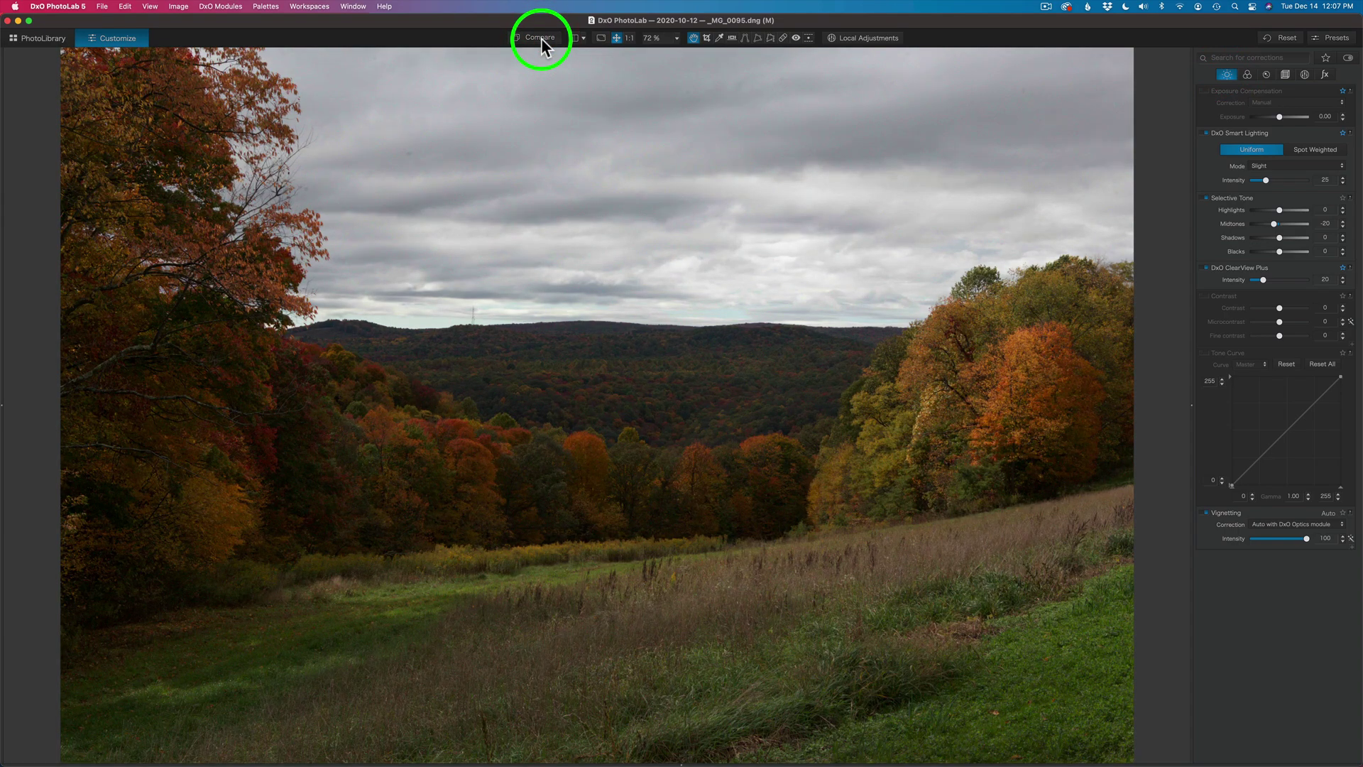
click(541, 36)
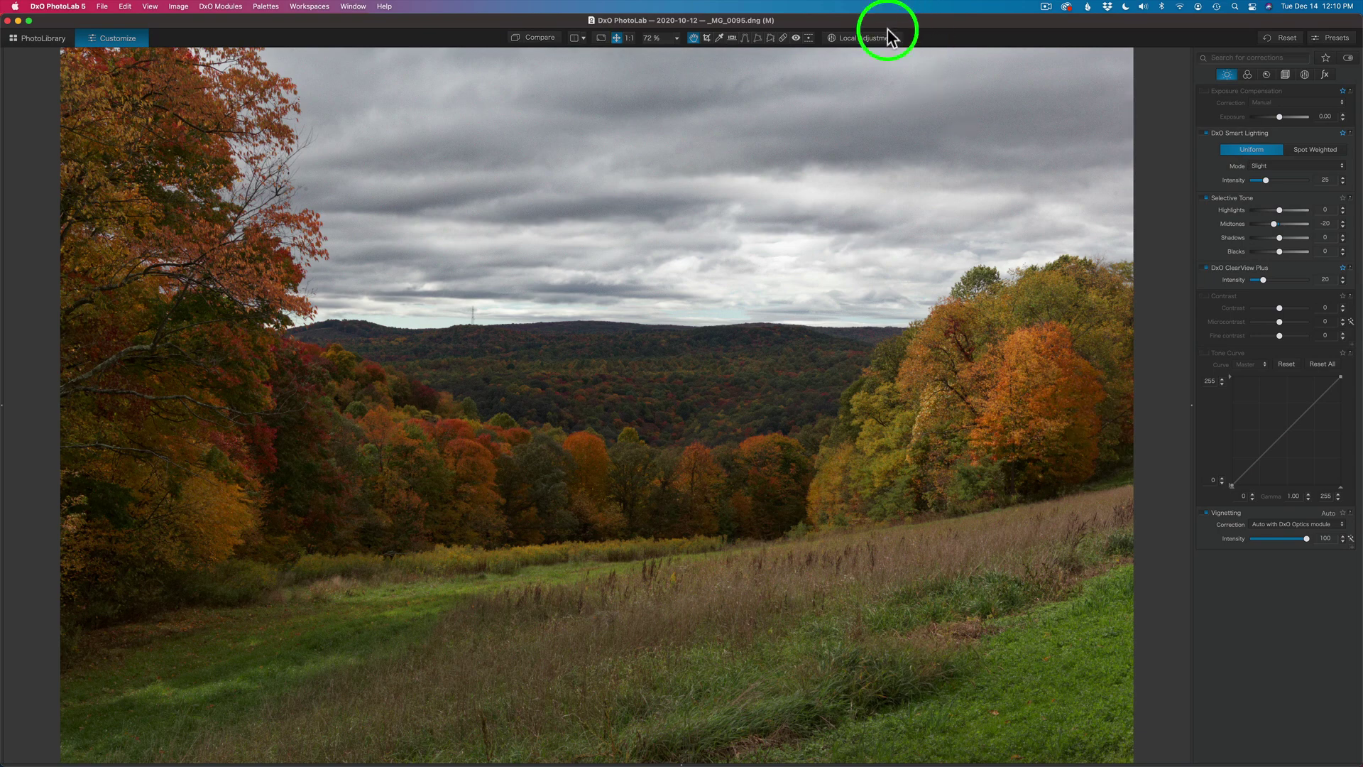
Step: Start Local Adjustments and place a control point on the small orange tree in the middle of the distant tree line
click(869, 37)
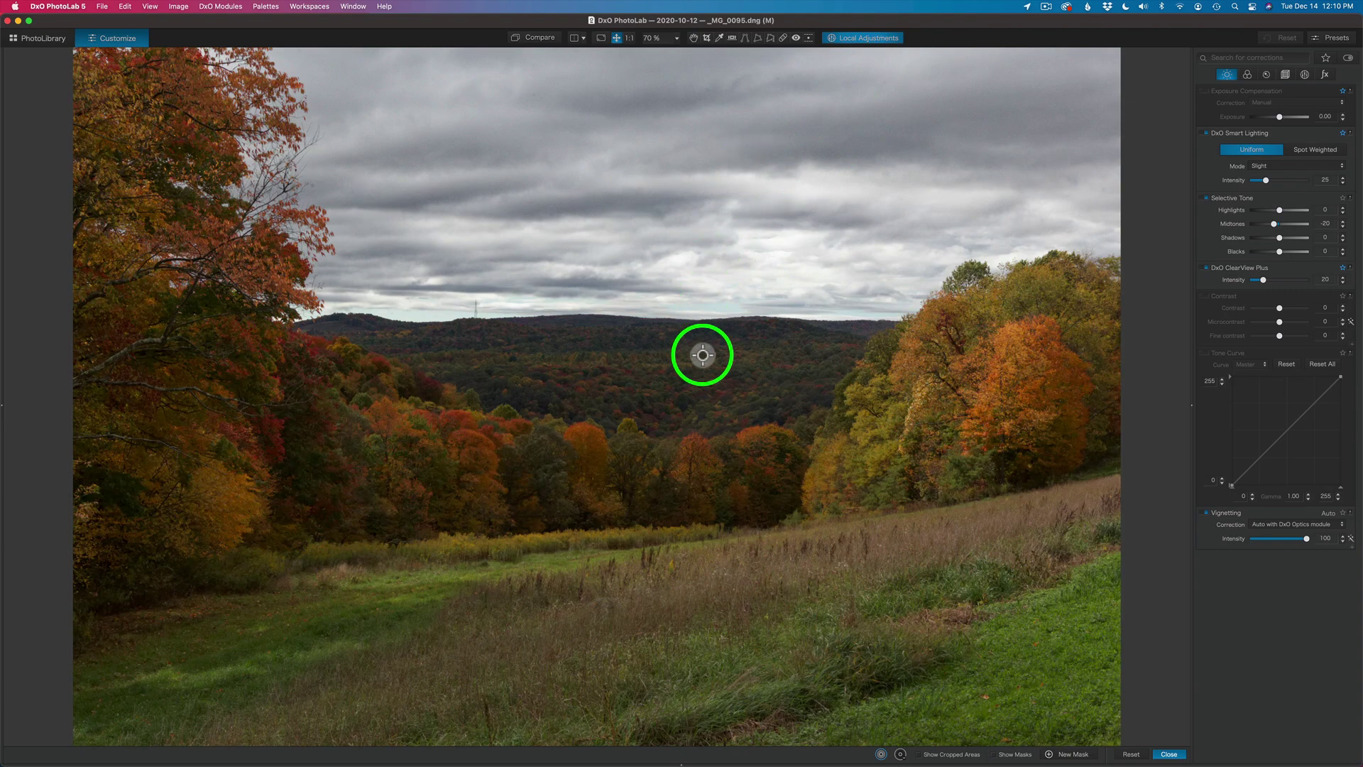
right_click(823, 110)
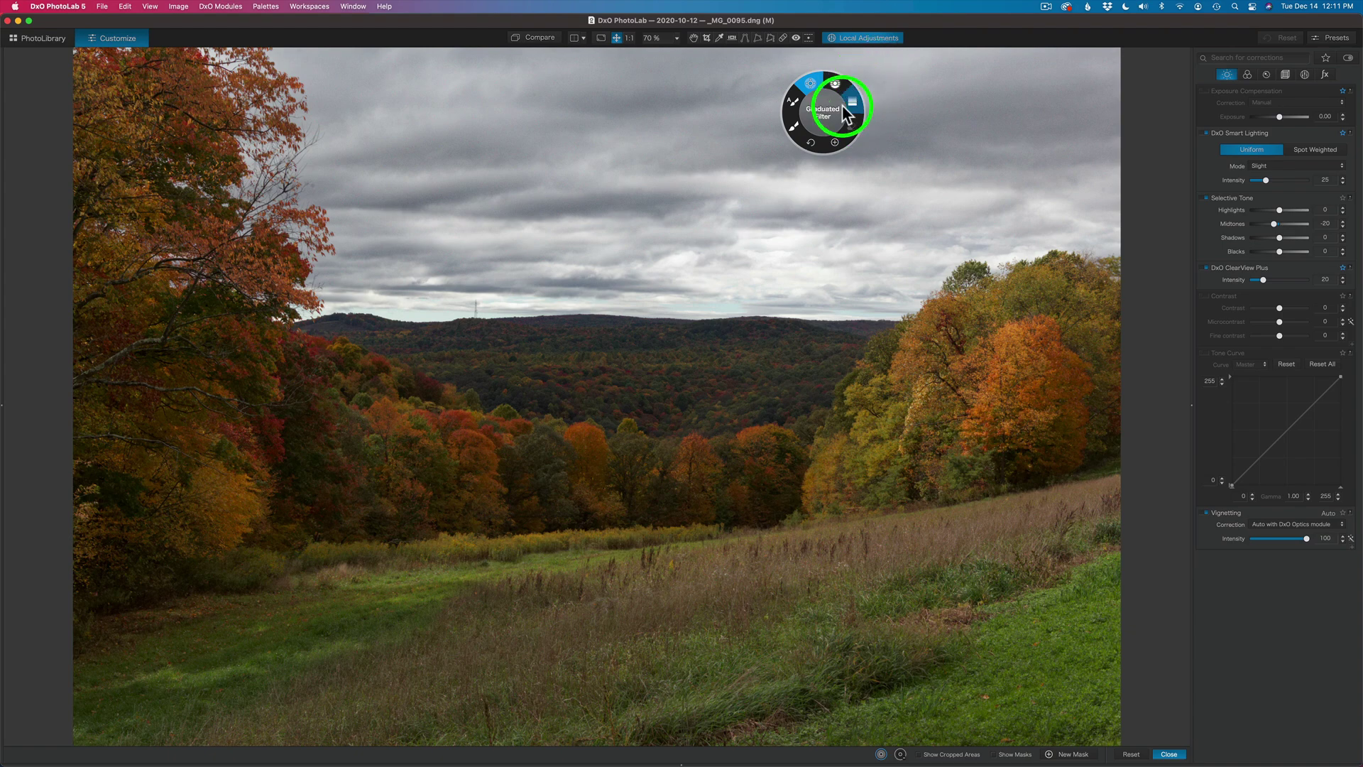
click(813, 83)
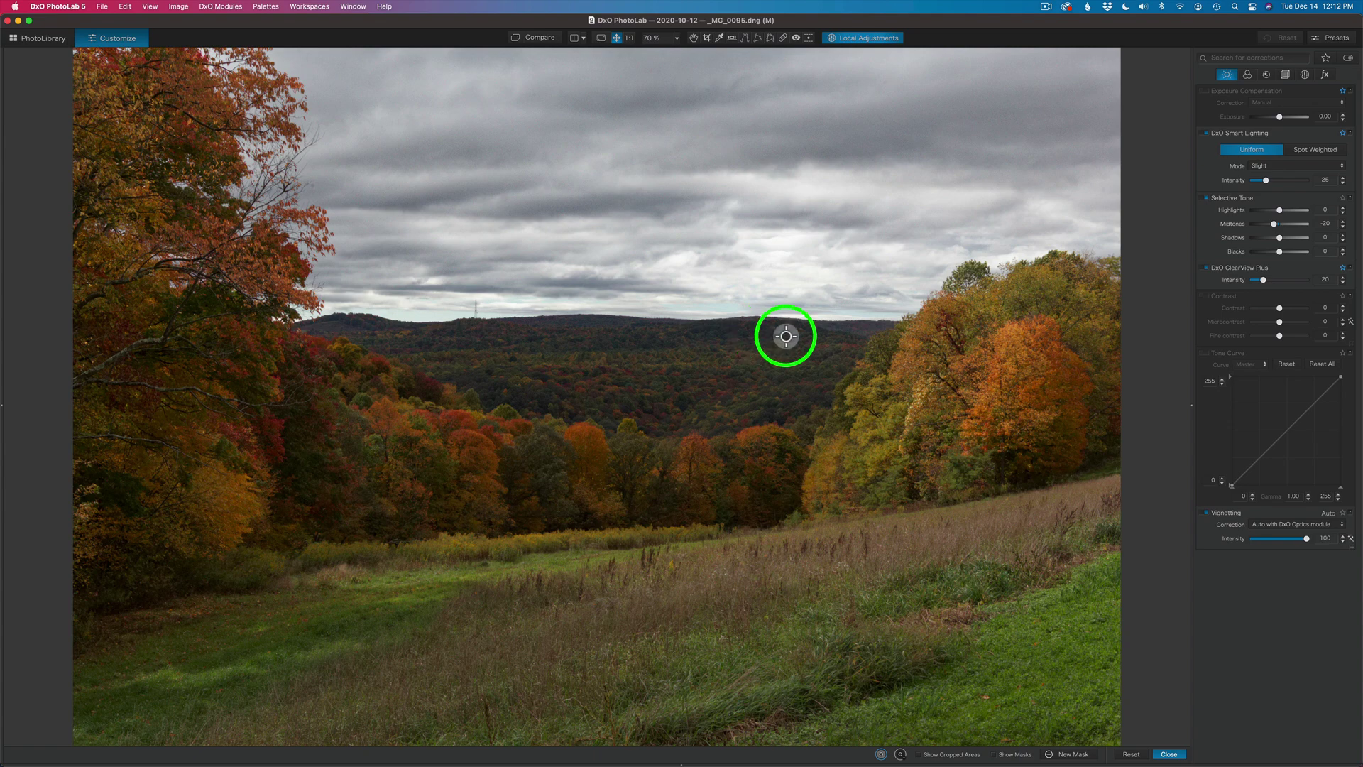
drag(786, 336, 995, 341)
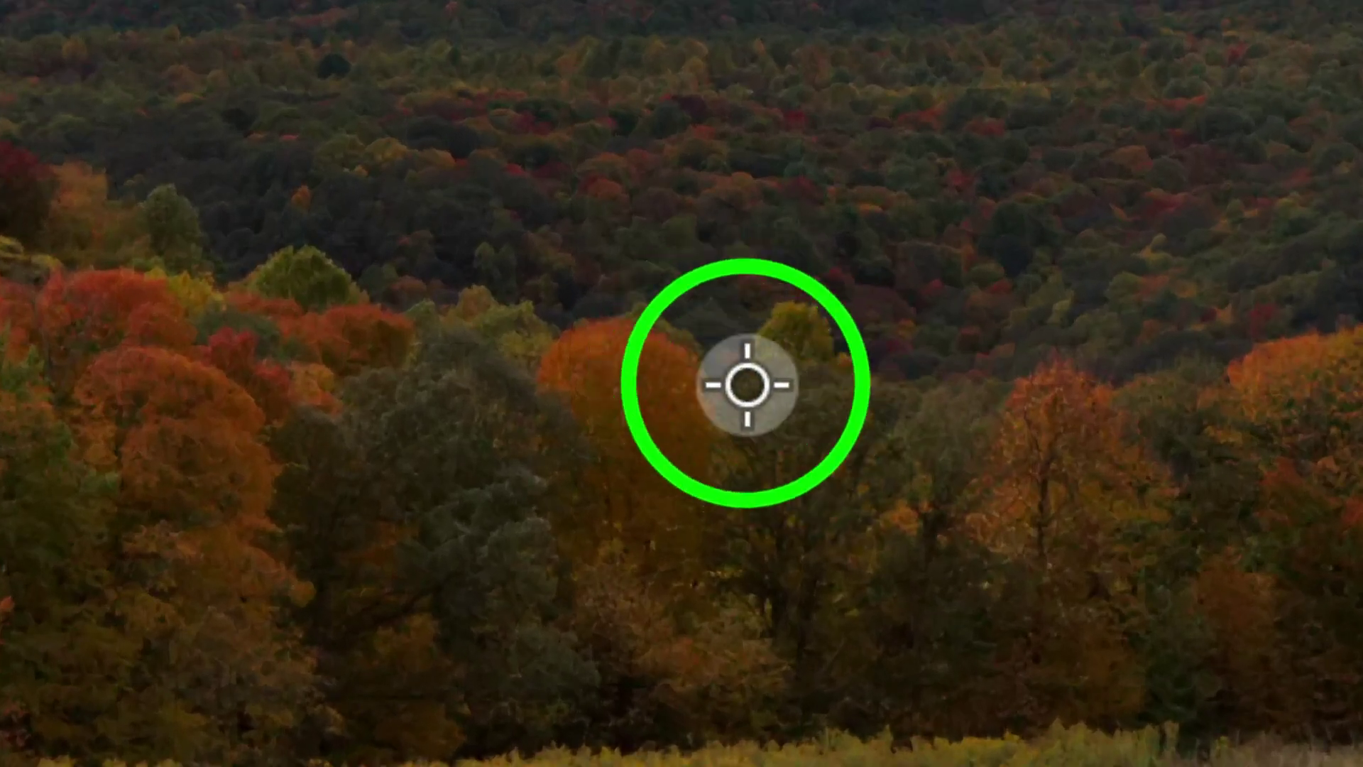
drag(747, 384, 626, 348)
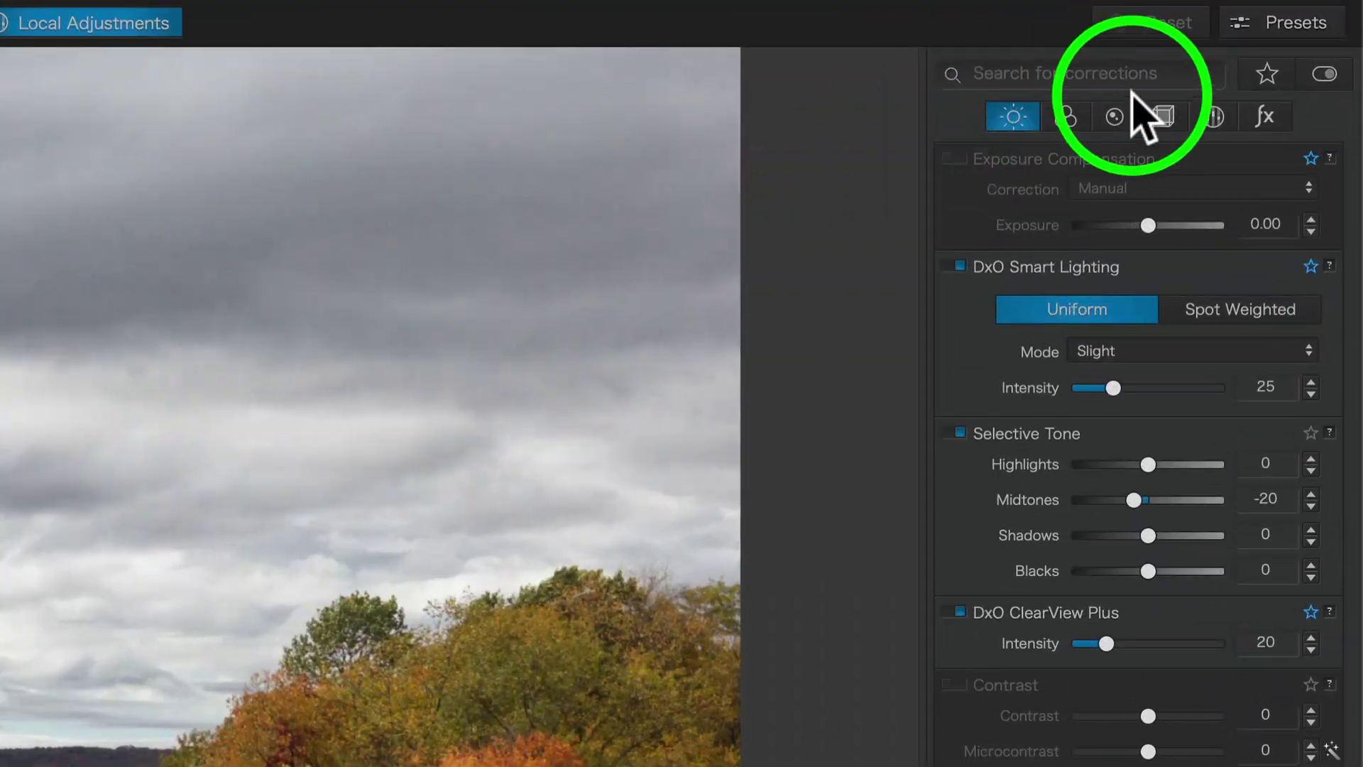
Step: Show the local adjustment settings and the mask, and shrink the control point's circle around the small orange tree
click(1215, 118)
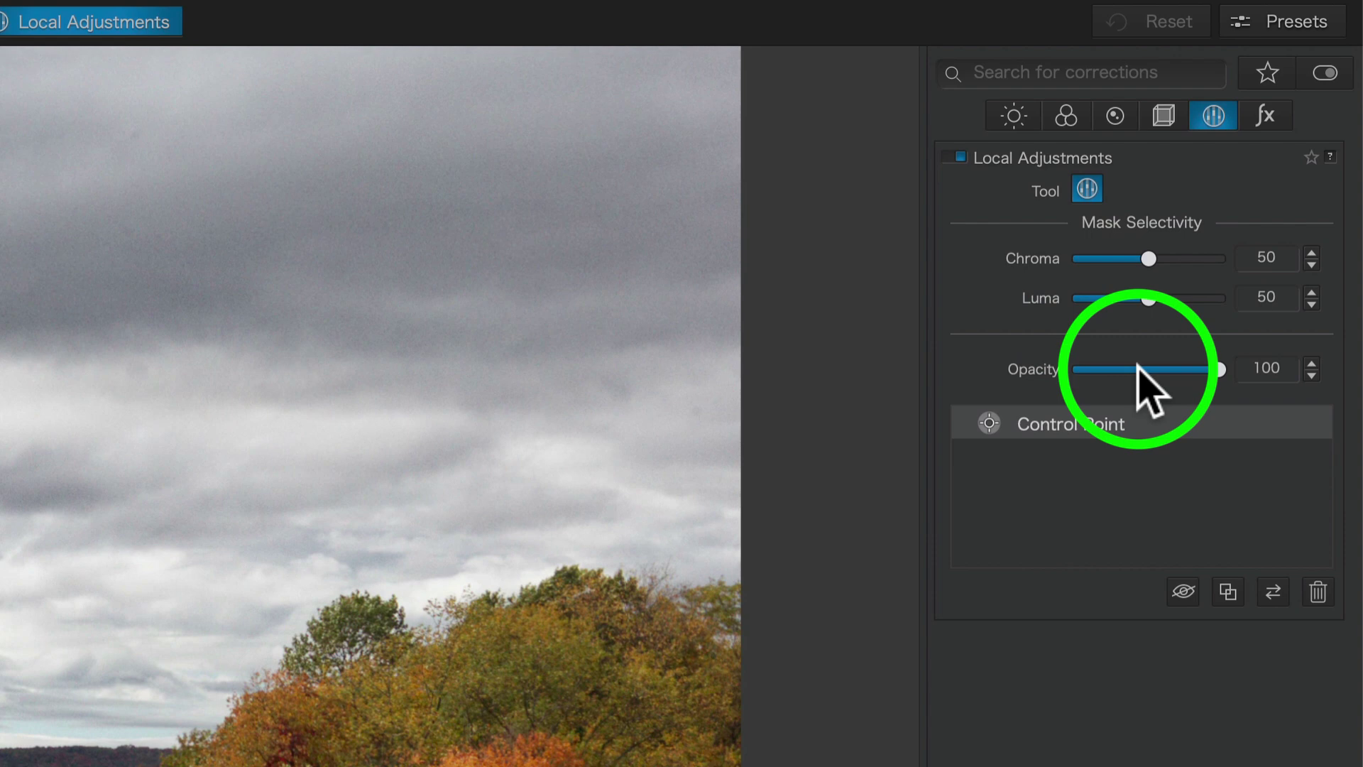
mouse_move(1170, 424)
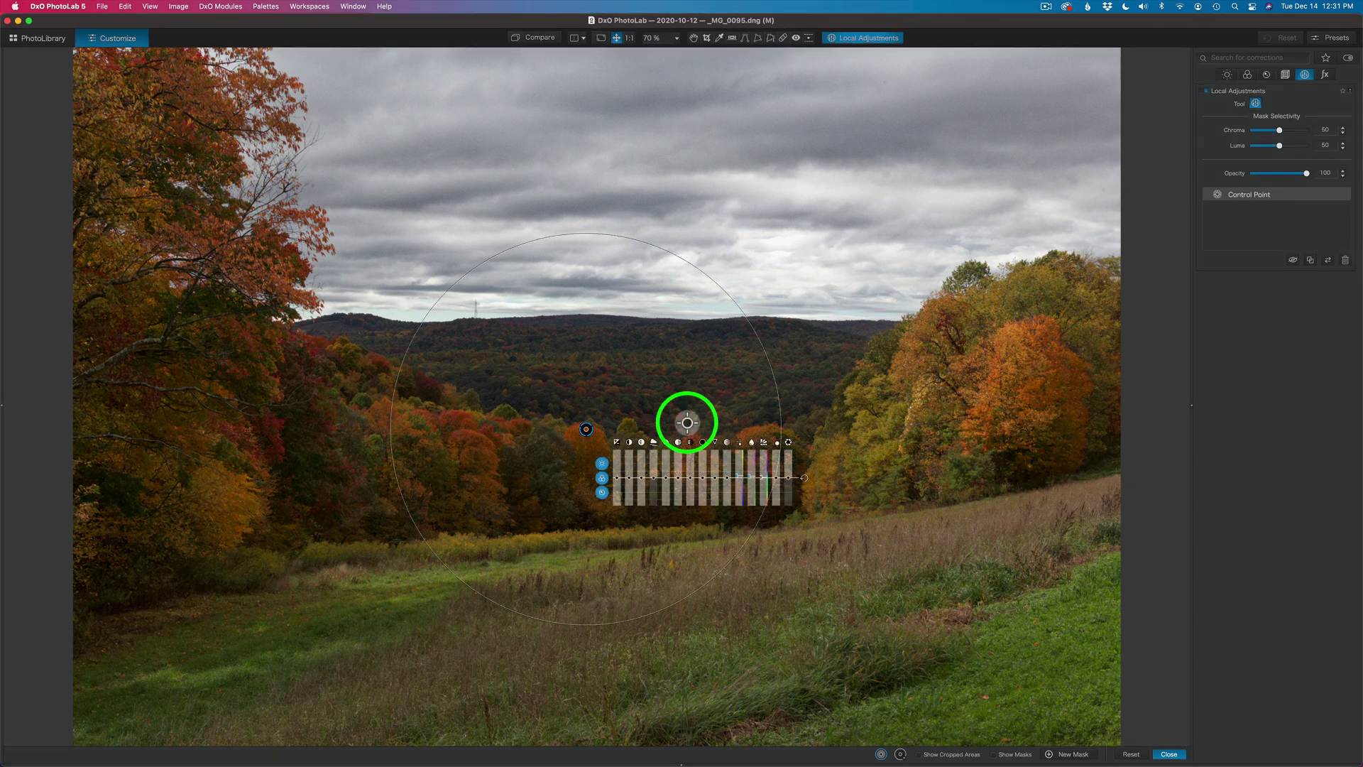
click(995, 755)
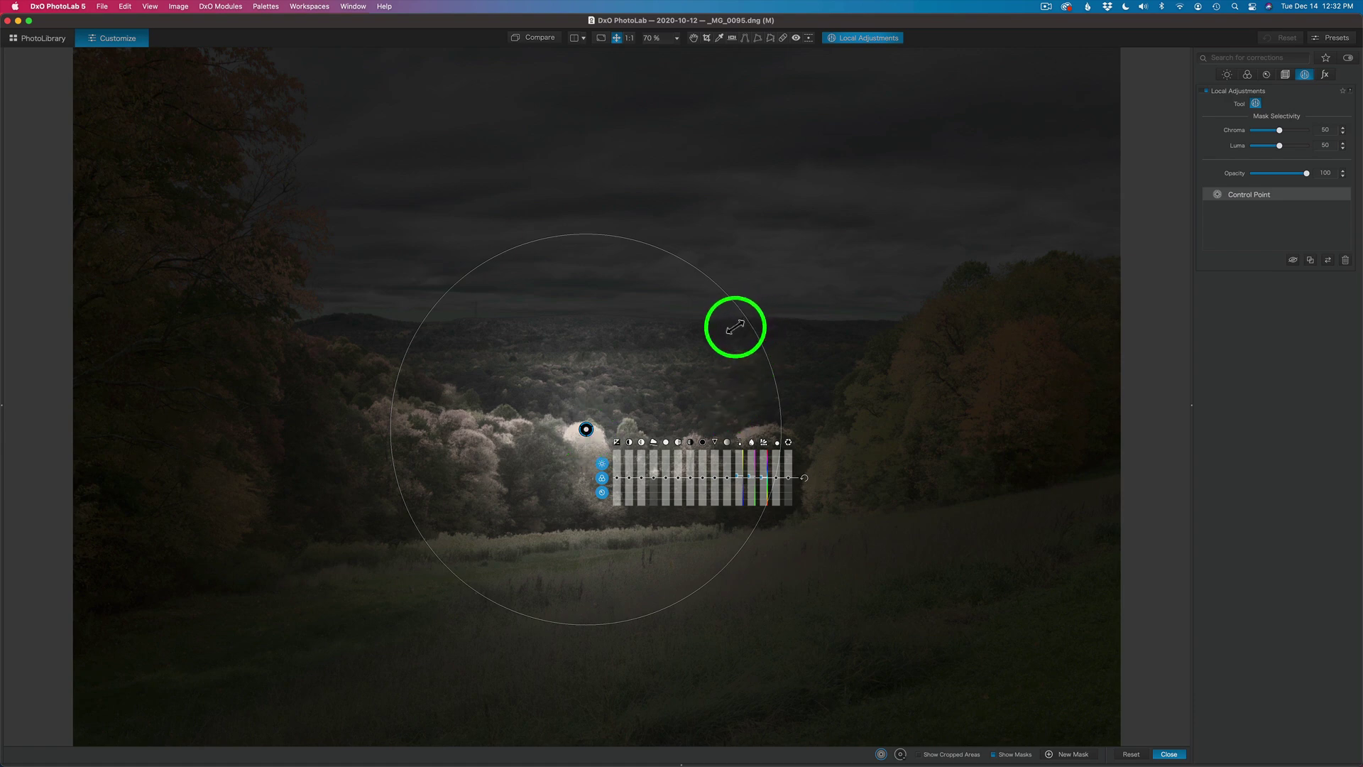
drag(734, 326, 680, 367)
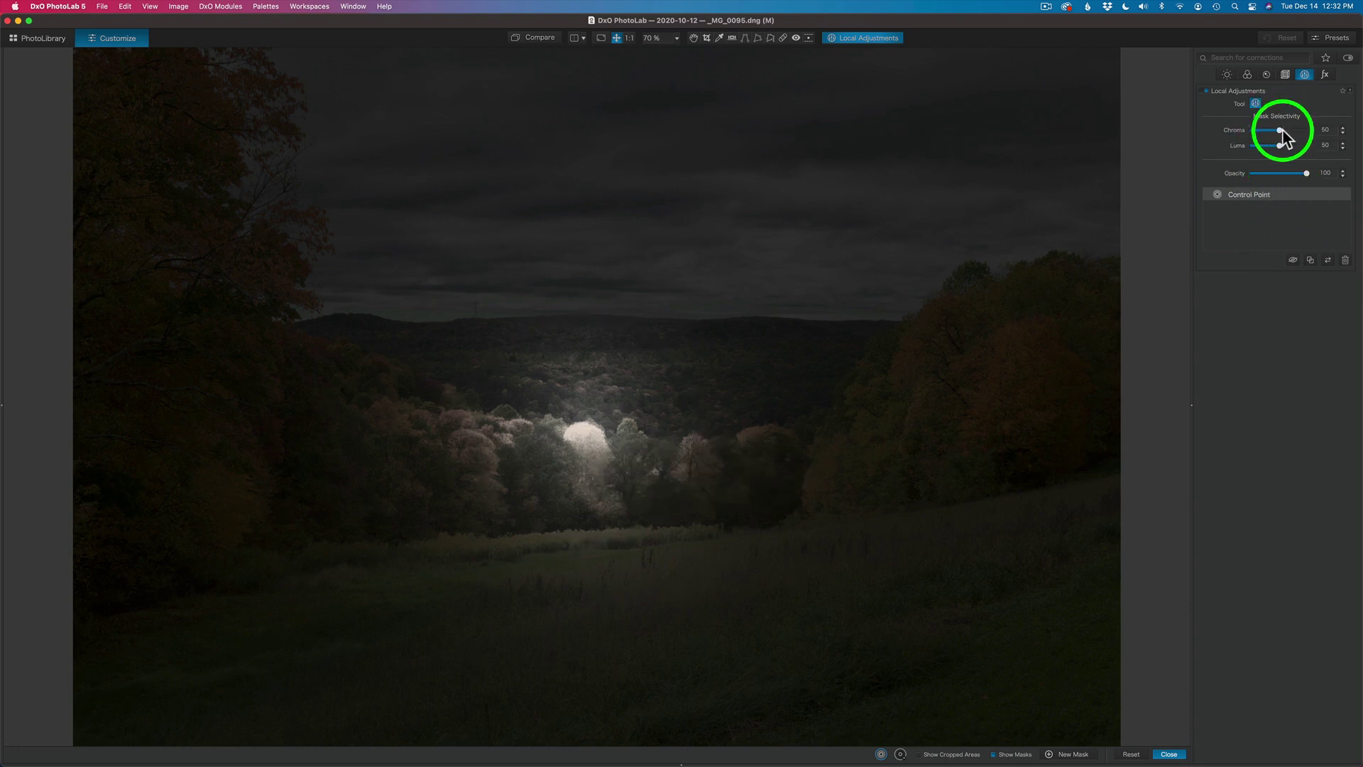
Step: Test the mask selectivity with Chroma and Luma at 0, set Chroma to 67 and Luma to 72, and hide the mask
drag(1281, 129, 1217, 129)
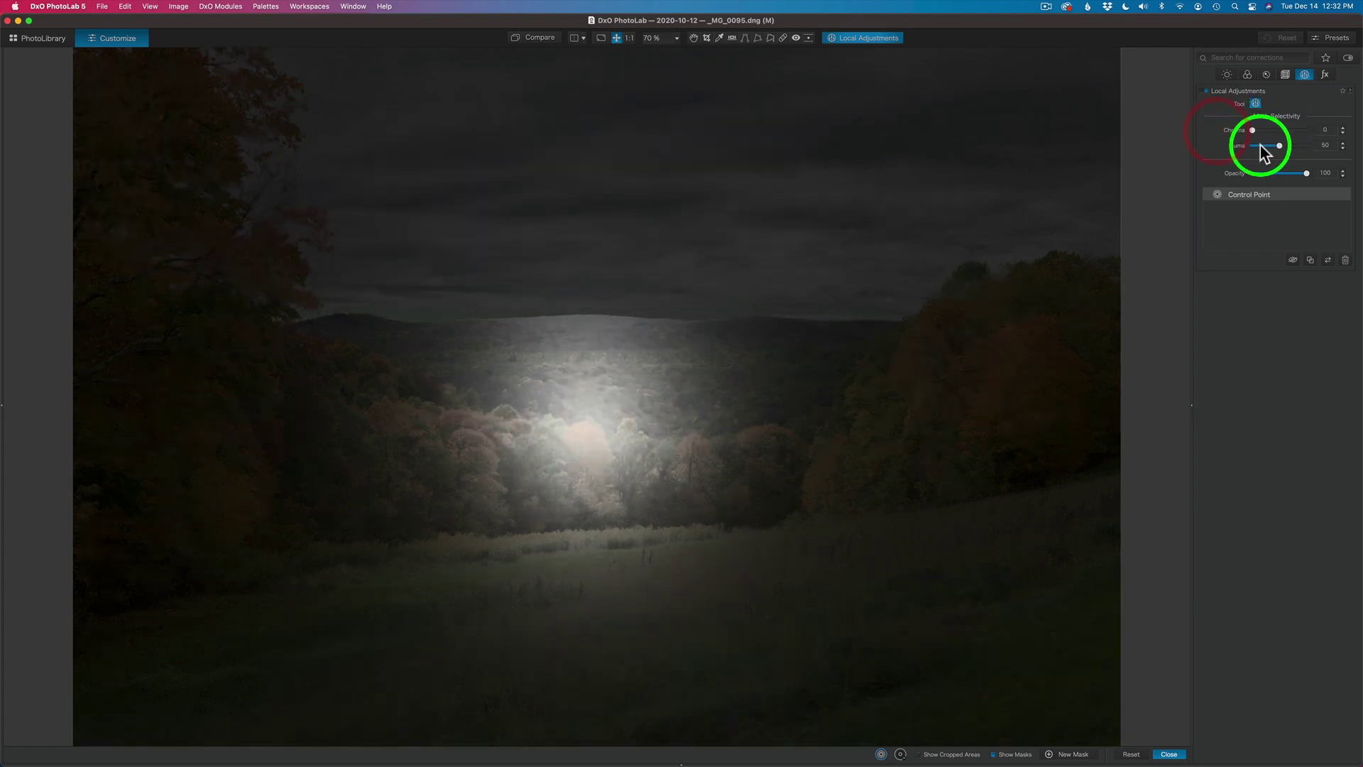
drag(1281, 145, 1245, 145)
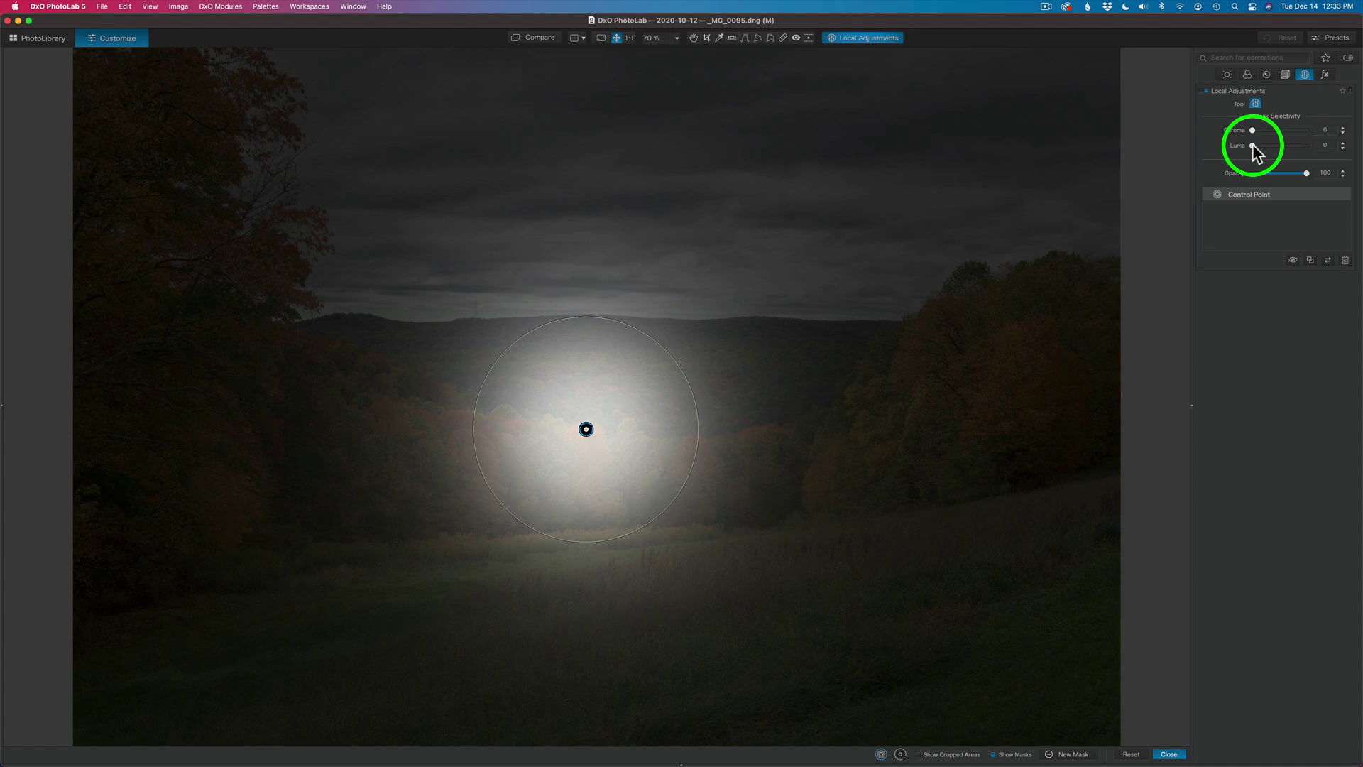
drag(1253, 145, 1284, 131)
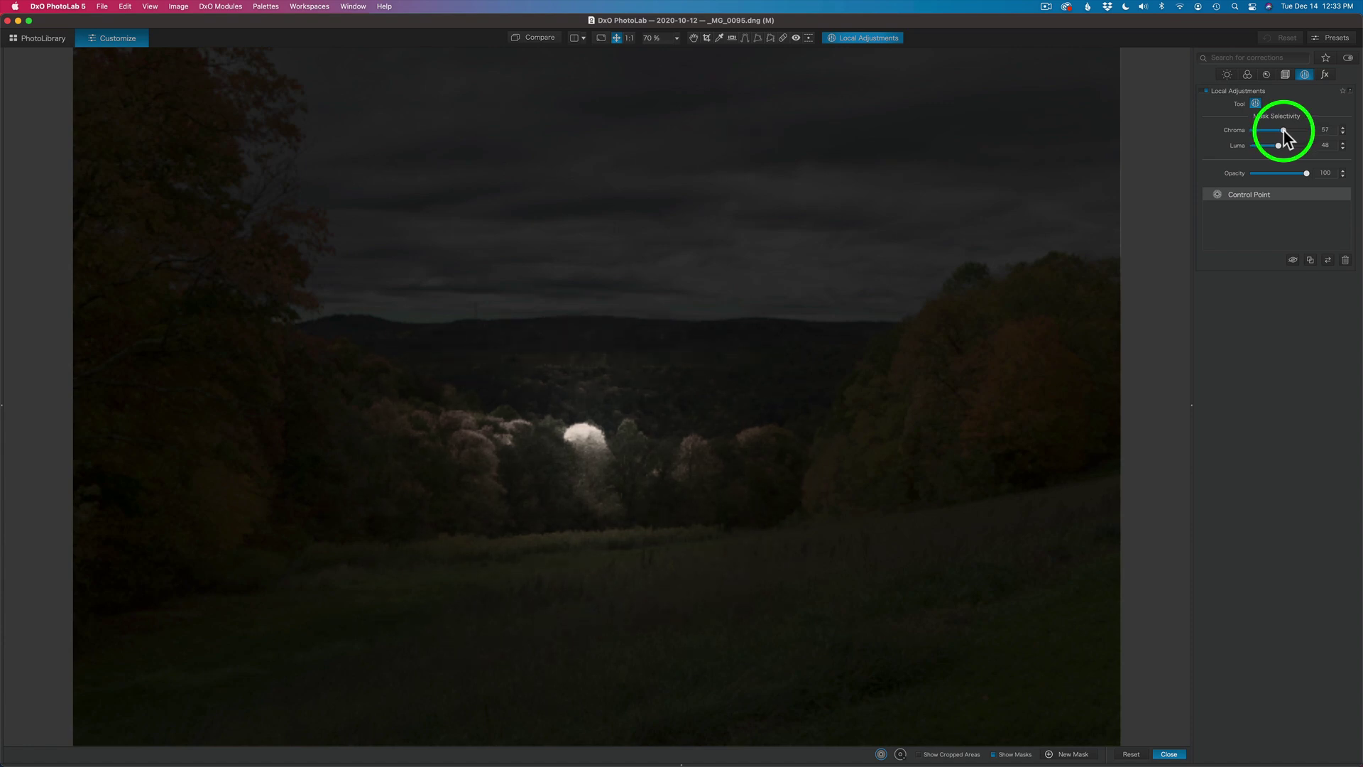
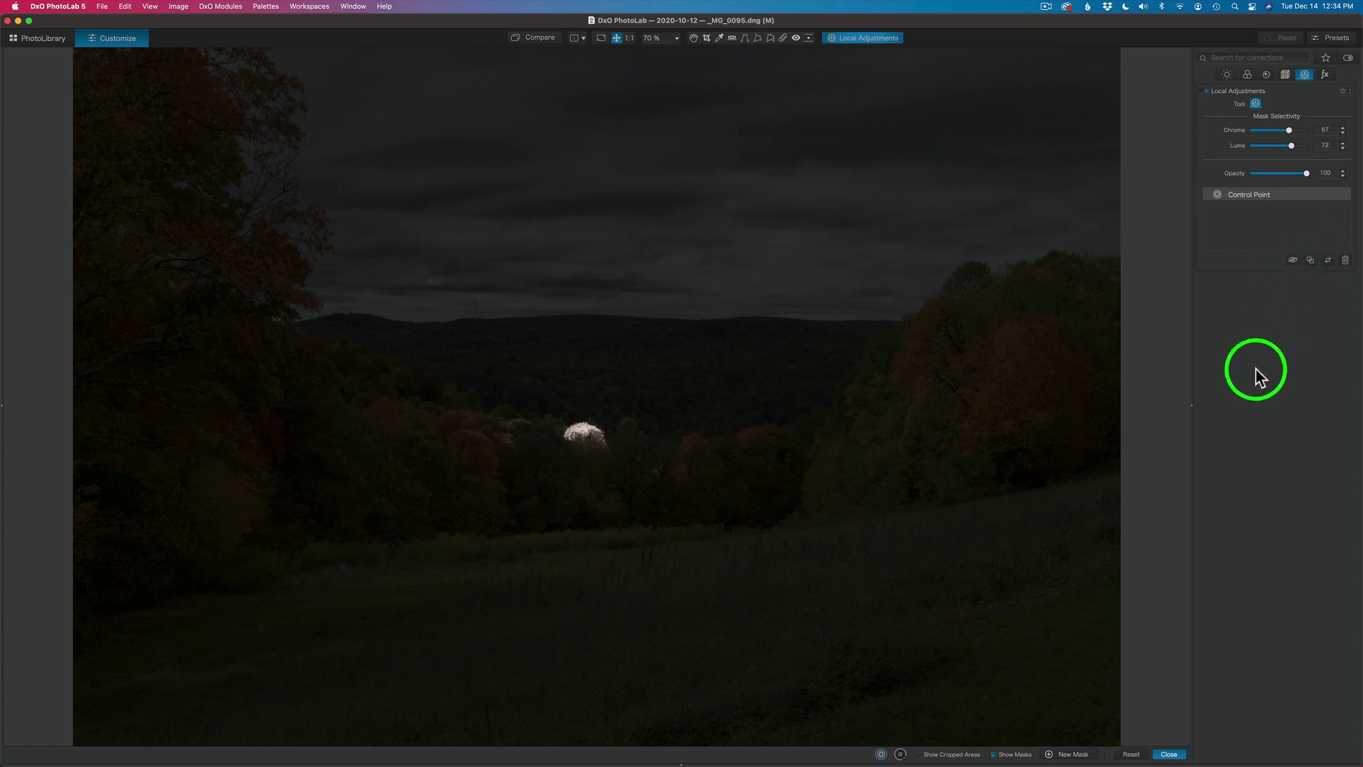
mouse_move(1153, 608)
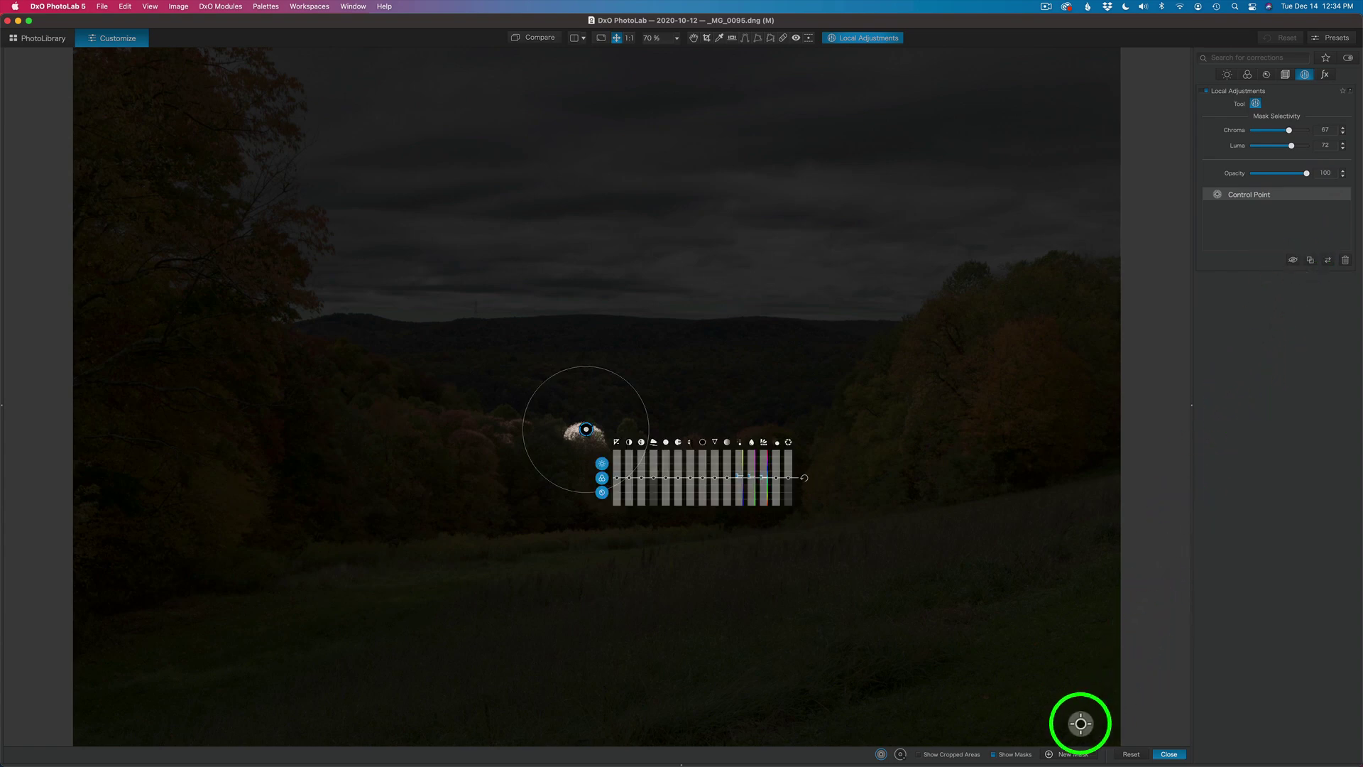
click(993, 755)
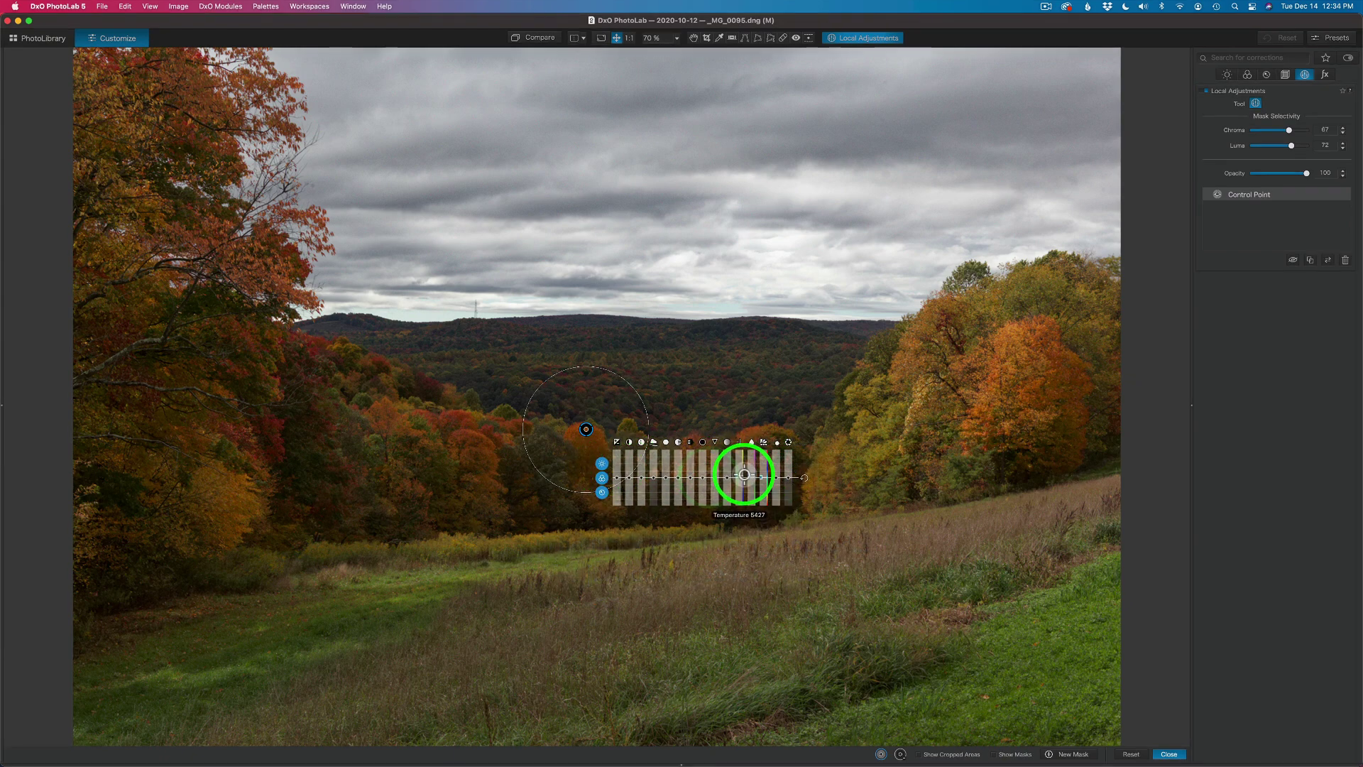
Step: Show and hide the light, color and detail slider groups of the control point's equalizer to examine them
click(603, 463)
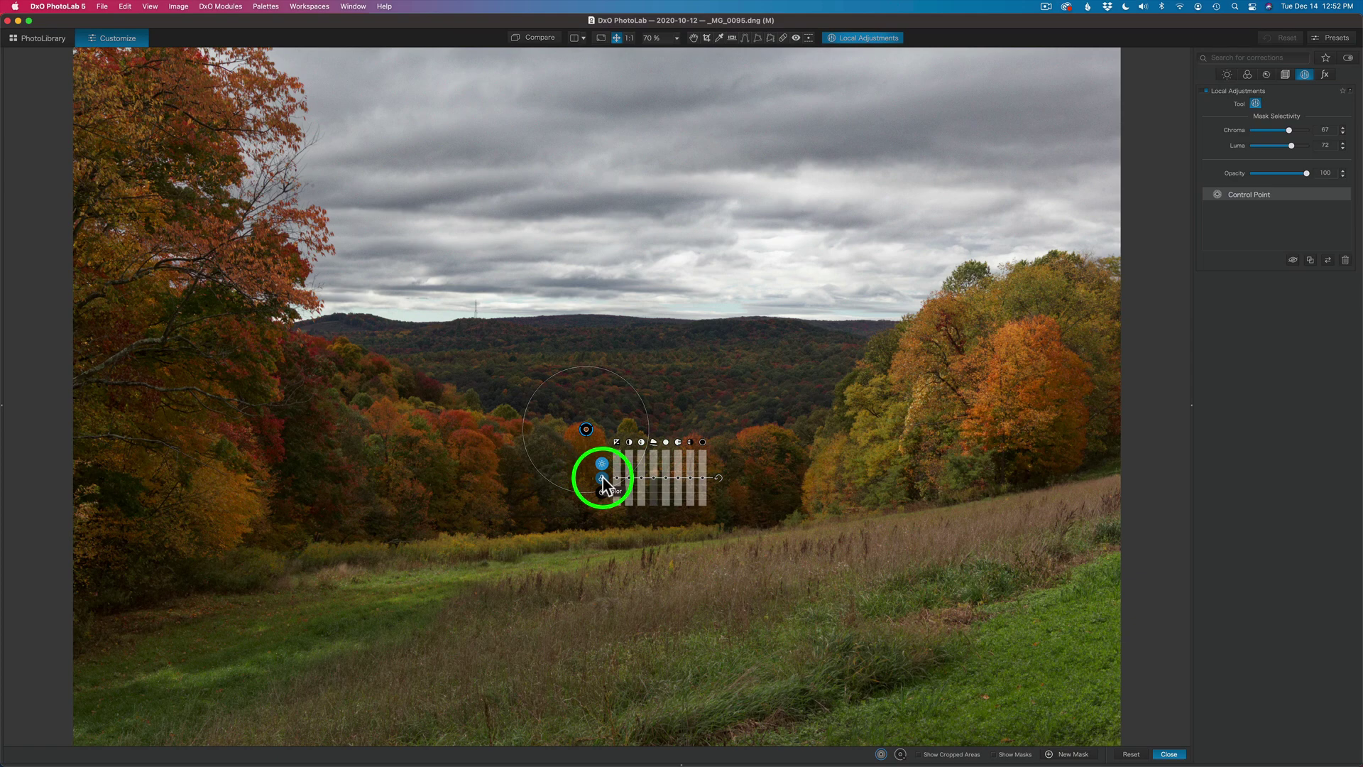
click(603, 479)
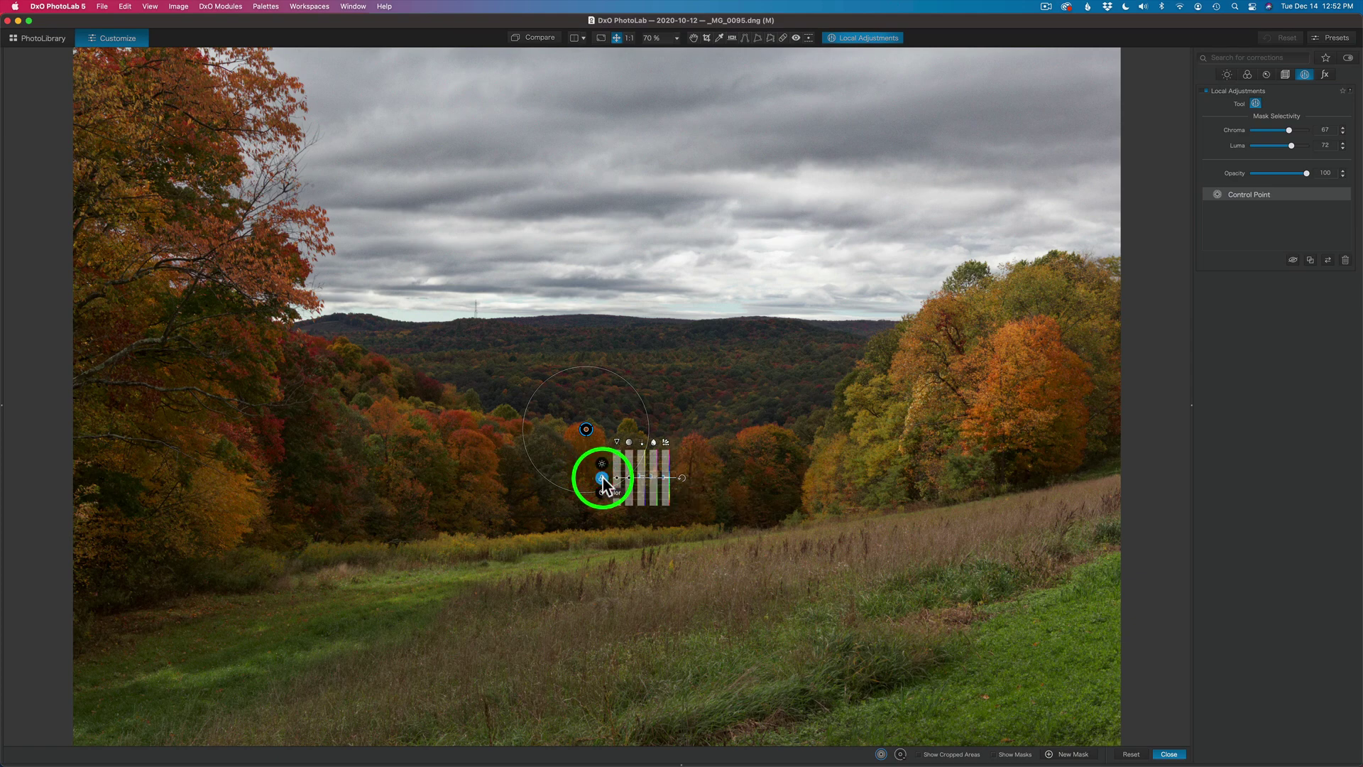
click(603, 491)
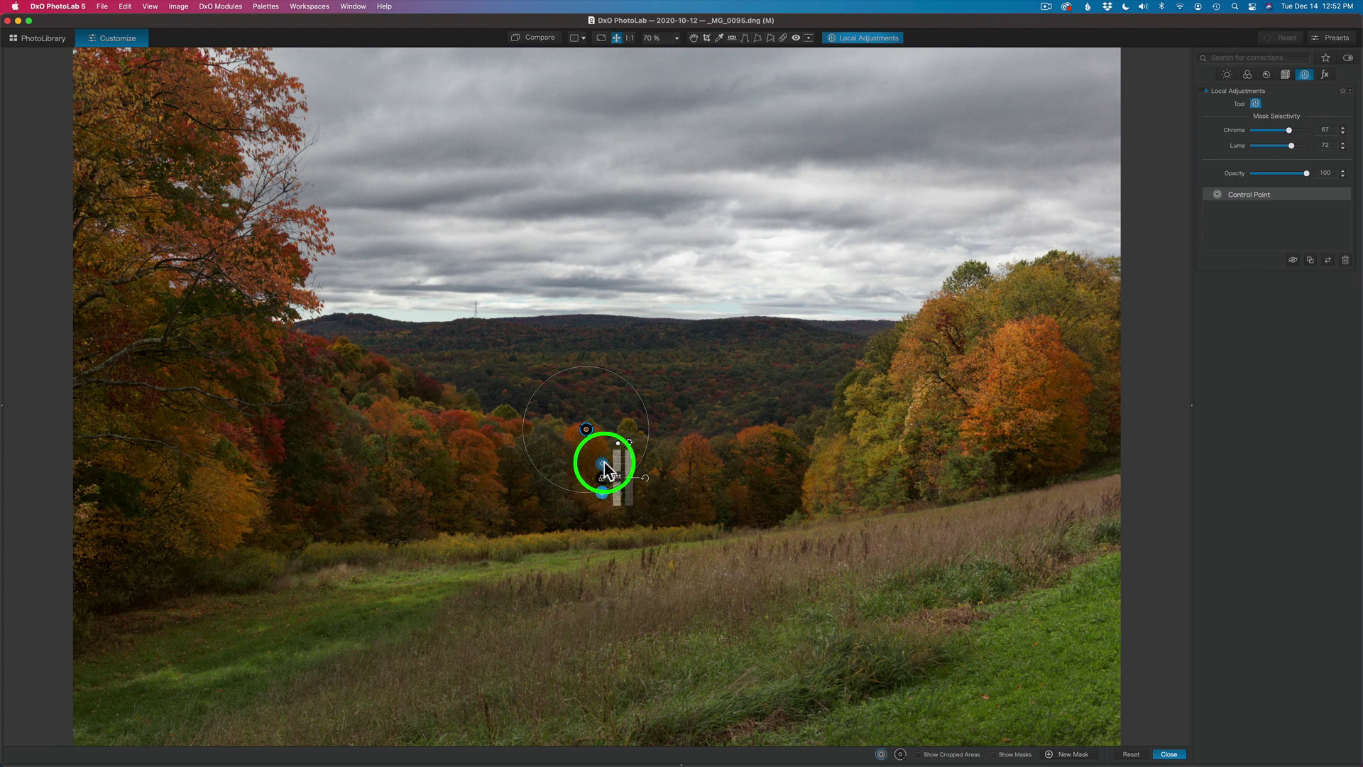
click(604, 480)
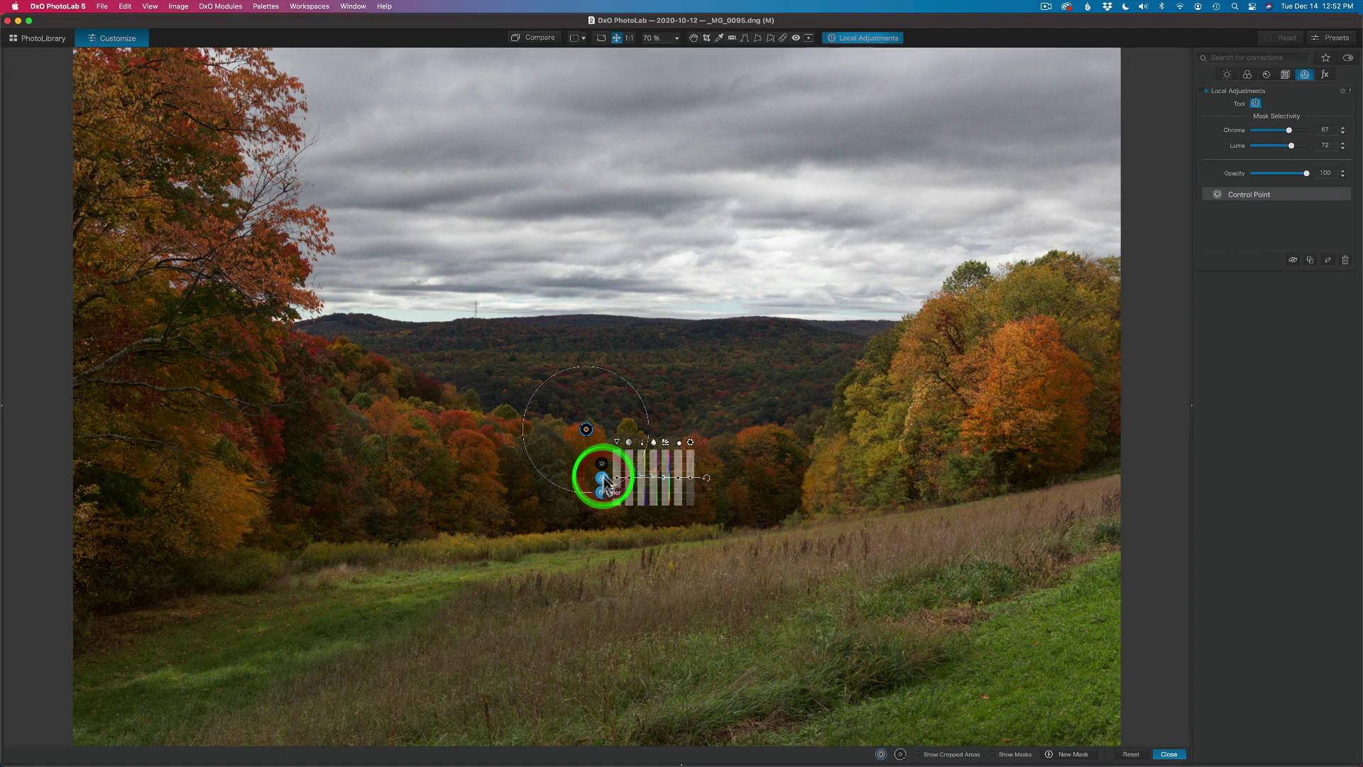
click(602, 464)
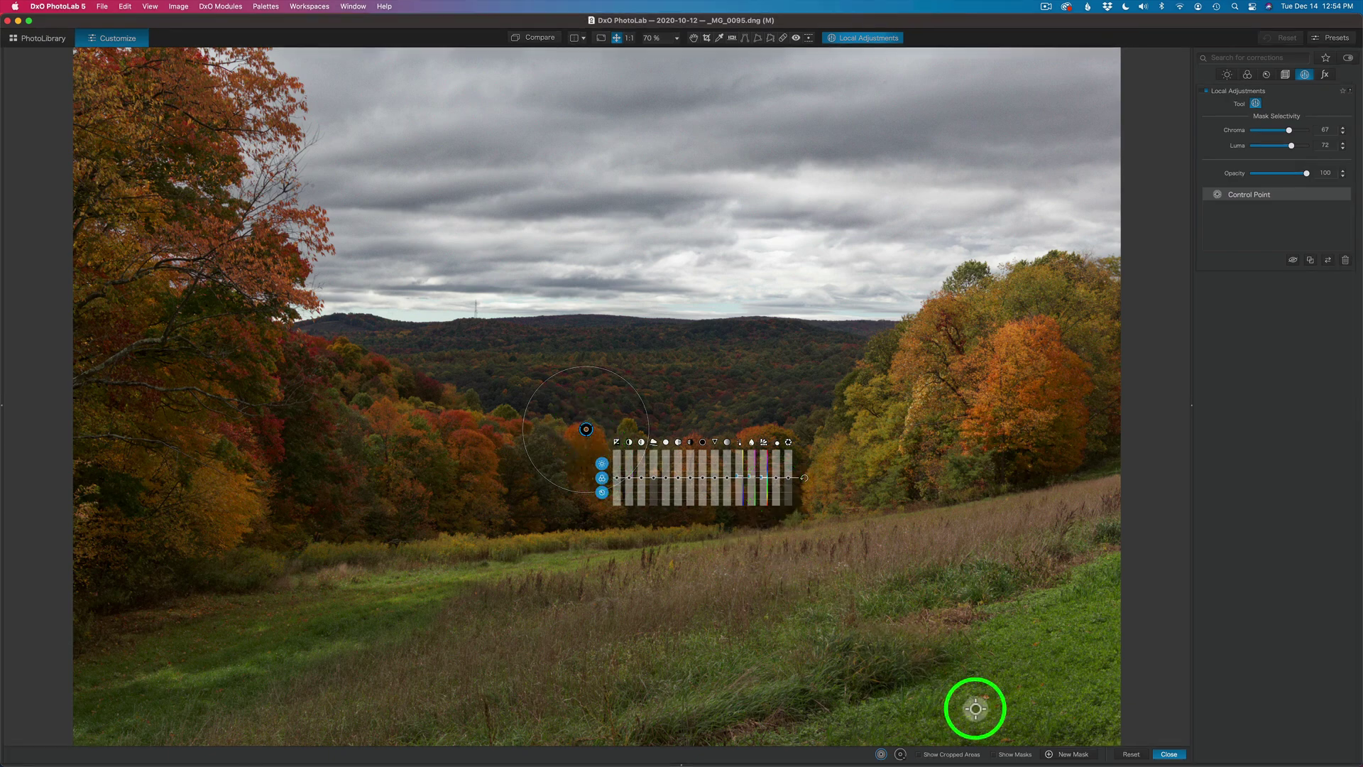
Step: Display the control point's mask to check its coverage of the orange tree, and hide it again
click(994, 754)
click(576, 433)
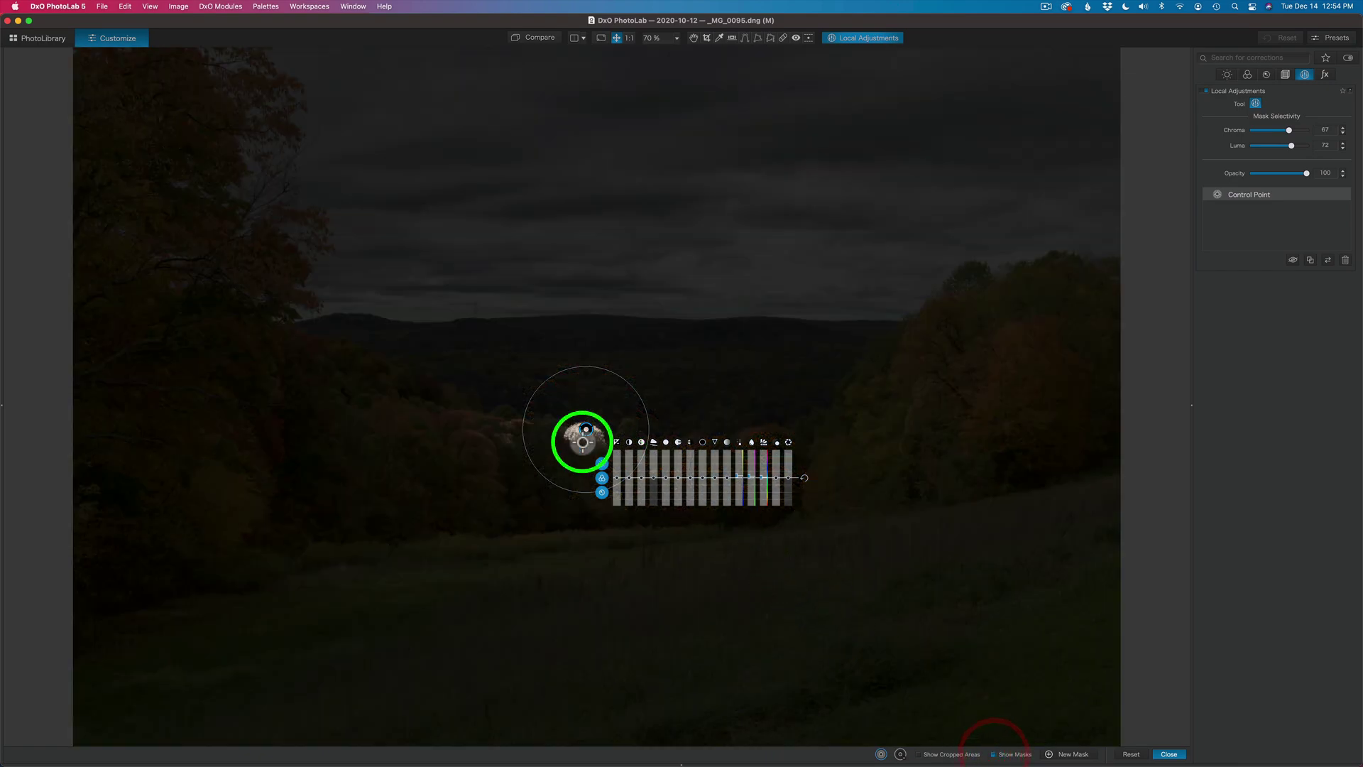
drag(573, 432, 575, 434)
click(994, 754)
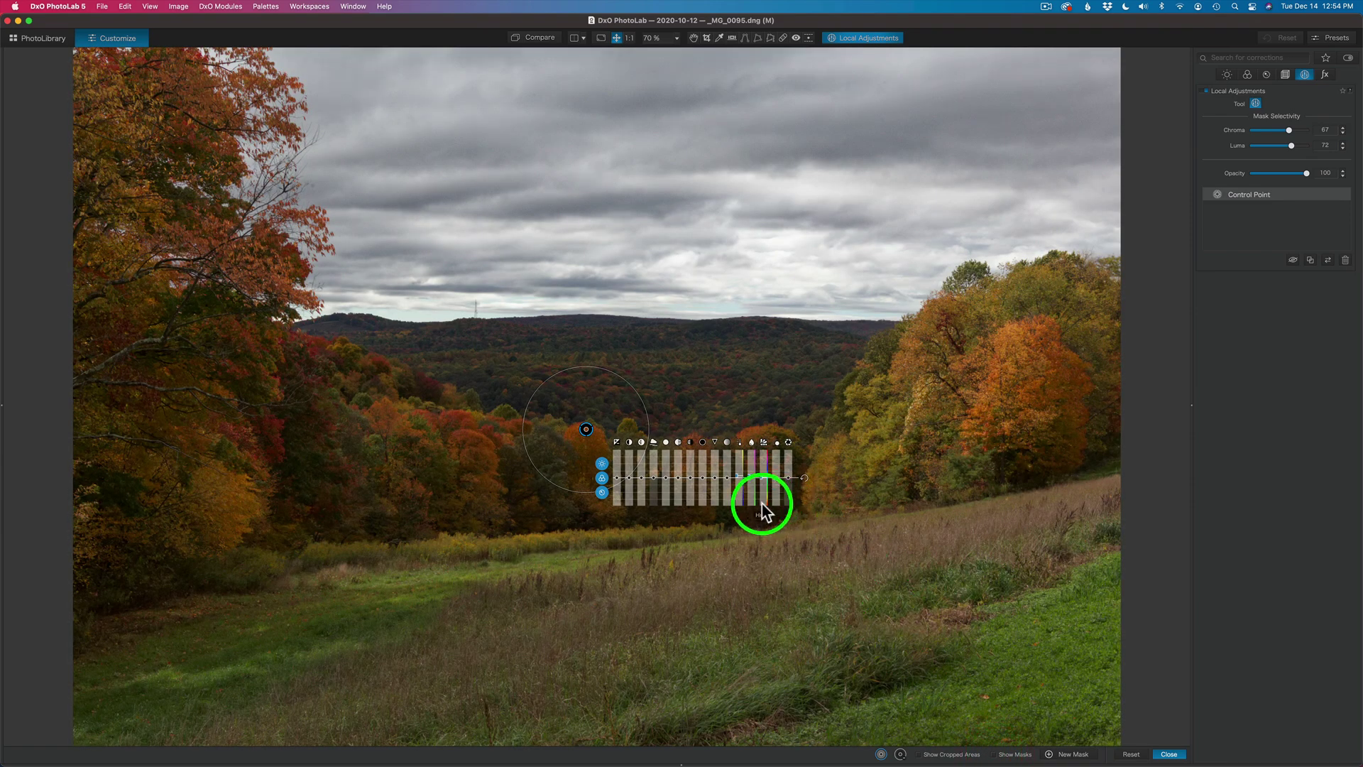
Step: Raise the highlights and saturation at the orange tree's control point, and switch the adjustment off and on to compare
drag(665, 476, 617, 473)
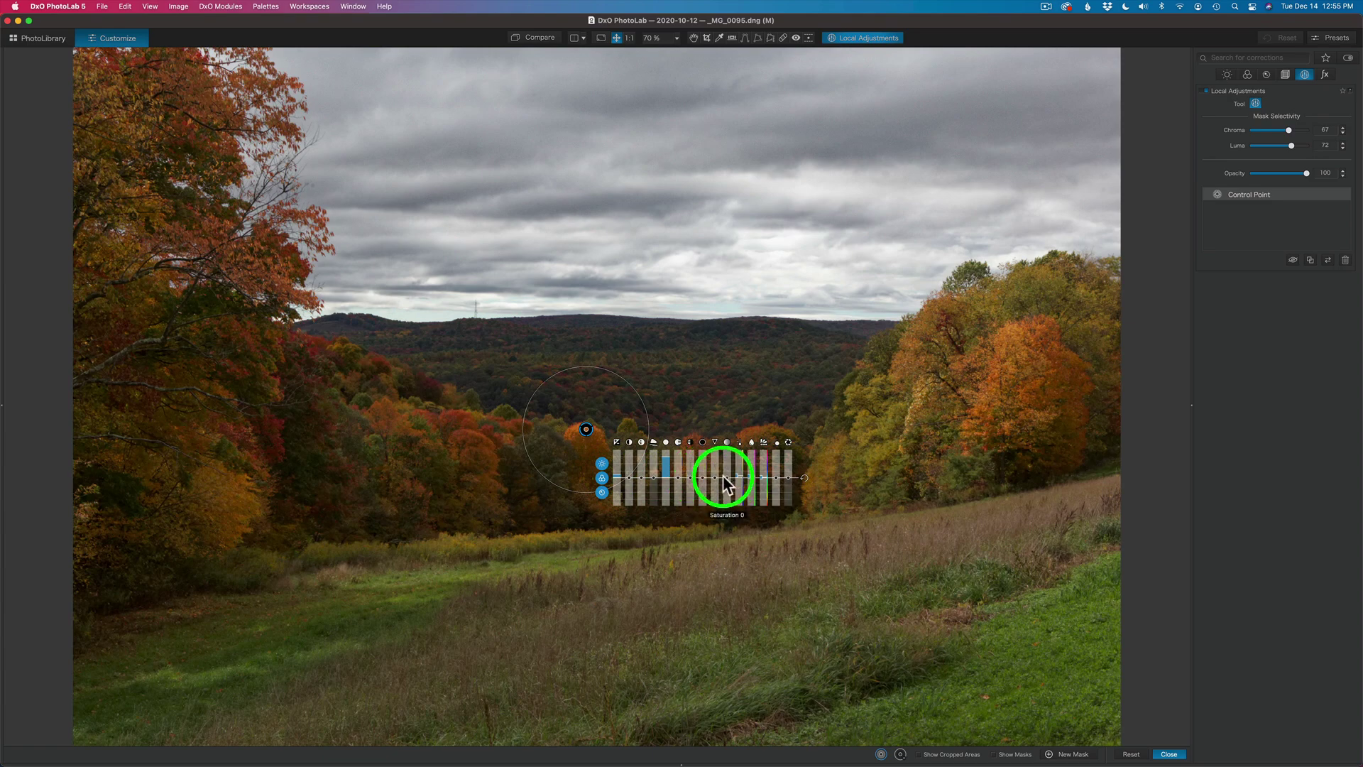
mouse_move(726, 475)
mouse_down()
mouse_move(725, 461)
mouse_move(727, 472)
mouse_up()
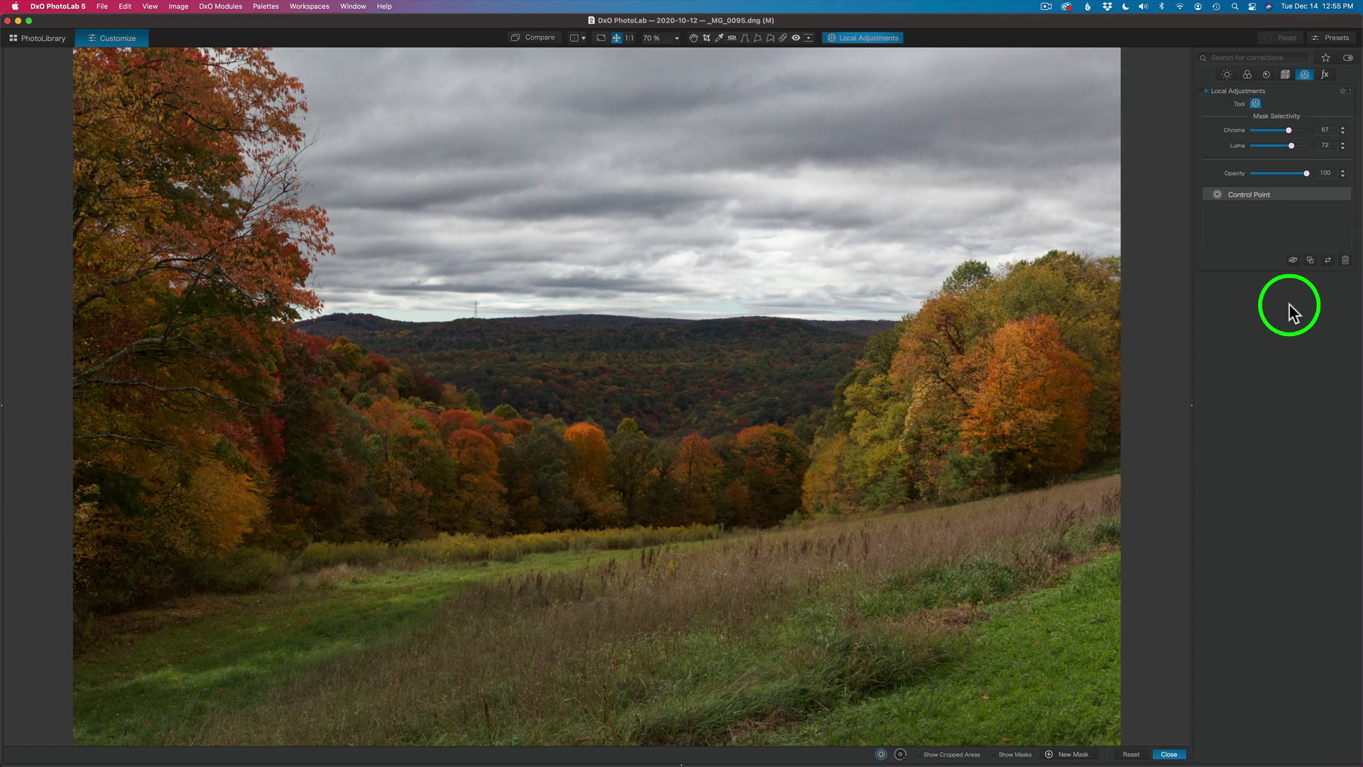
click(1294, 260)
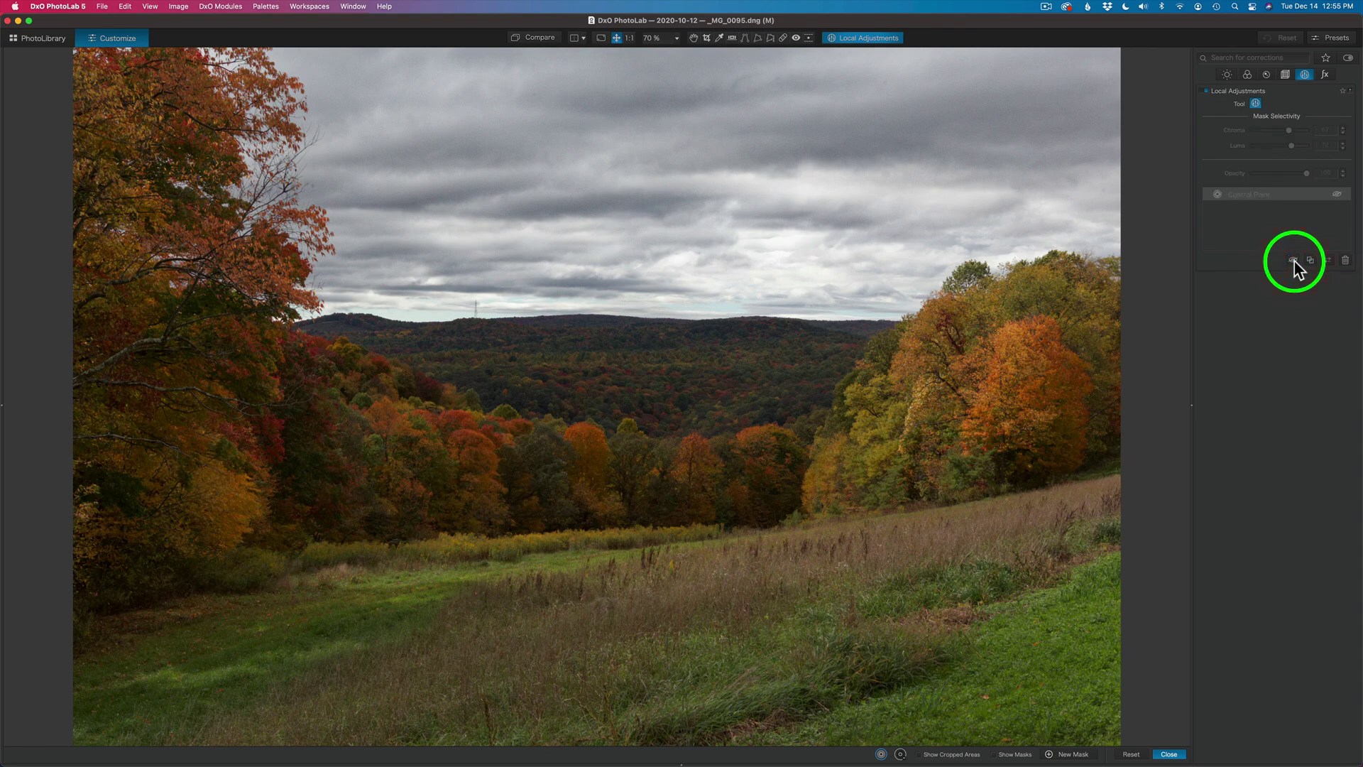
click(1293, 260)
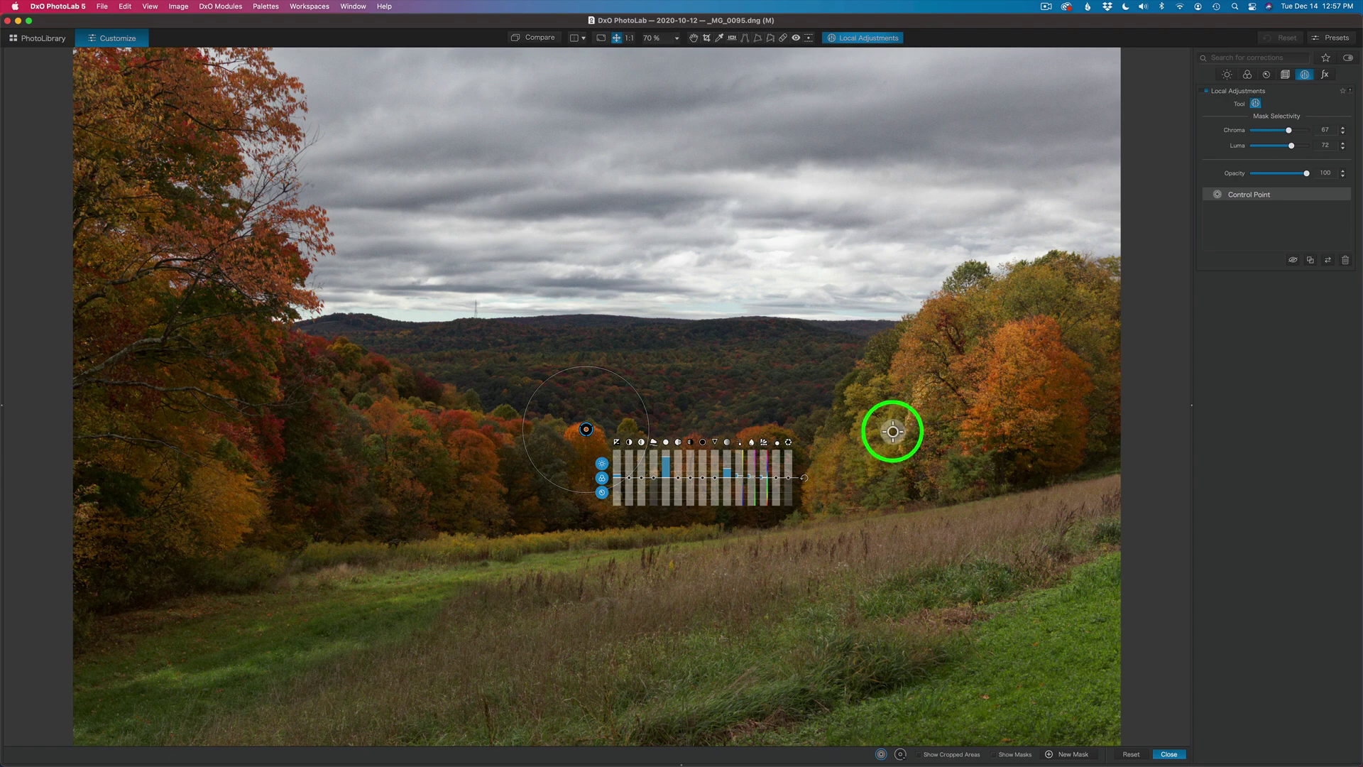
Step: Extend the adjustment with control points on the yellow-green trees at right and an orange-red tree at left, shrinking the latter's circle
click(855, 390)
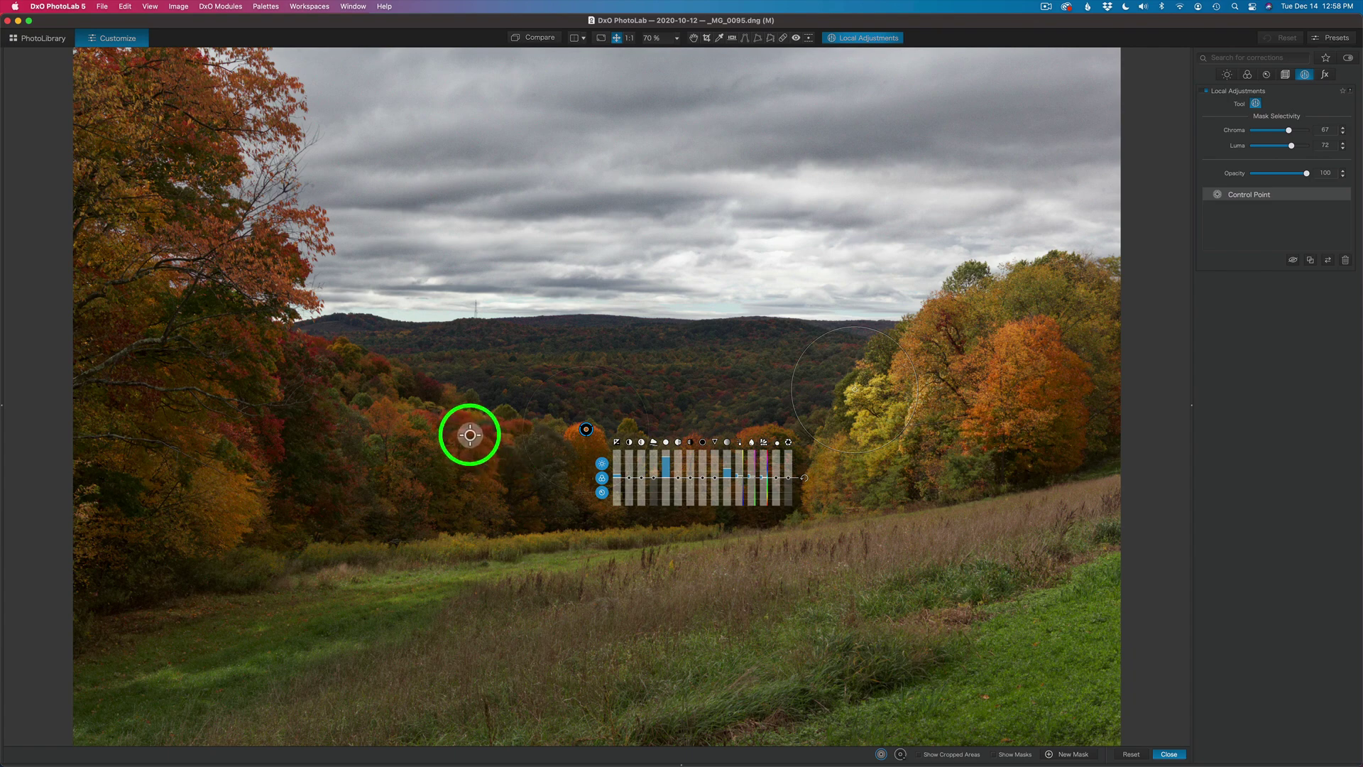
click(469, 433)
click(482, 457)
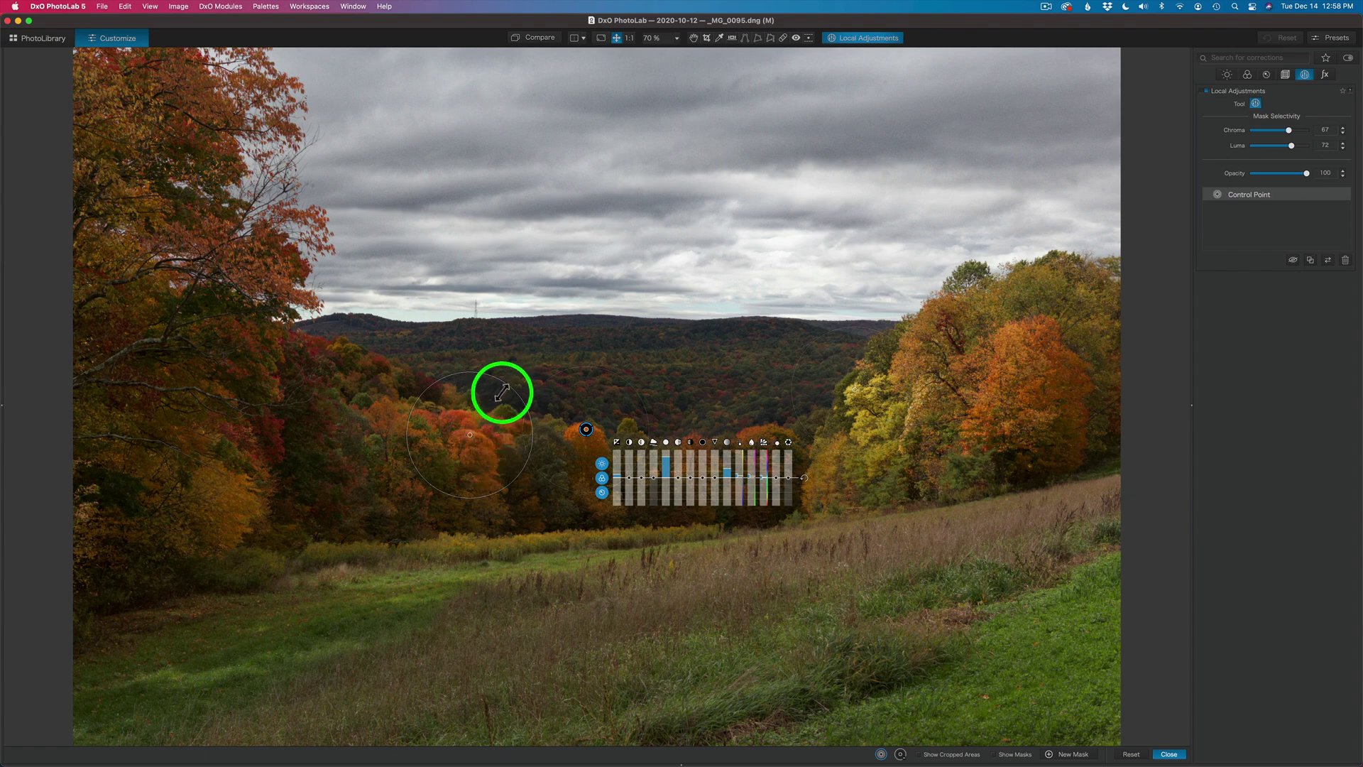
drag(497, 396, 488, 412)
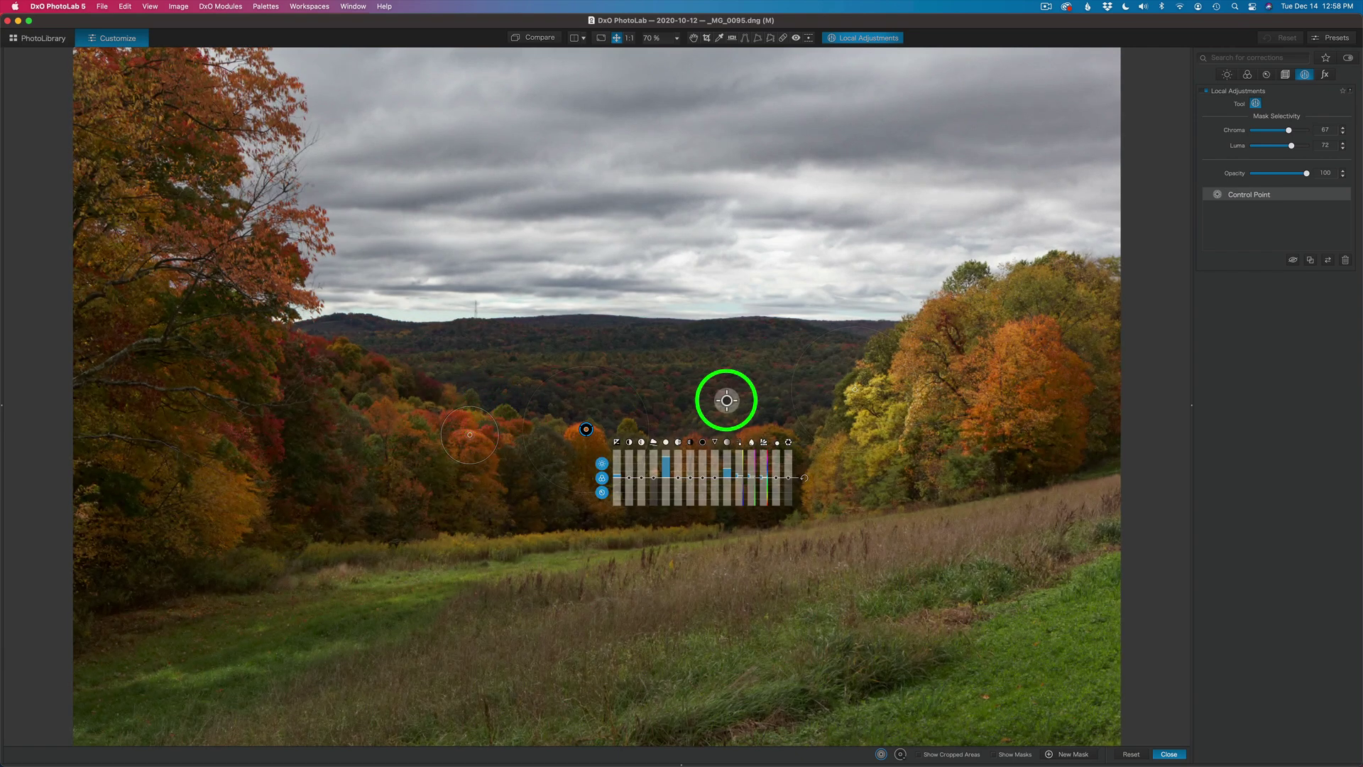
Step: Resize the circle of the yellow-green tree's control point, and place another on the yellow treetops at far right with an enlarged circle
drag(879, 330, 867, 355)
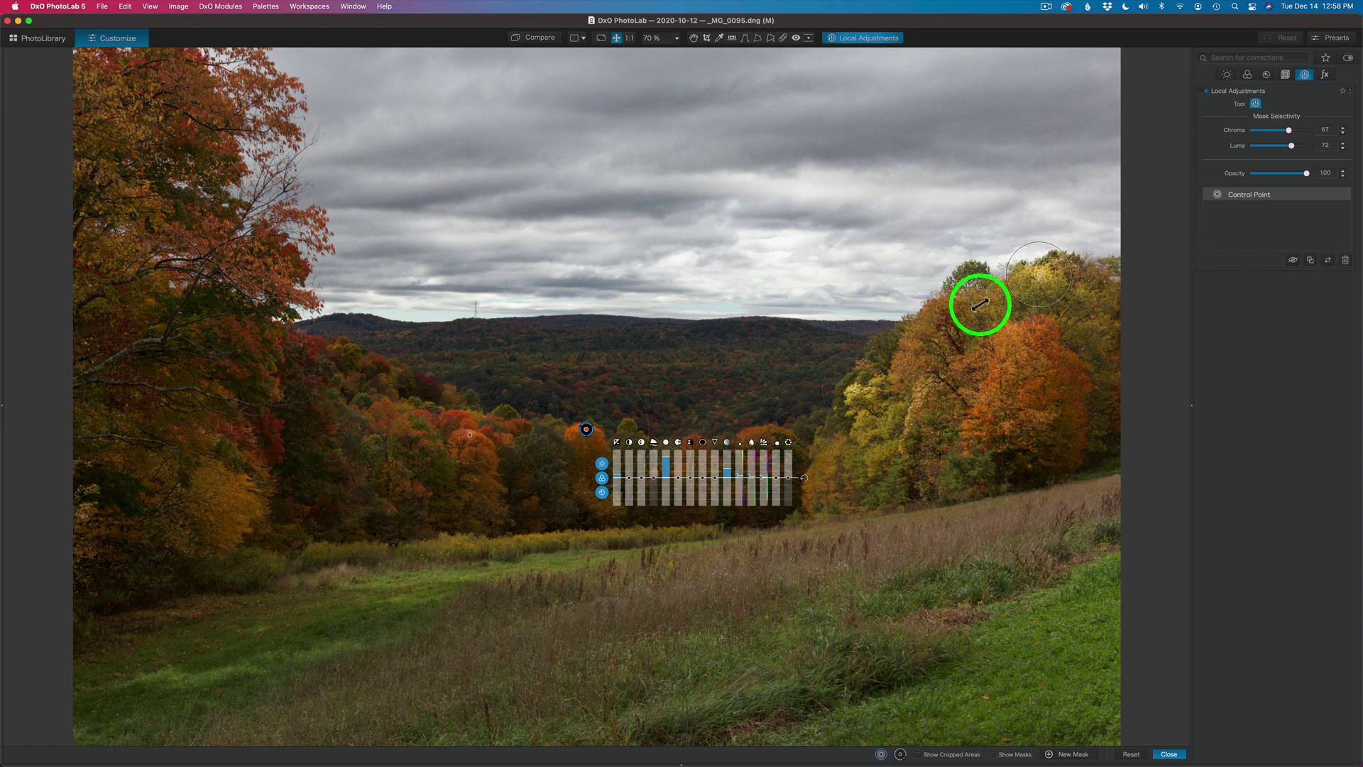
drag(980, 304, 957, 312)
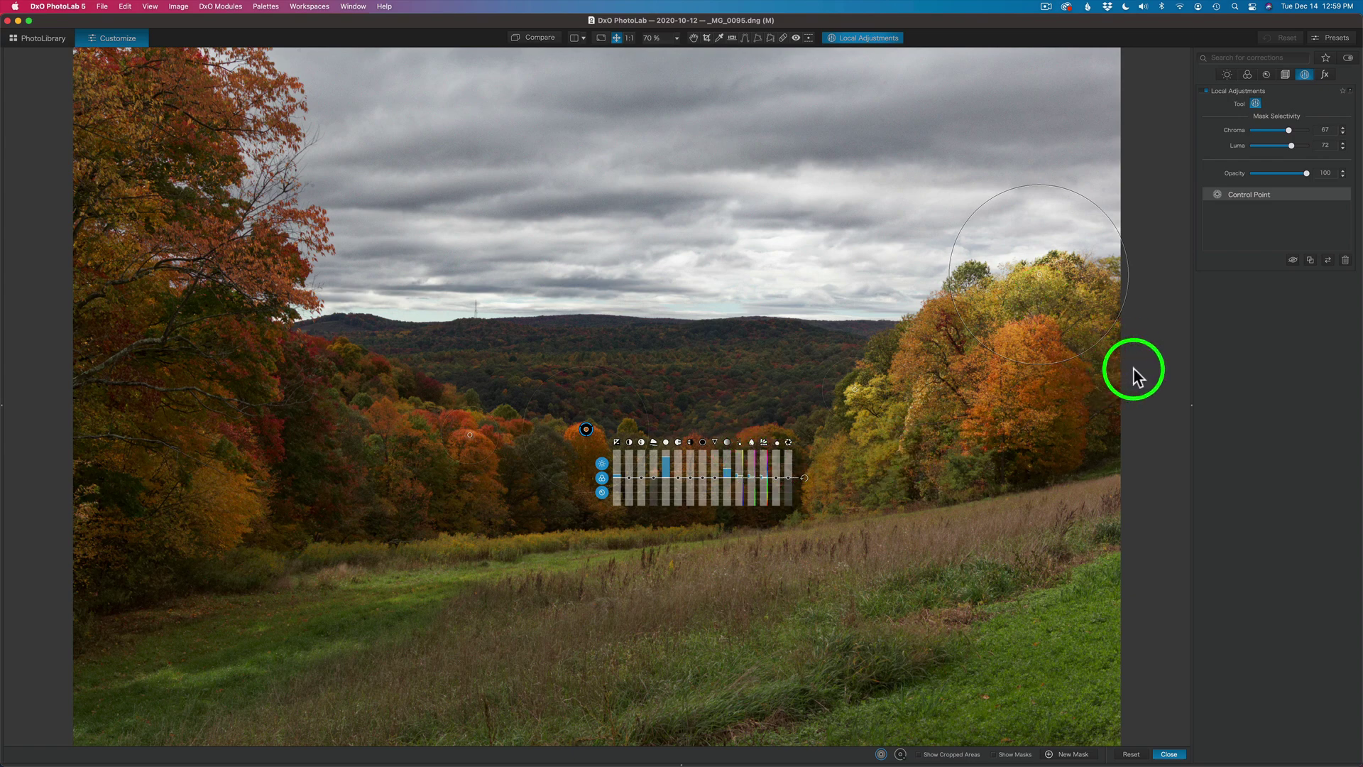
Step: Switch the control point adjustment off and on to compare, and display its mask to check which trees it covers
click(1293, 260)
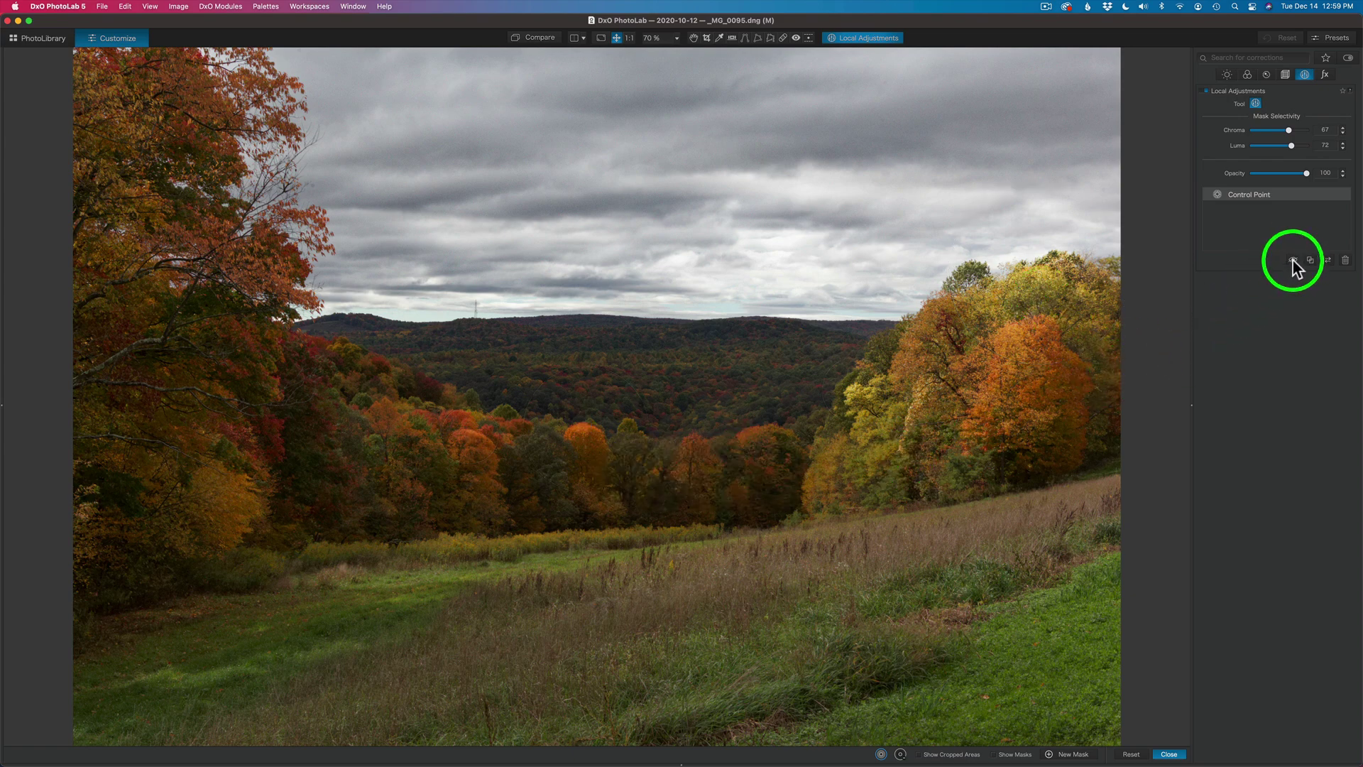
click(1293, 260)
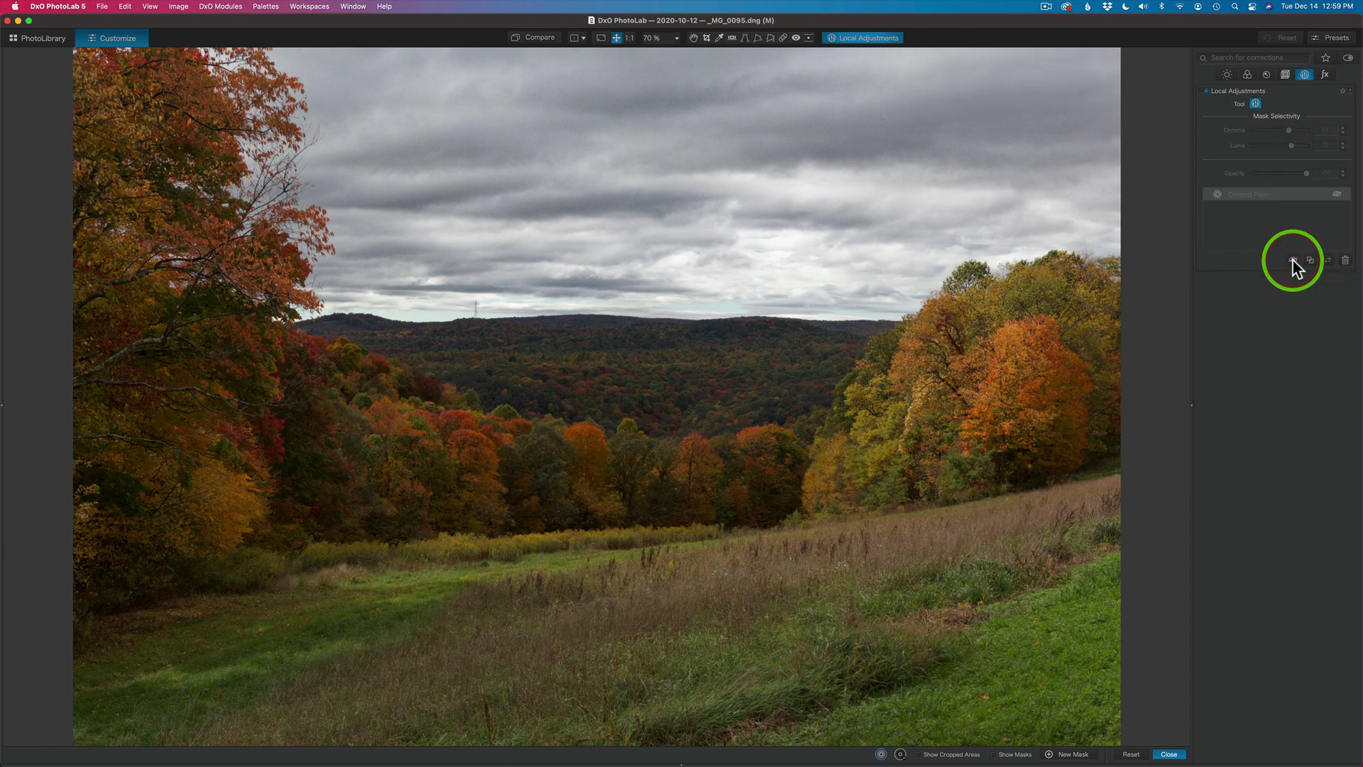
click(1293, 260)
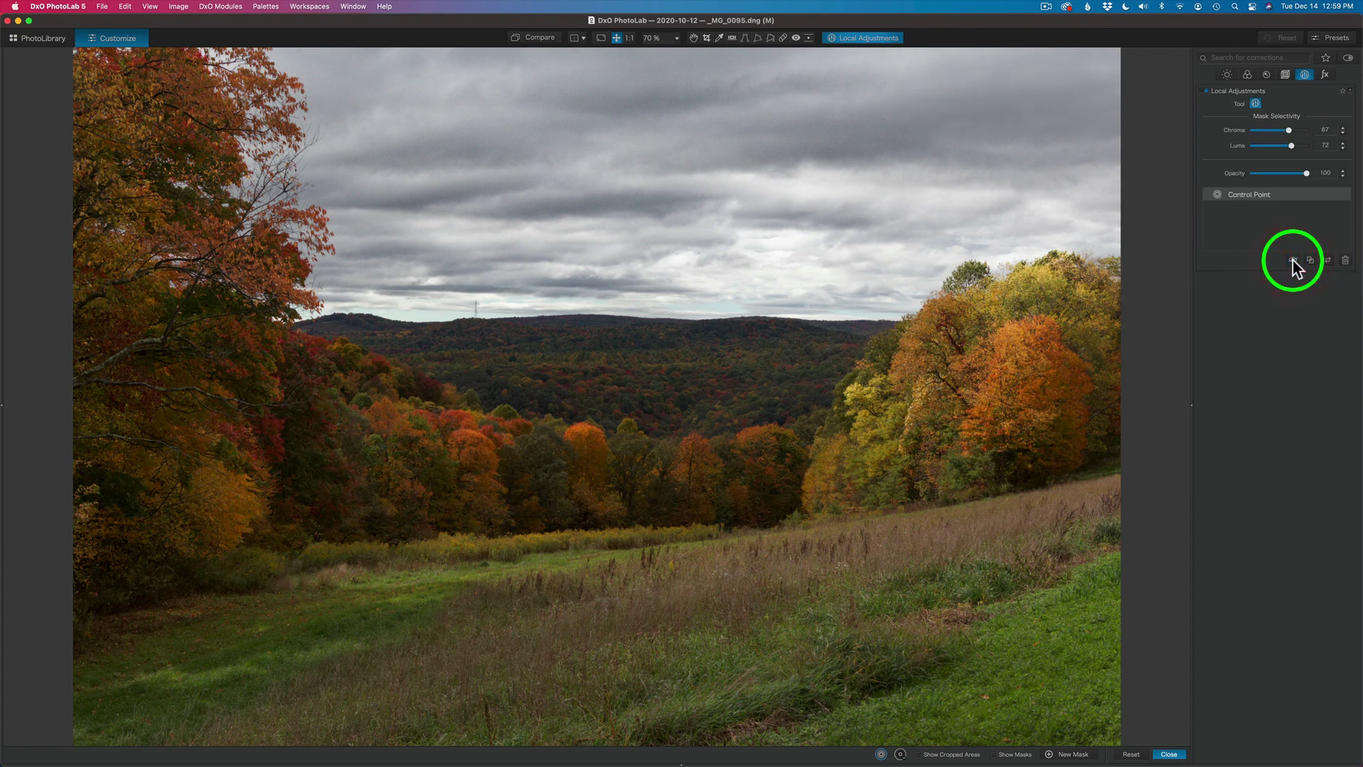
click(995, 755)
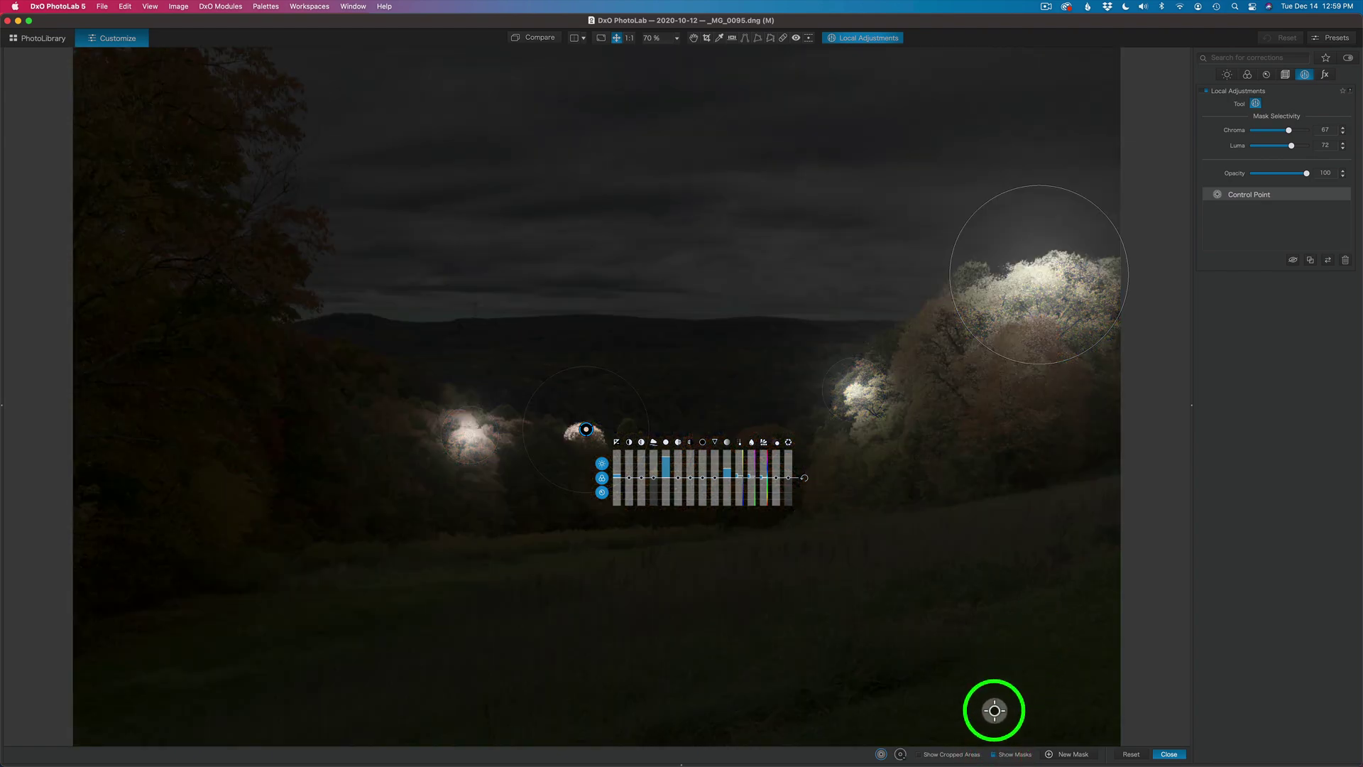
click(994, 754)
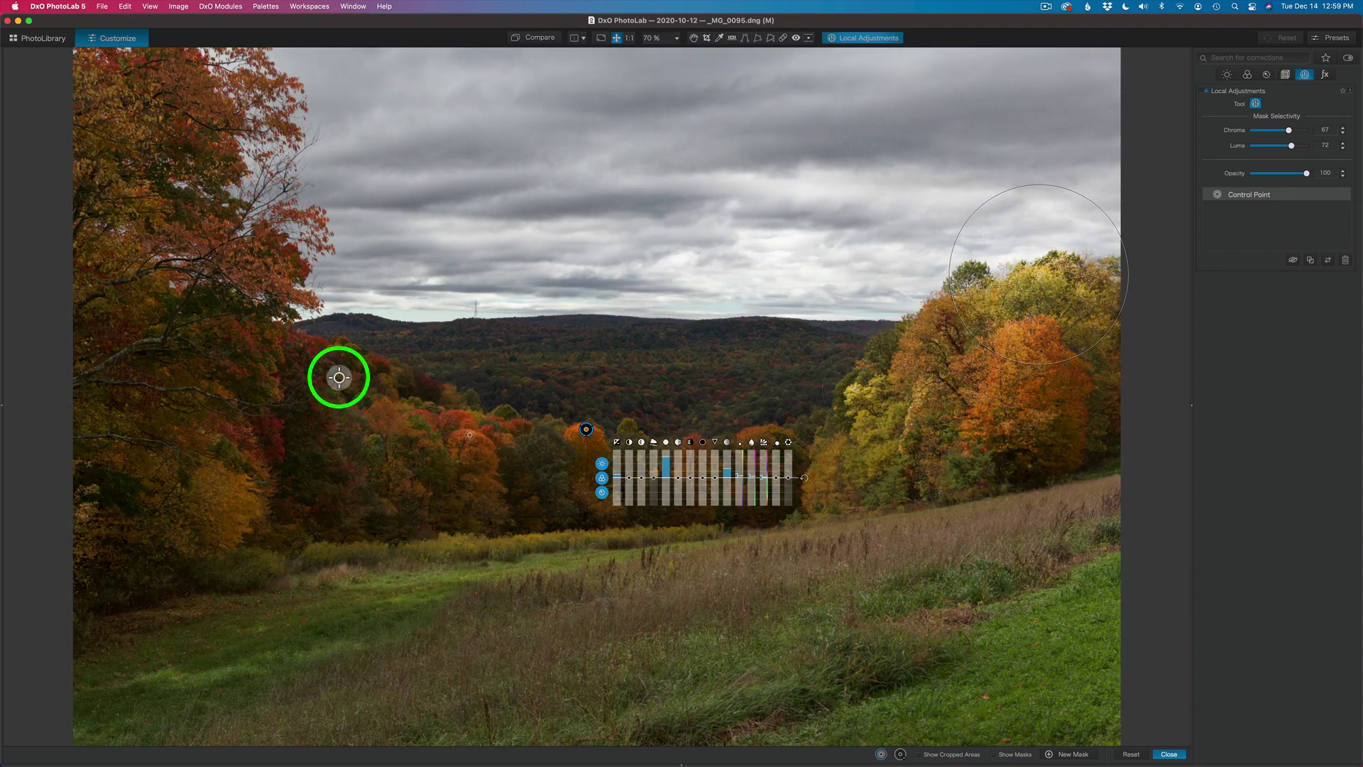
Step: Add a control point on the red tree at the left end of the distant hills and shrink its circle
click(314, 345)
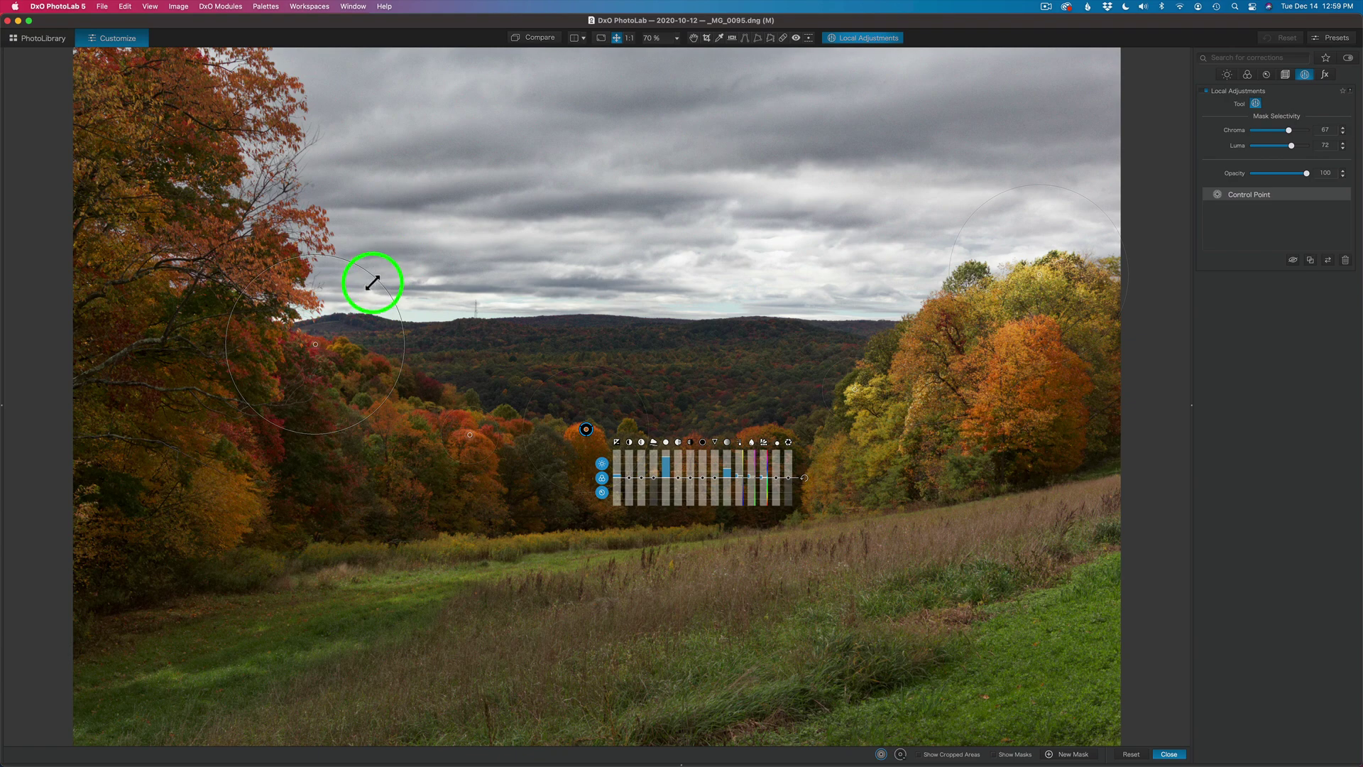
drag(364, 293, 357, 302)
drag(346, 309, 338, 317)
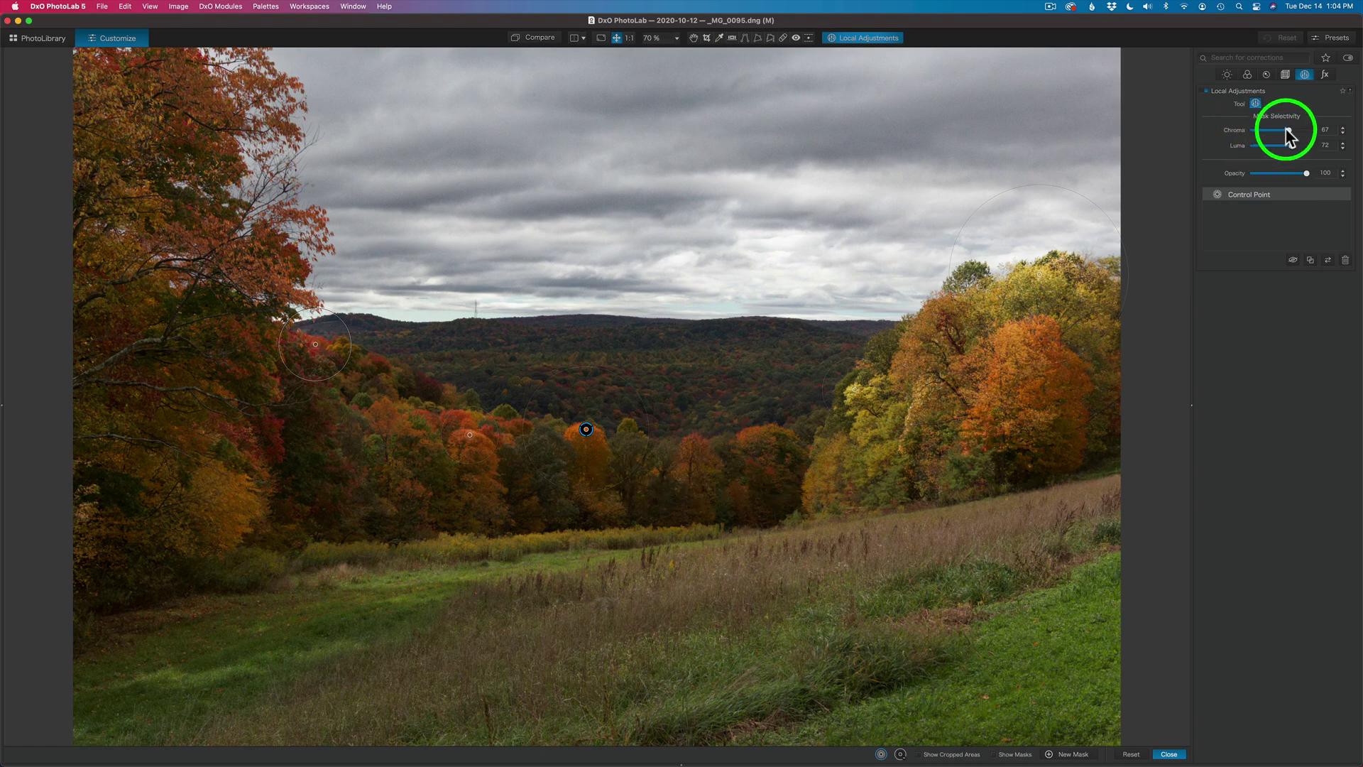
Step: Set the control points' mask selectivity to Chroma 70 and Luma 86, and toggle the adjustment to compare
drag(1286, 130, 1312, 156)
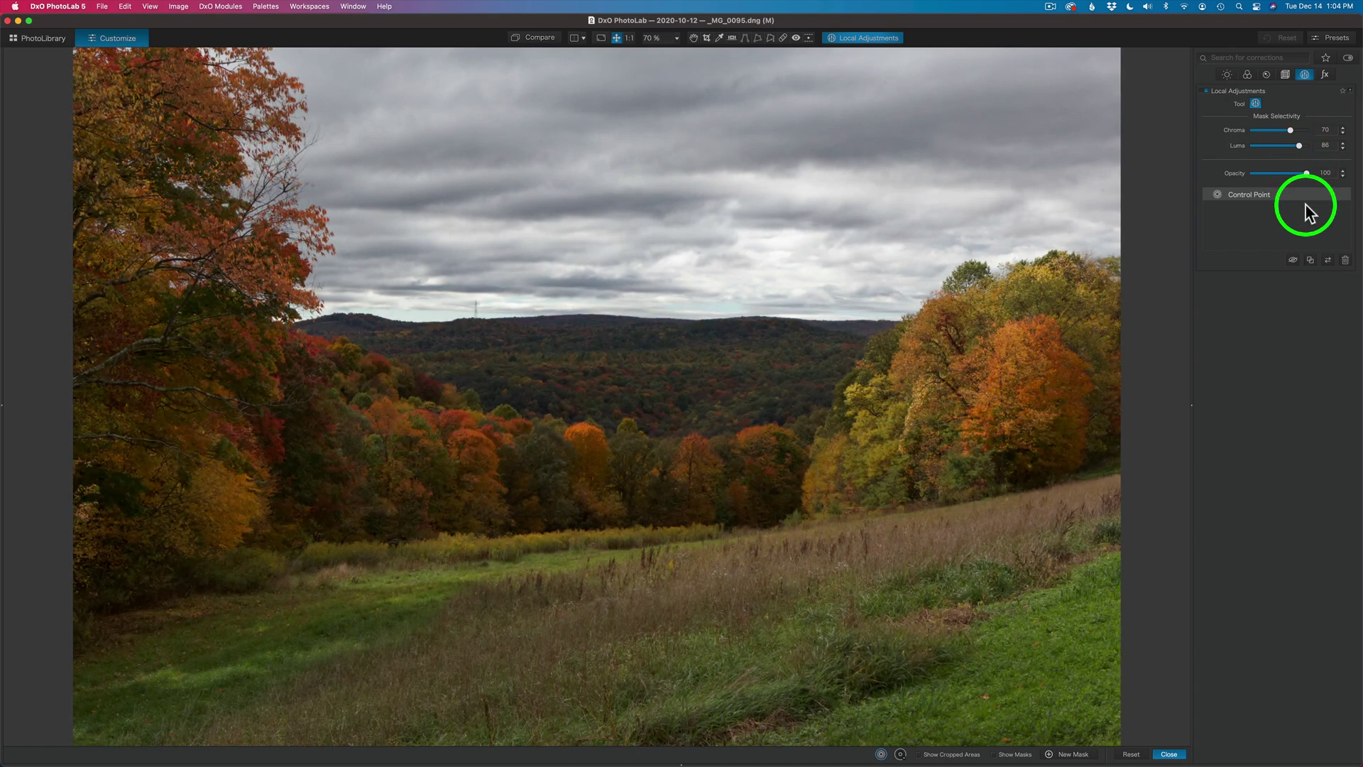
click(1293, 260)
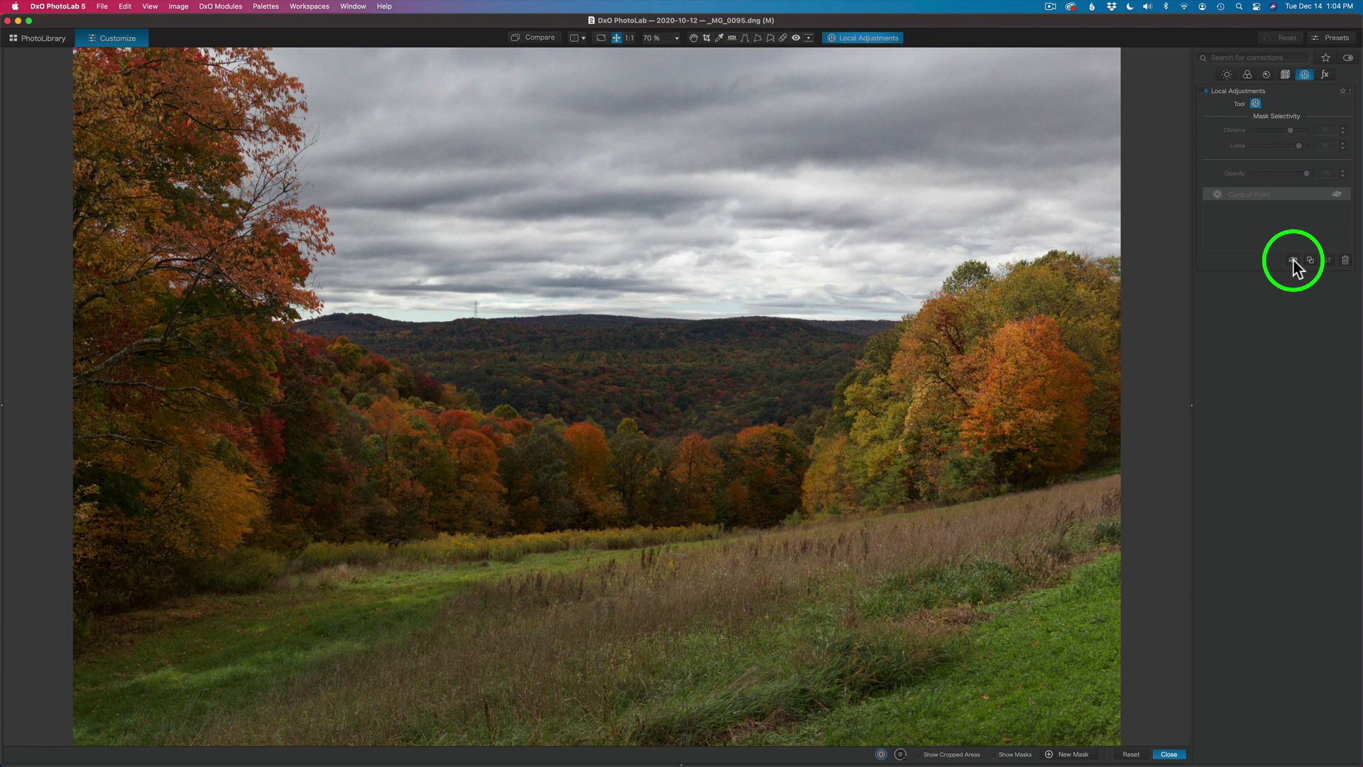
click(1293, 260)
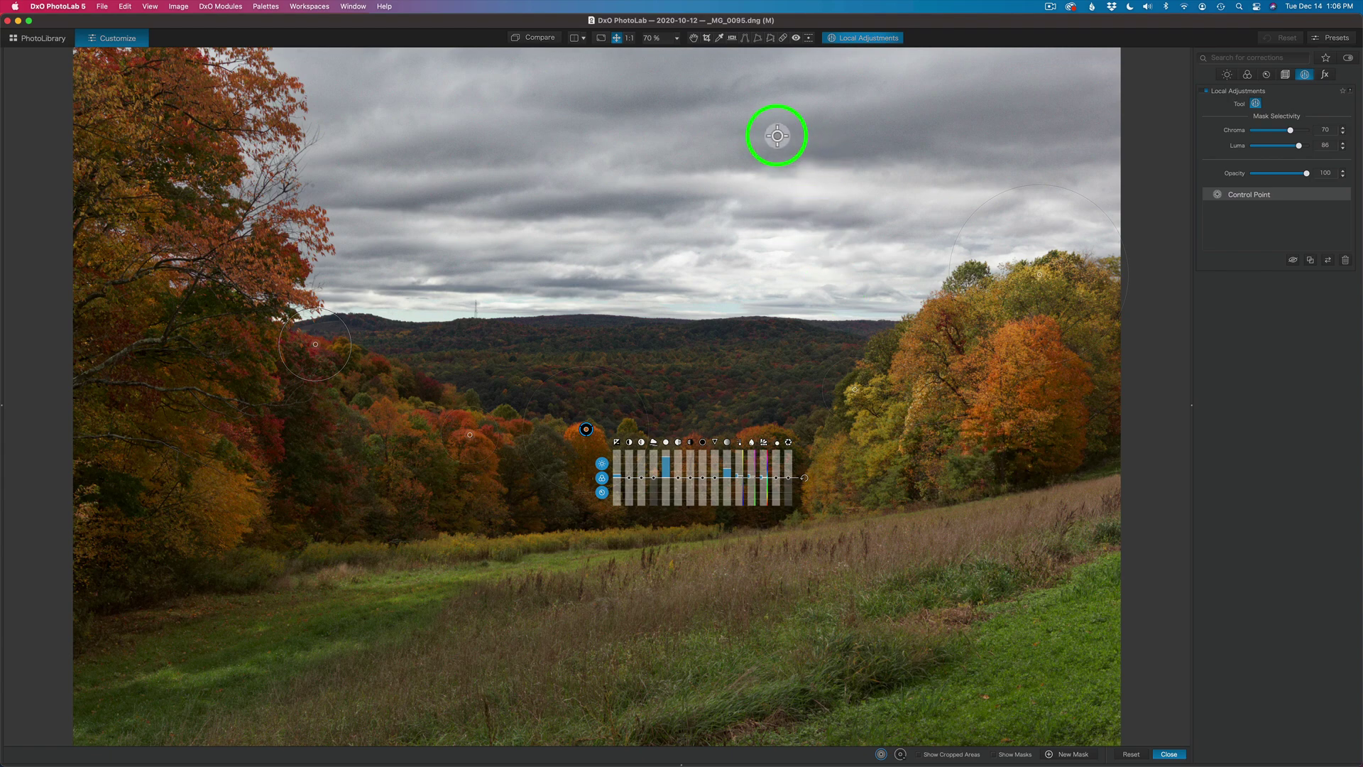
Step: Add a control line along the field's upper edge to the same mask, and move its color picker onto the bright green grass at right
right_click(778, 135)
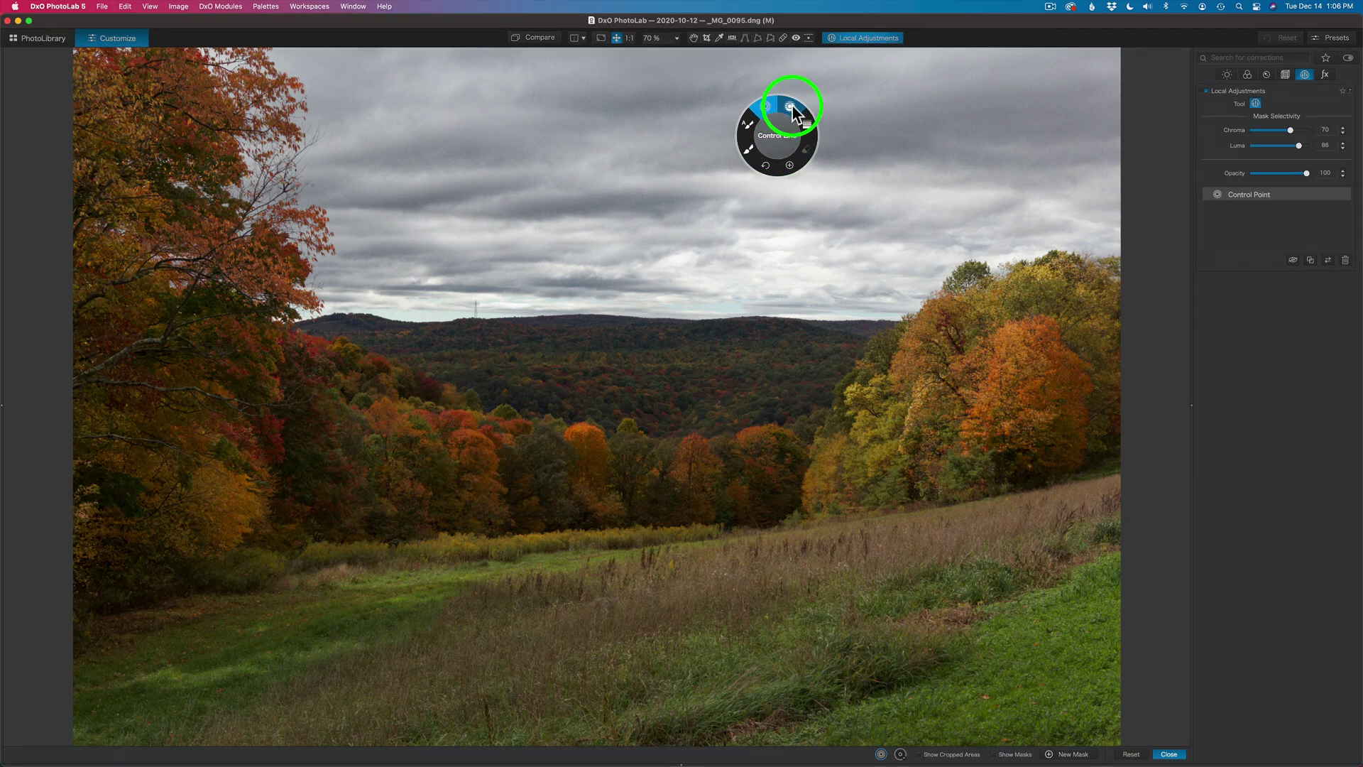
click(792, 110)
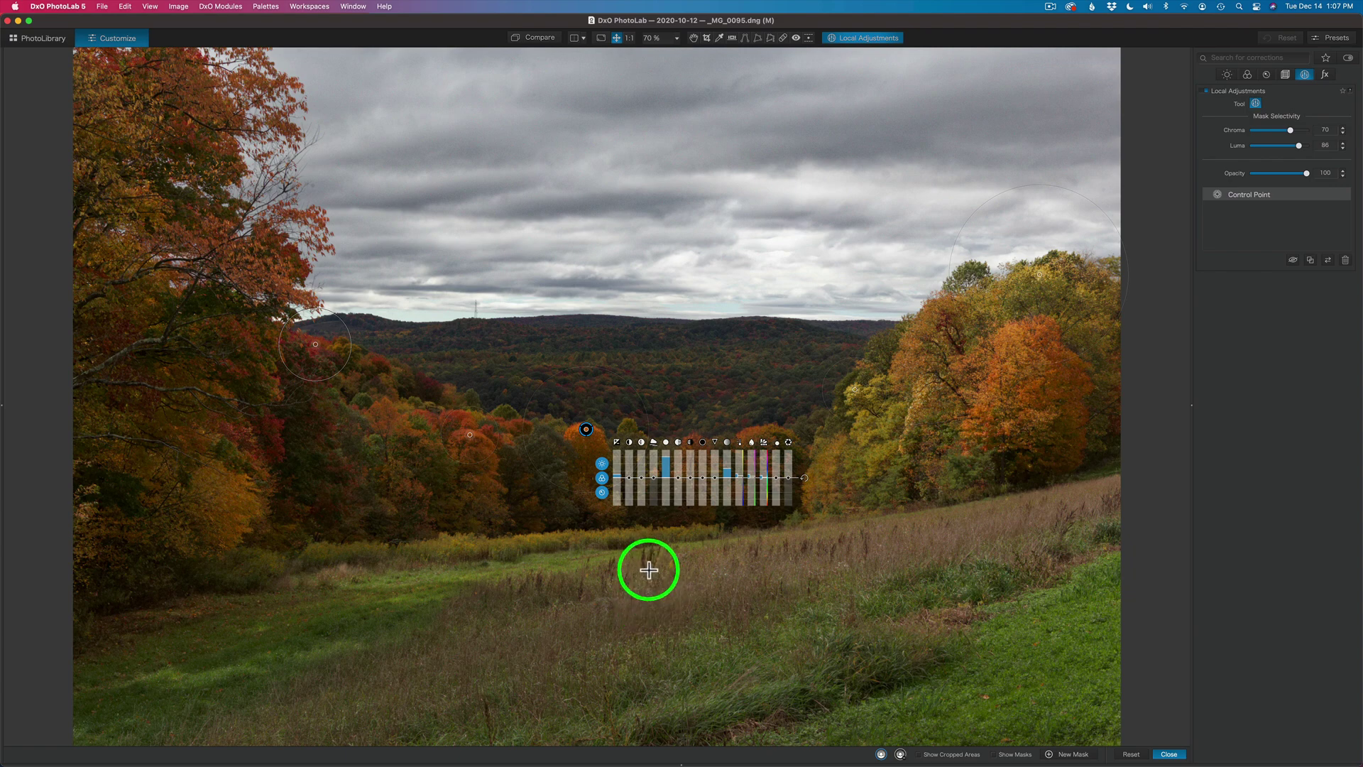
key(l)
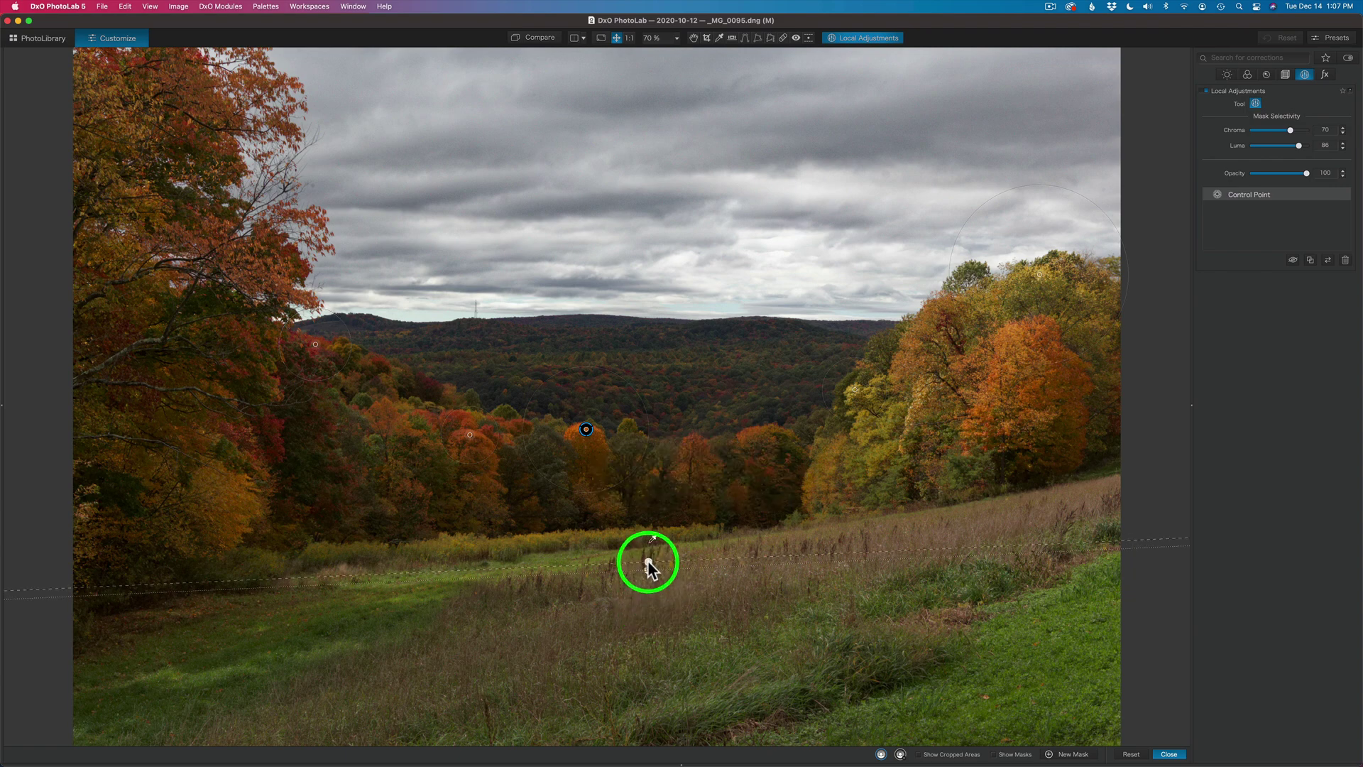
drag(648, 569, 646, 527)
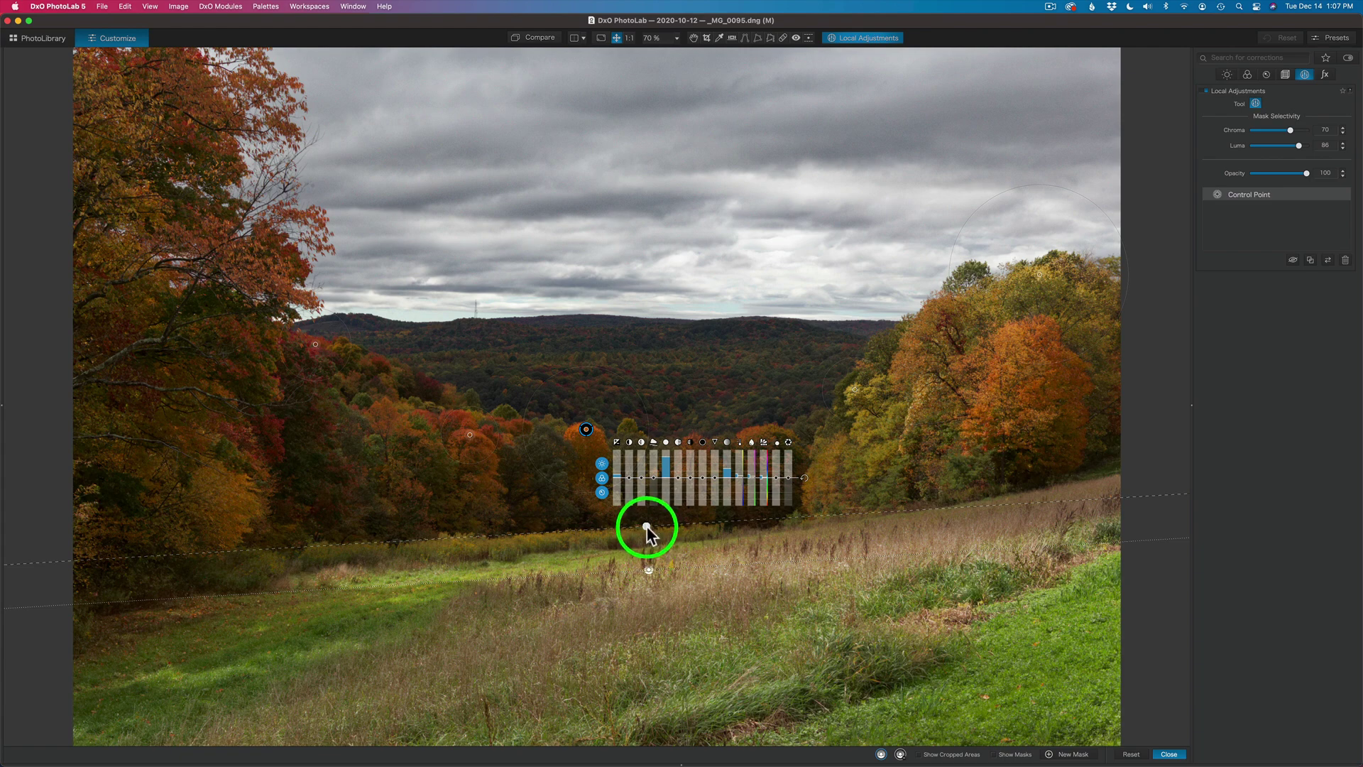
drag(649, 540, 648, 538)
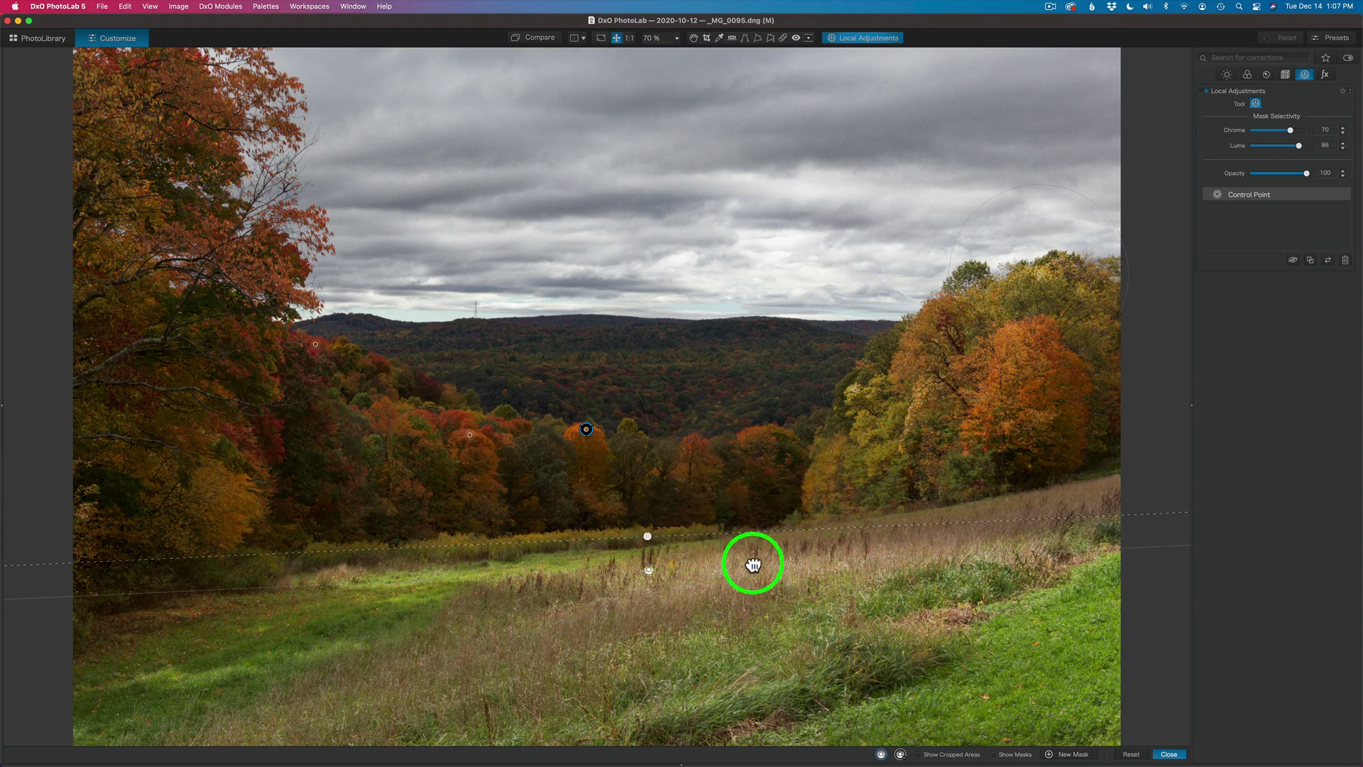
click(1068, 622)
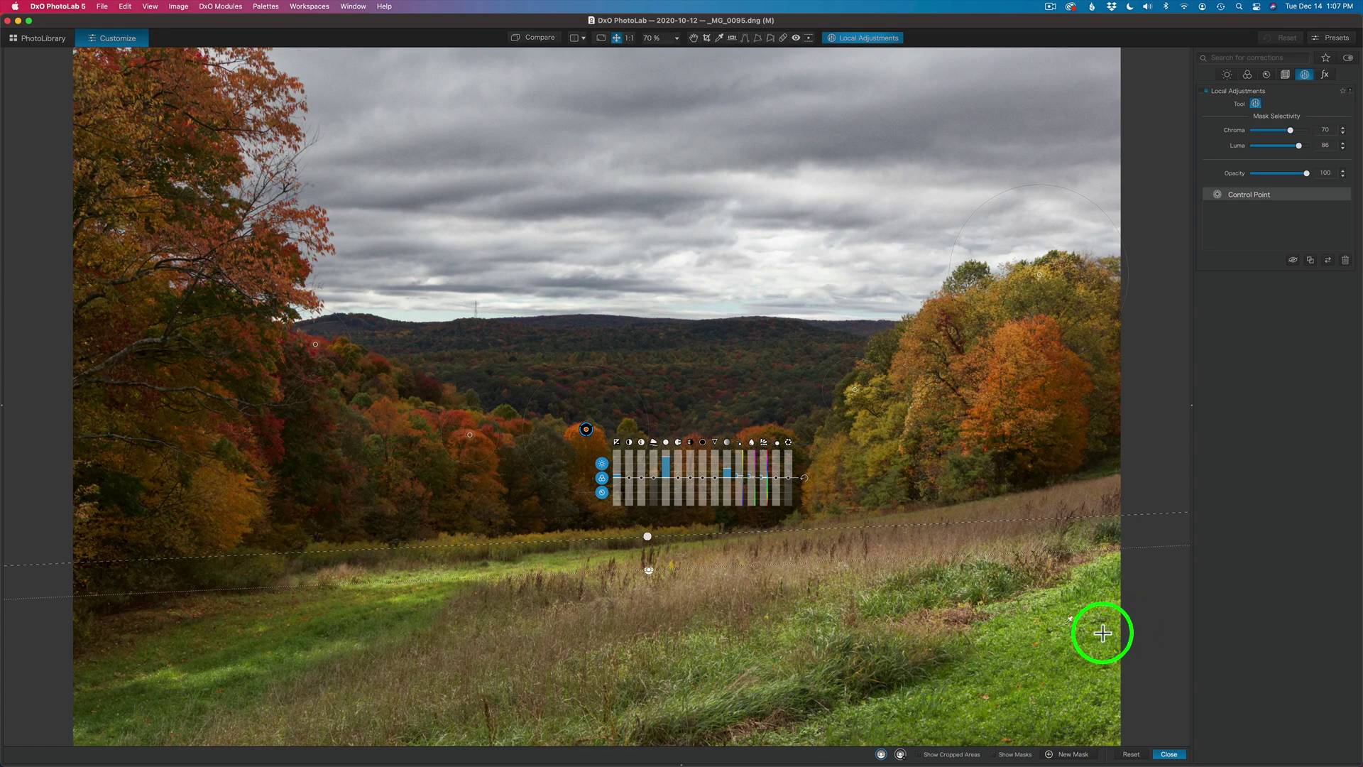
Step: Display the mask, raise the Chroma selectivity to 74 to restrict the control line to the green grass, and hide the mask
click(997, 754)
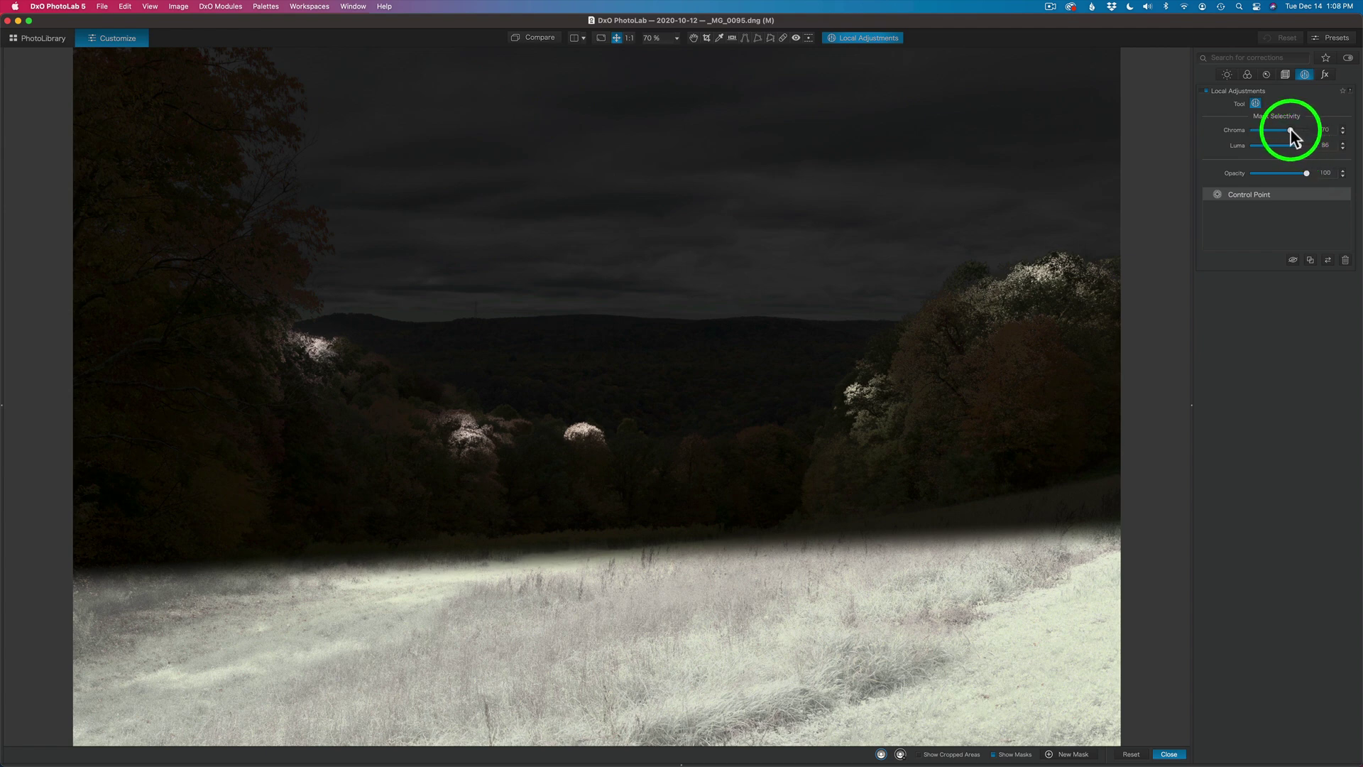
drag(1291, 130, 1293, 130)
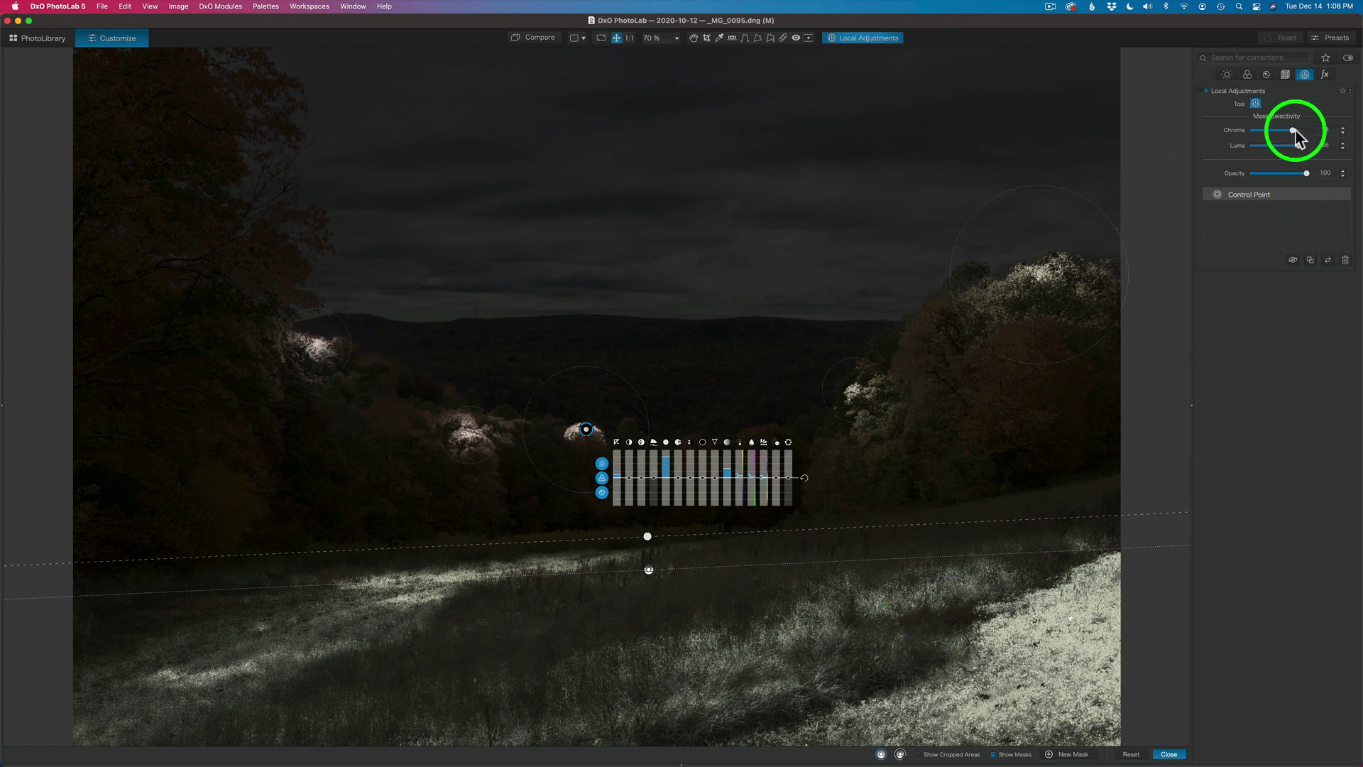
drag(1293, 131, 1293, 130)
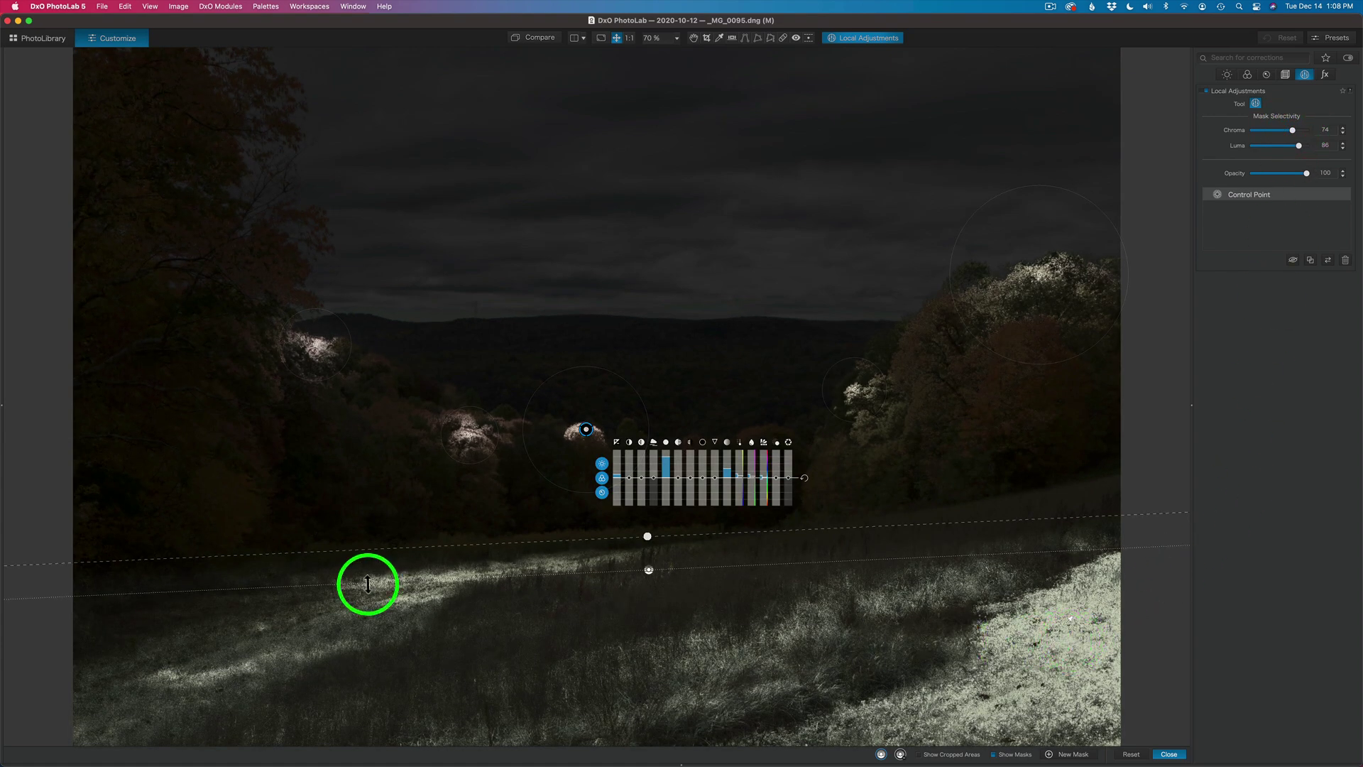
click(993, 755)
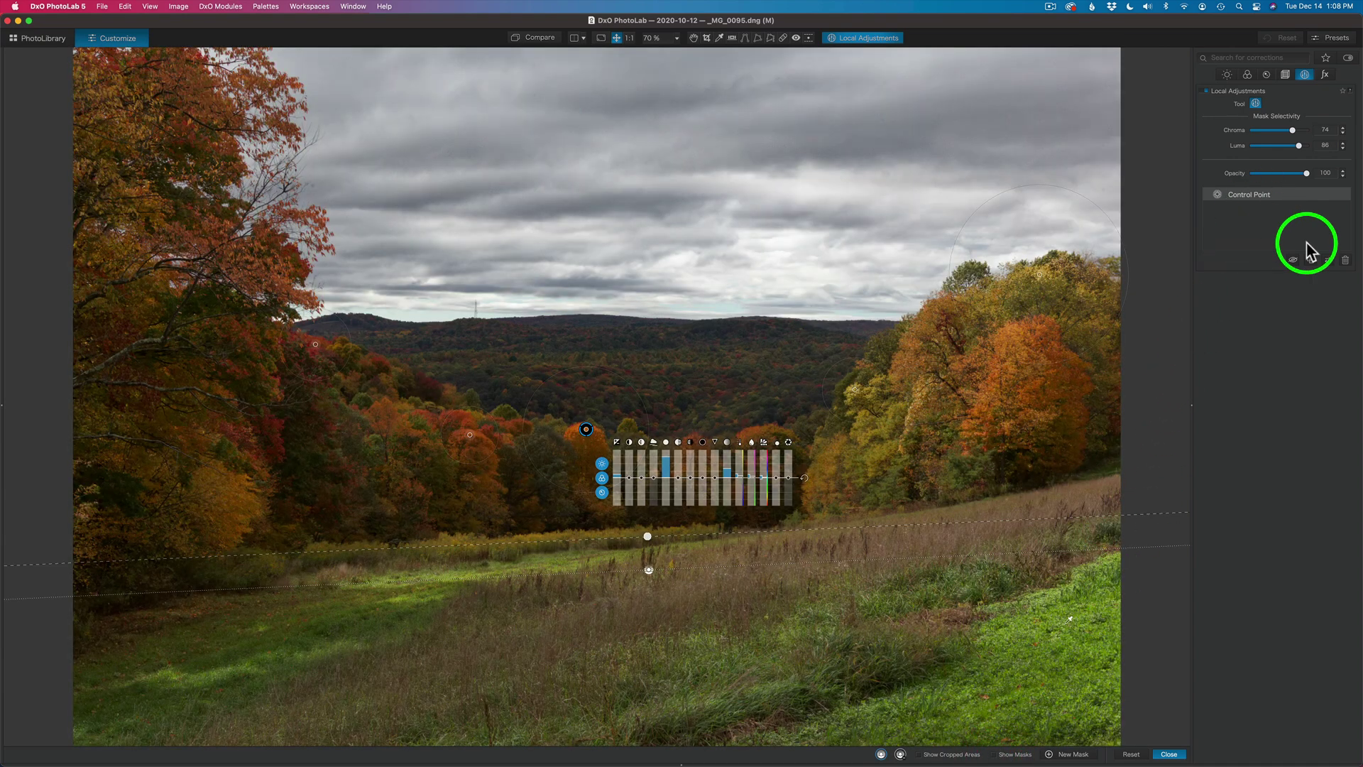
Step: Switch the combined control point and control line adjustment off and on to compare its effect on the grass
click(1293, 259)
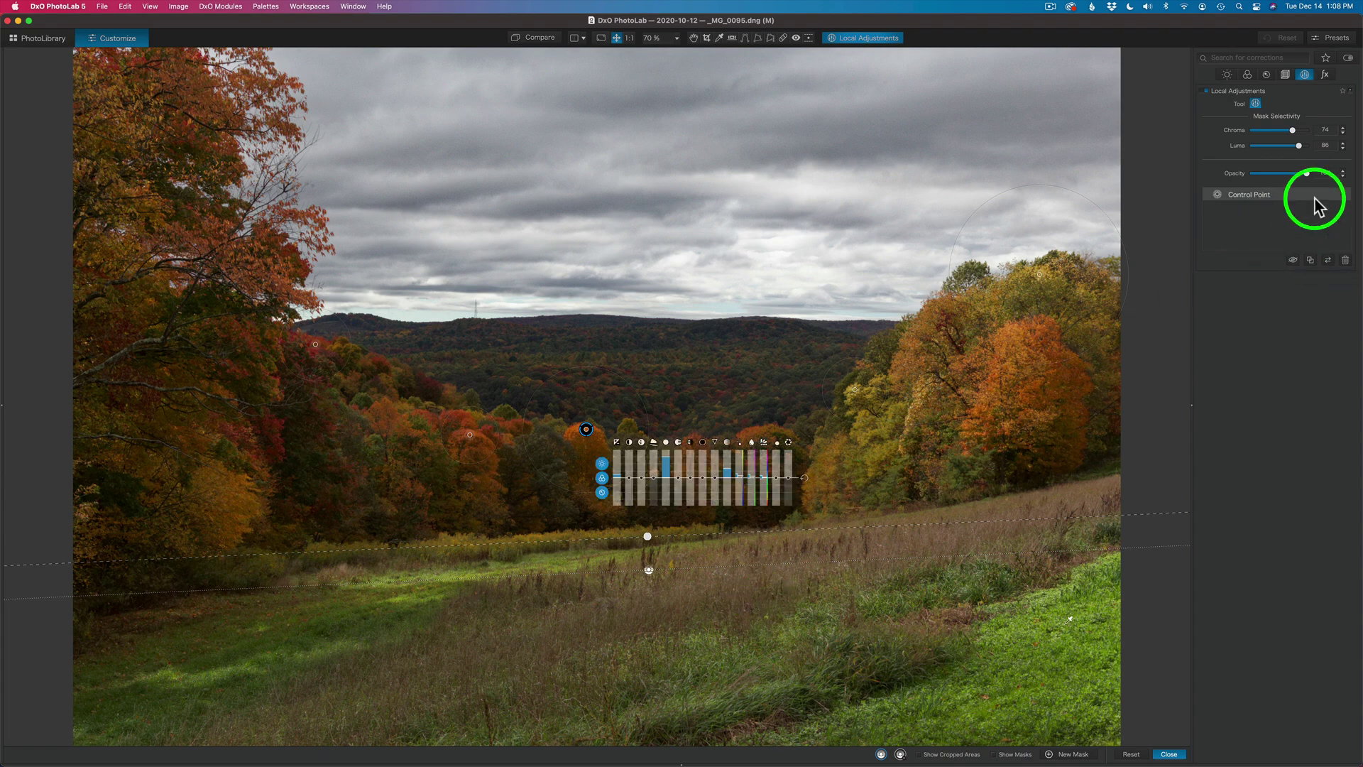
click(1294, 260)
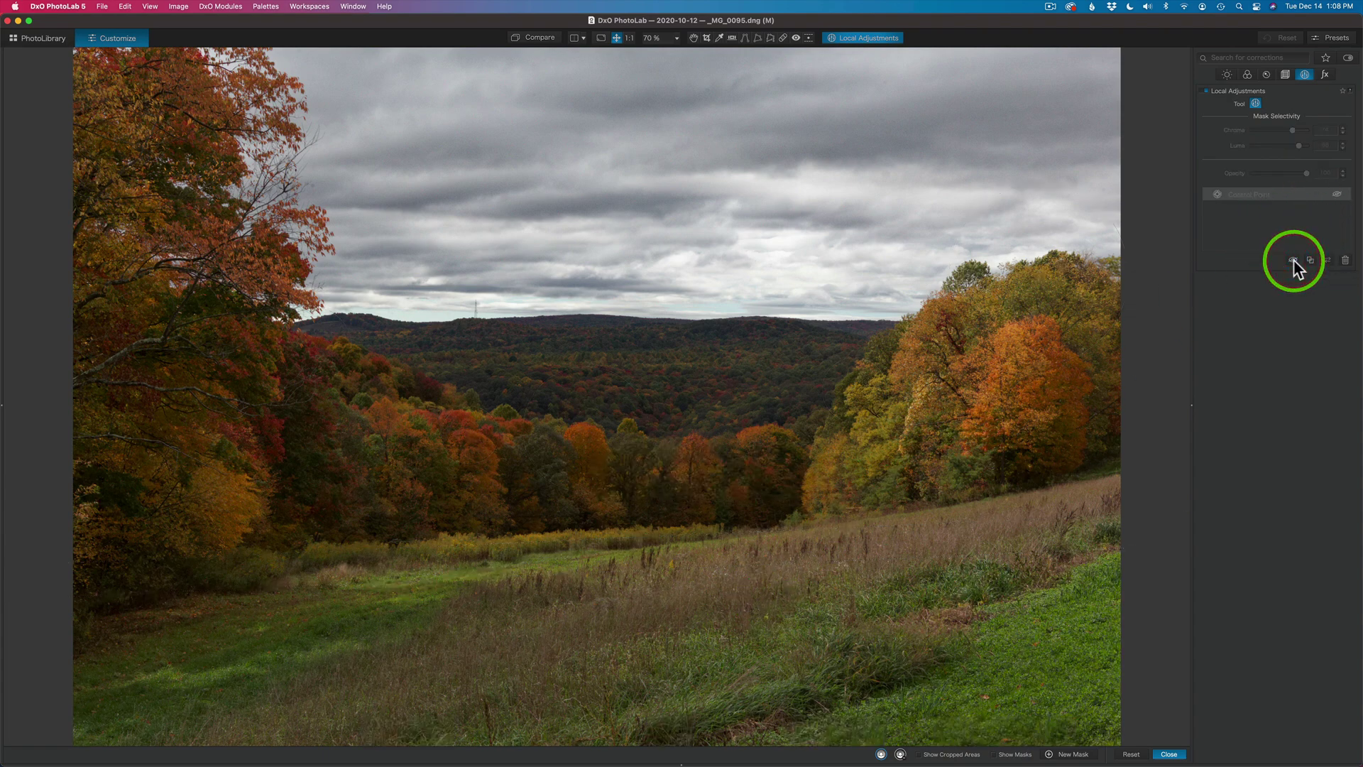
click(1293, 260)
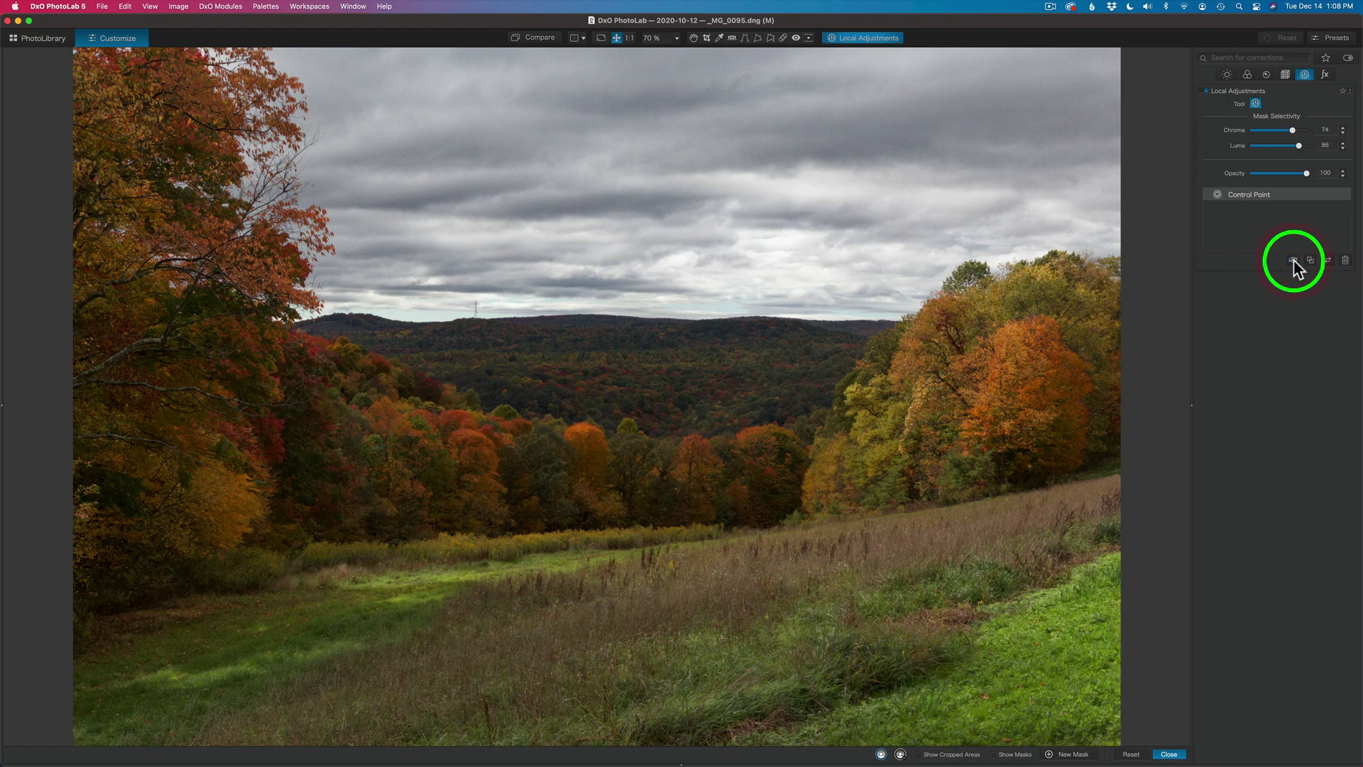
Step: Create a separate mask with a control line along the field's upper edge, and place its color picker on the grass in the lower field
mouse_move(705, 460)
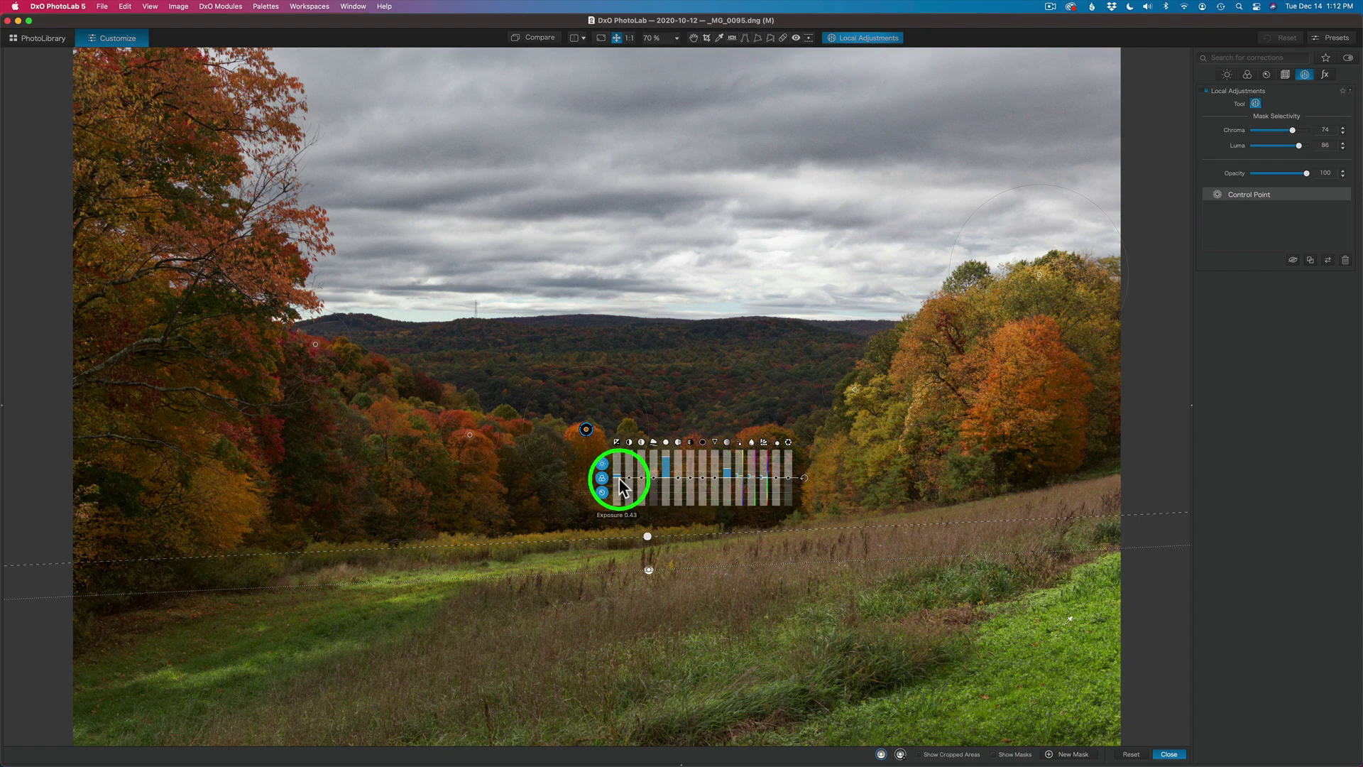
mouse_move(619, 482)
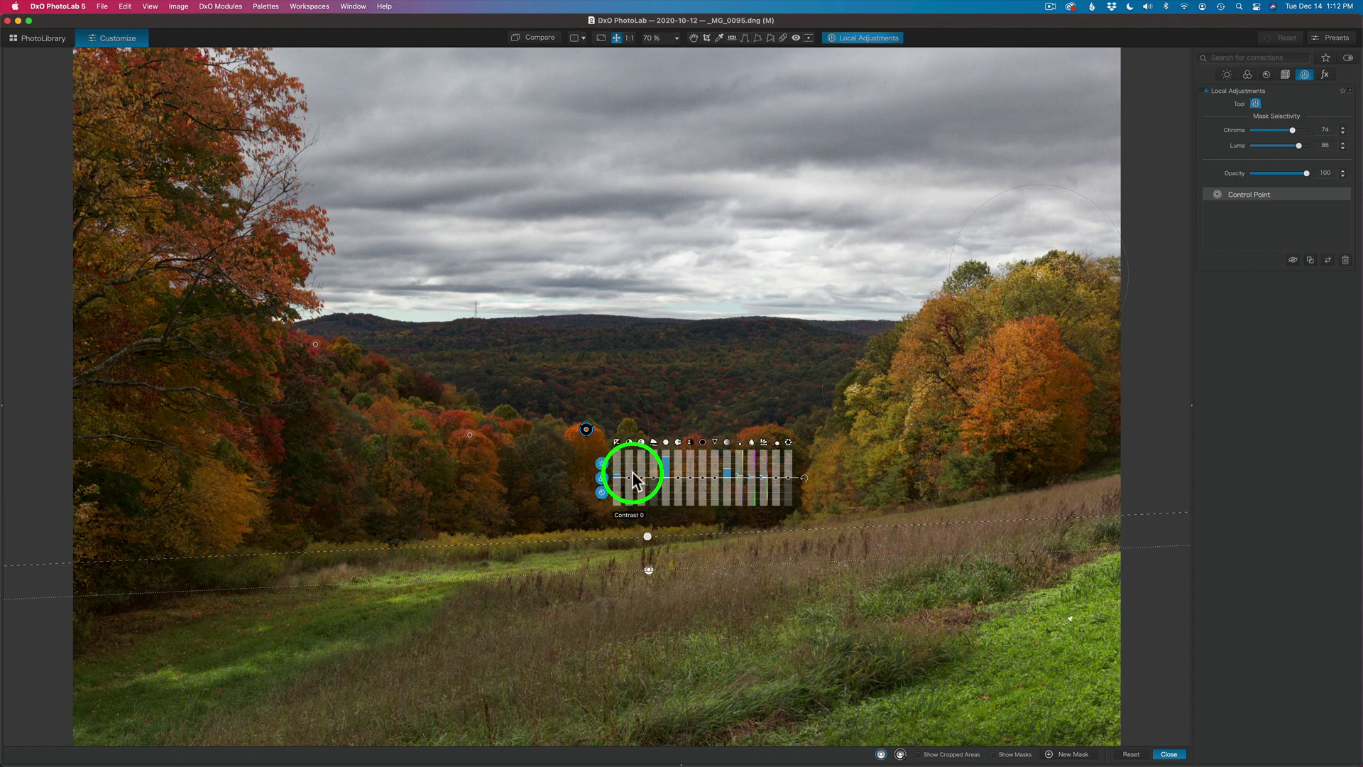
click(1049, 754)
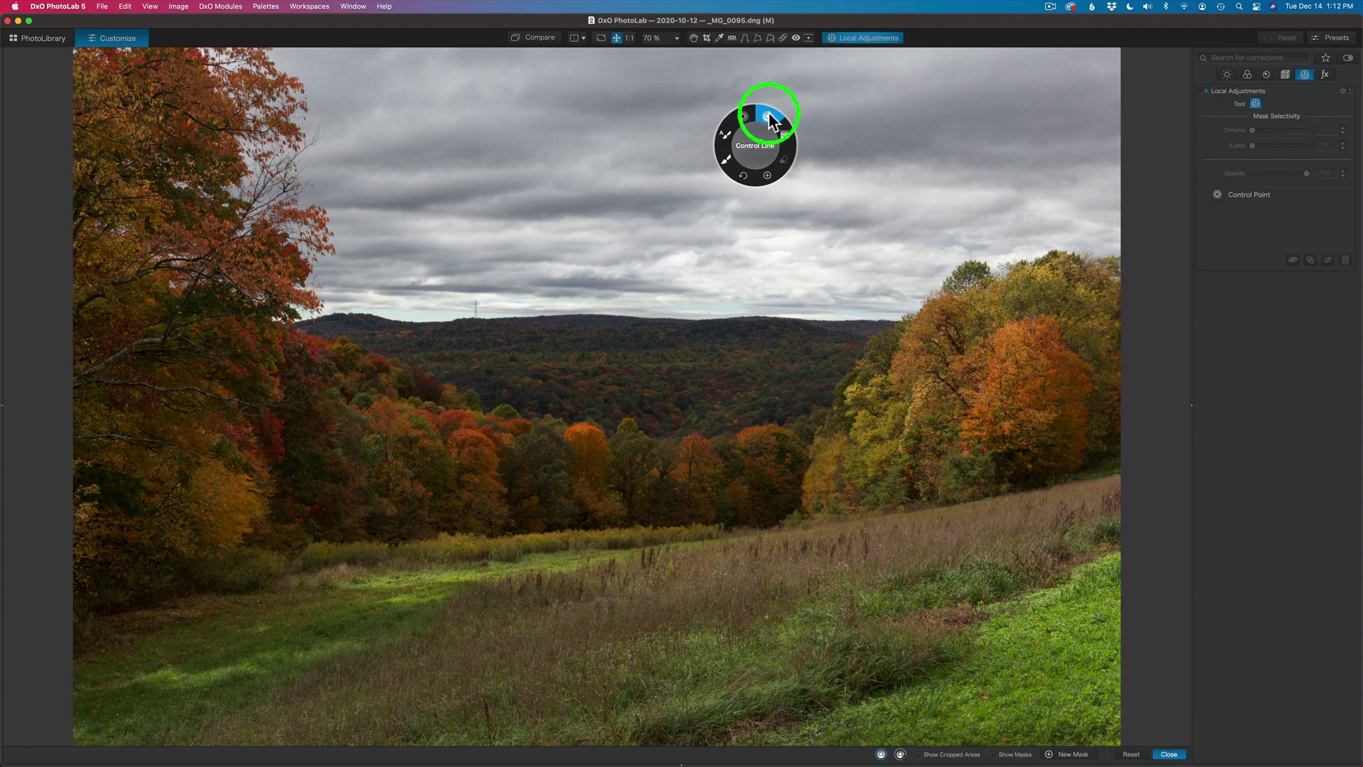
click(770, 121)
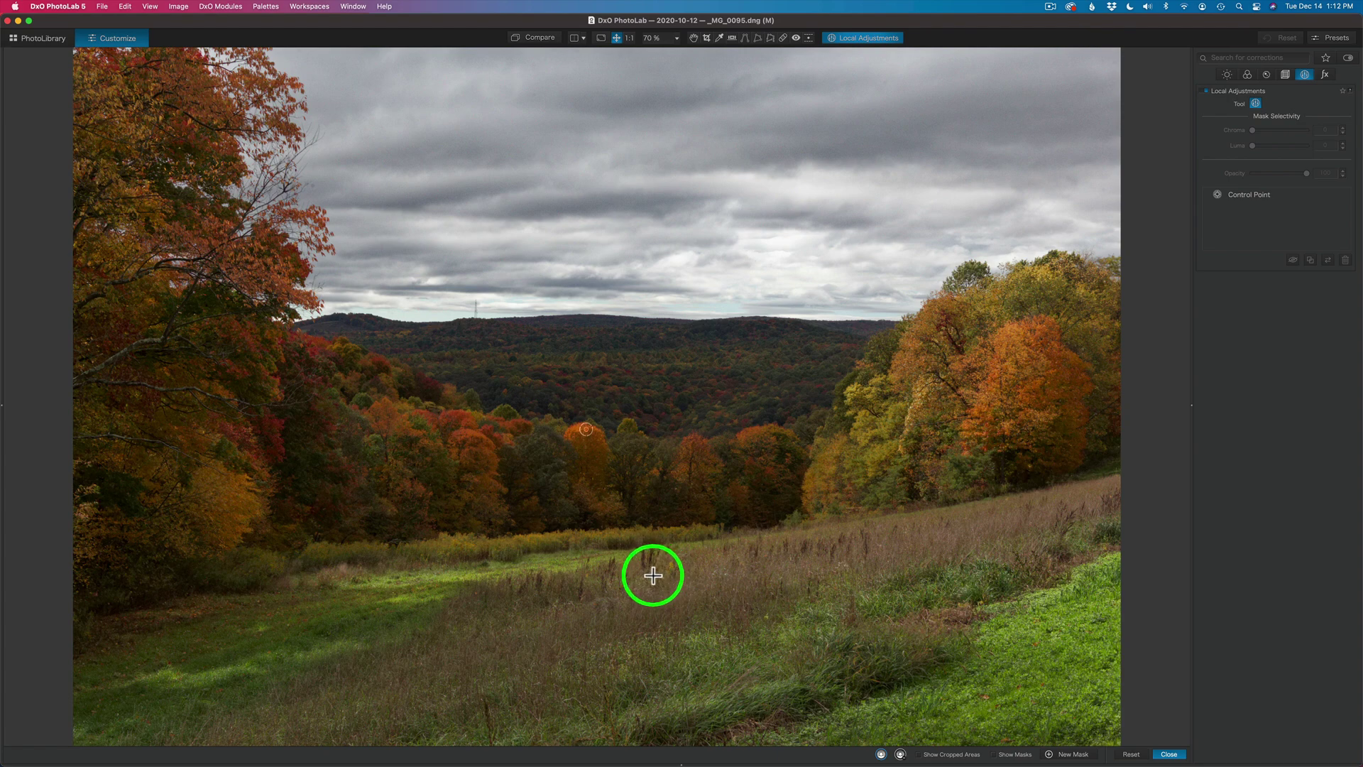
drag(653, 575, 650, 518)
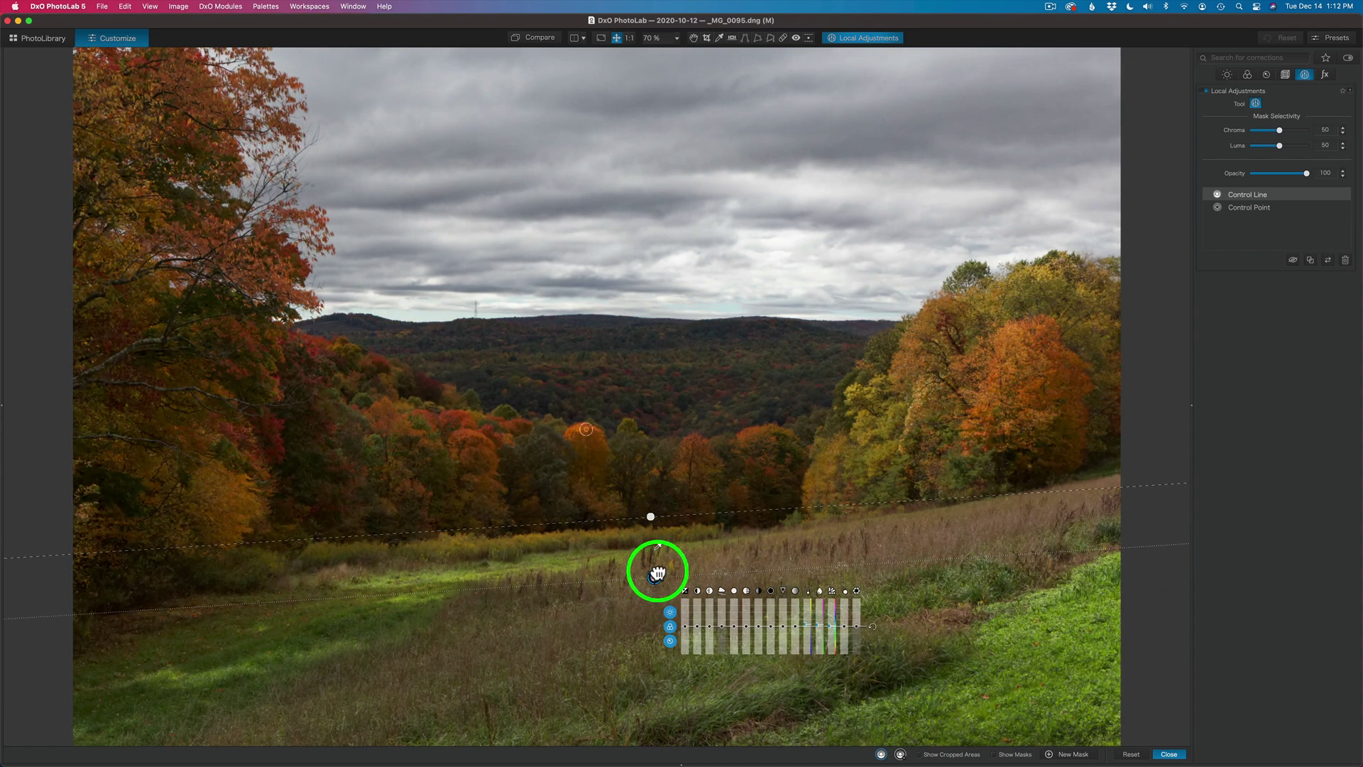
drag(657, 564, 649, 524)
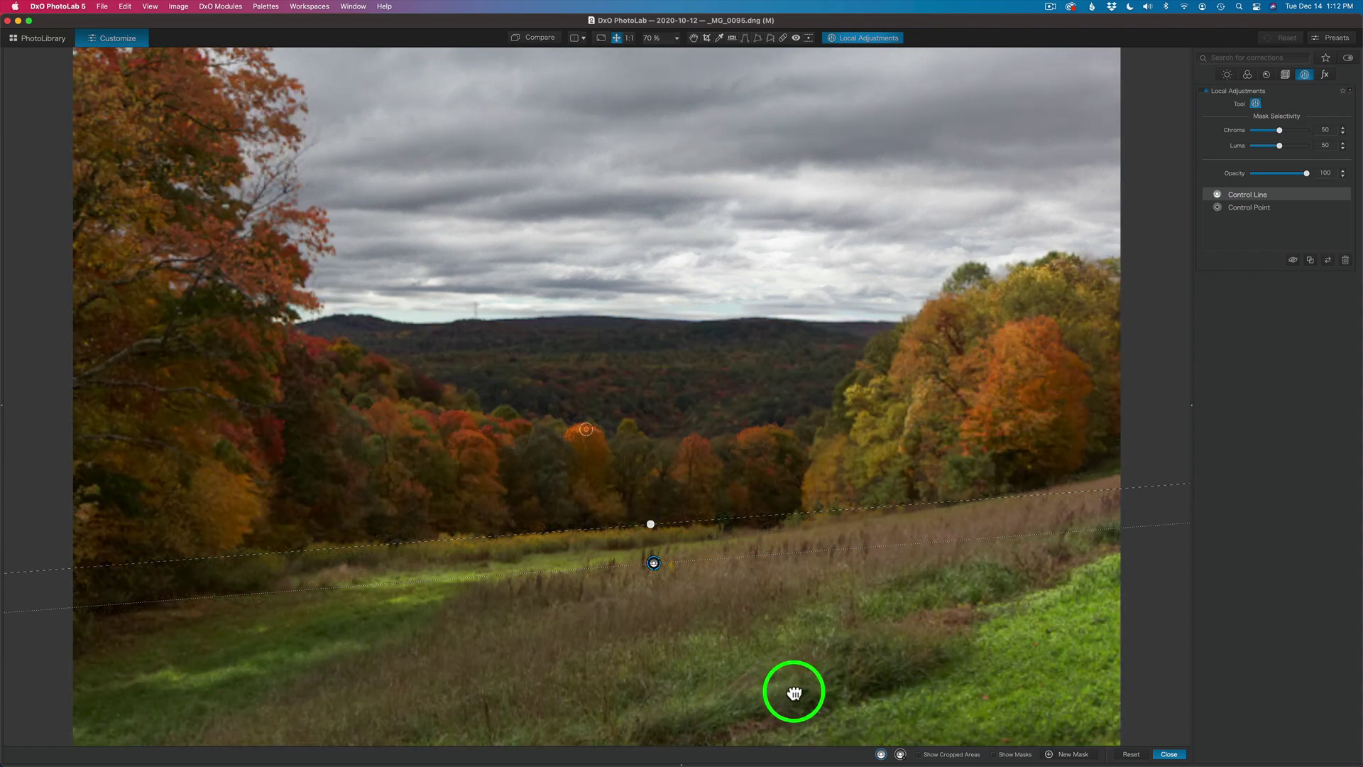
mouse_move(822, 691)
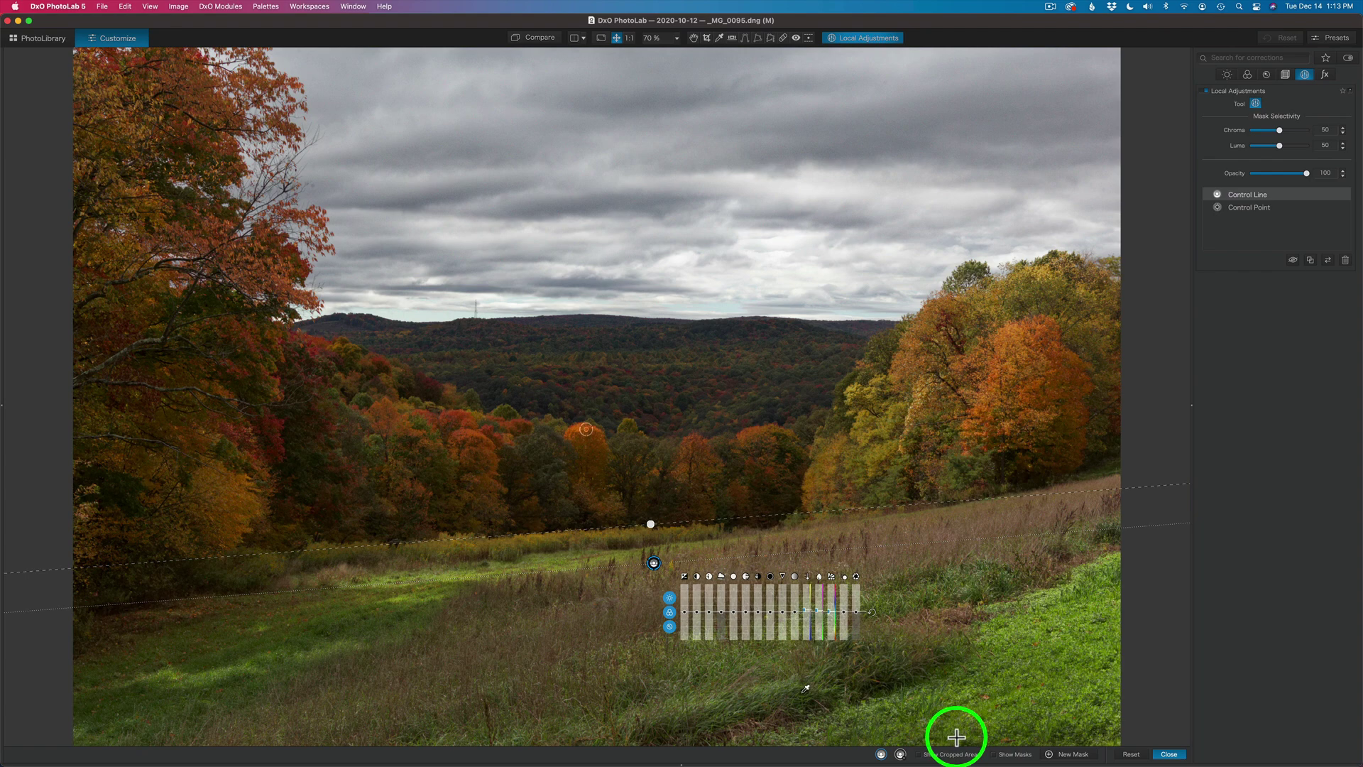
Step: Display the field control line's mask, lower Chroma and Luma selectivity to 0 to preview it, and reset both to their defaults
click(994, 754)
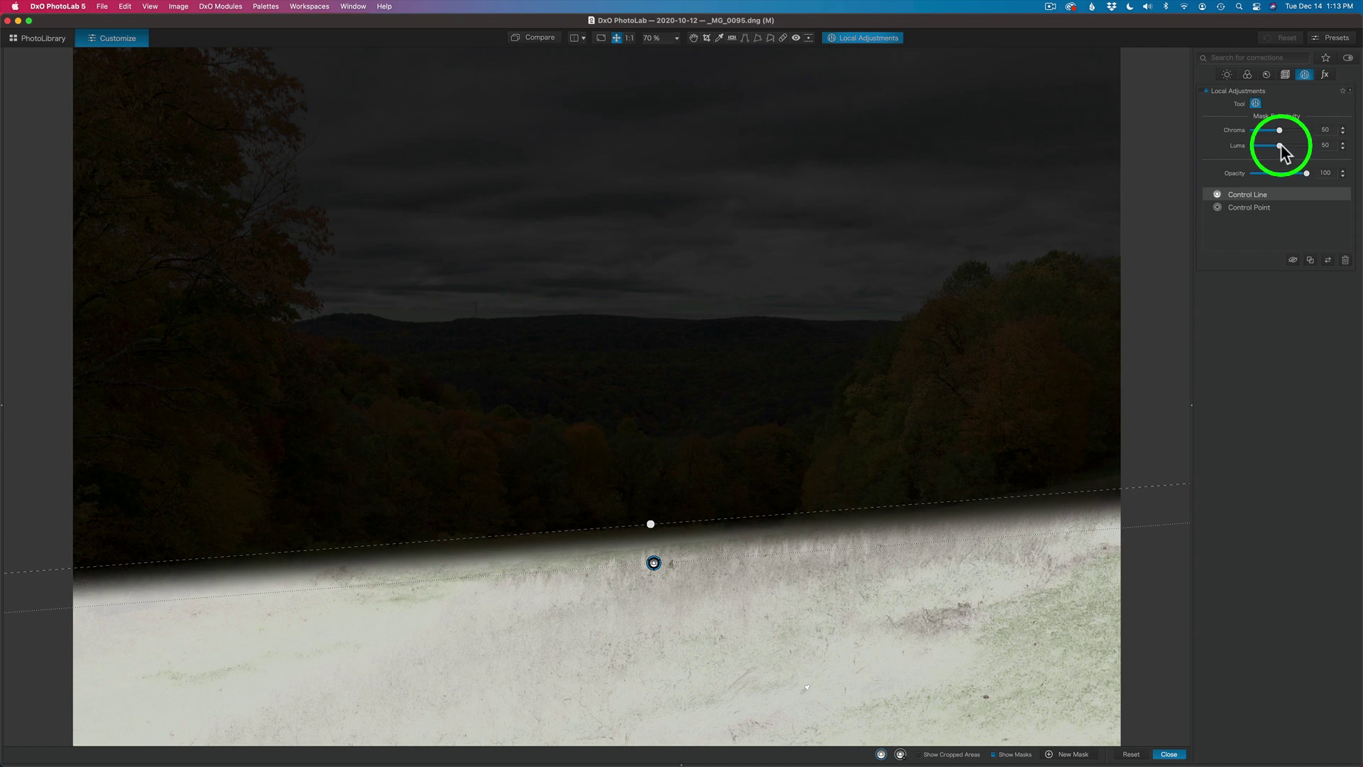
drag(1281, 146, 1214, 131)
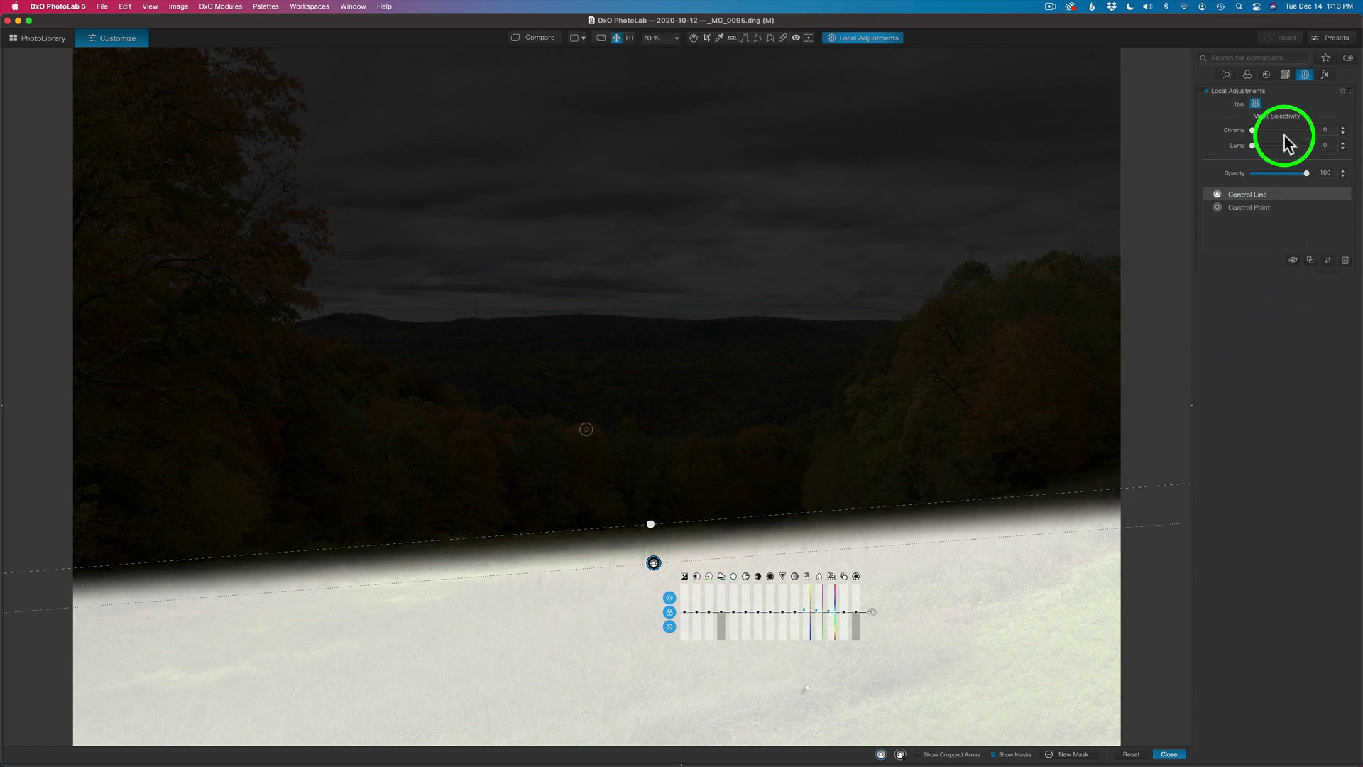
double_click(1254, 145)
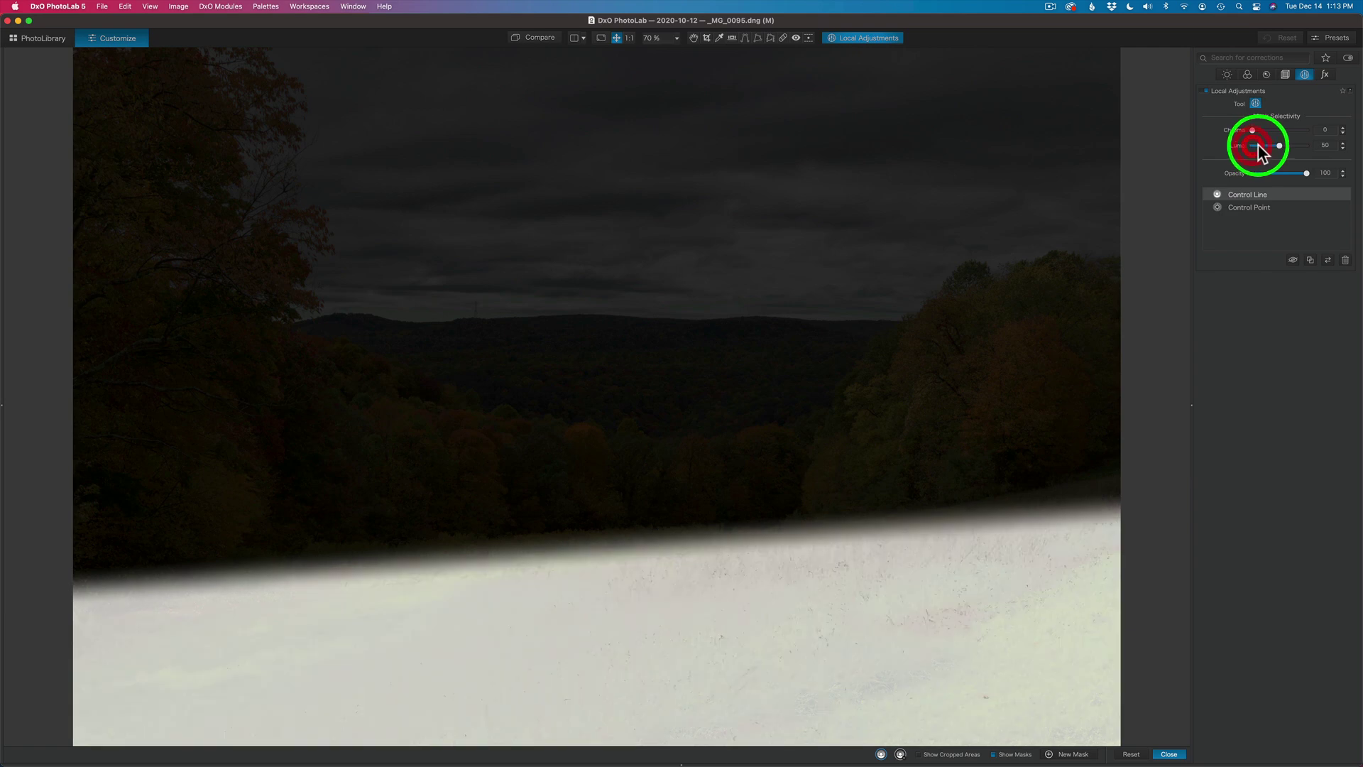
double_click(1252, 131)
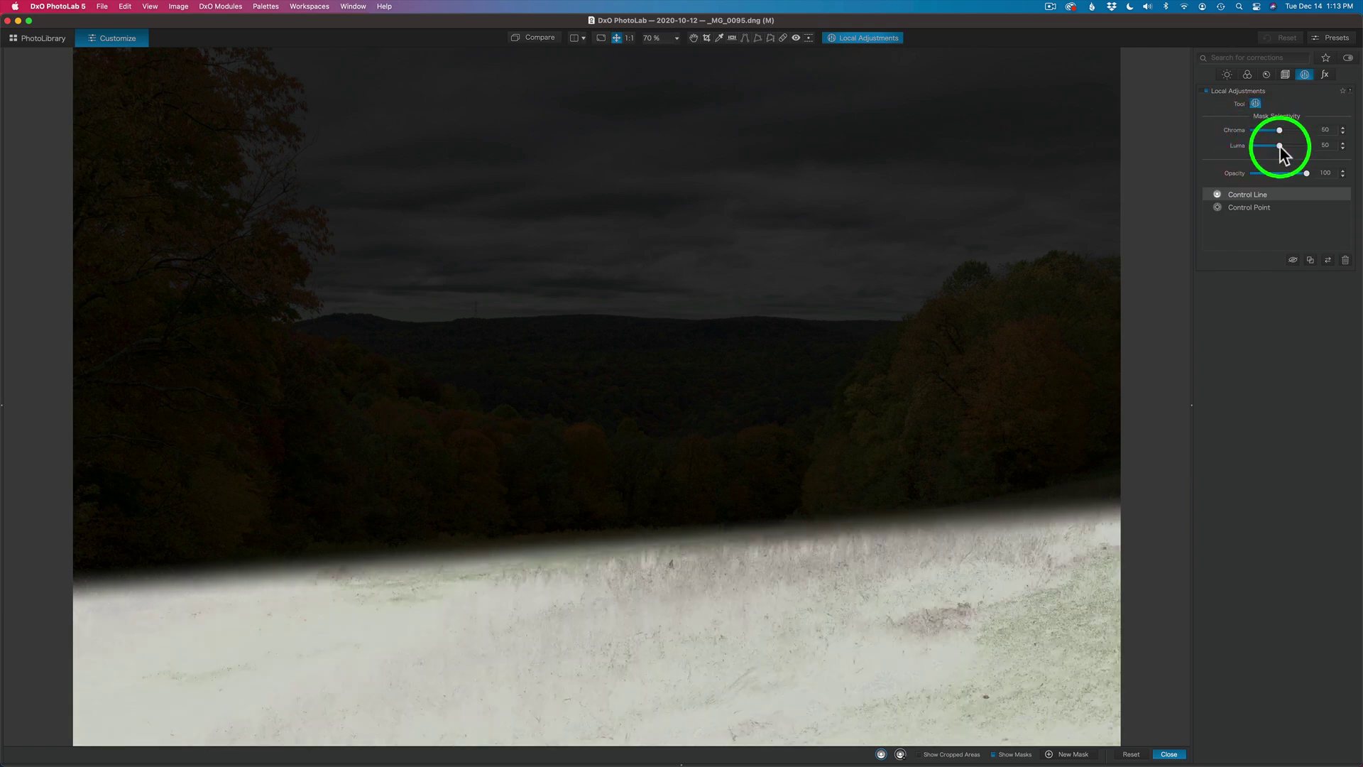
Step: Set the control line's Luma selectivity to 71 and Chroma to 58 to narrow the mask, and hide the mask display
drag(1283, 147, 1284, 146)
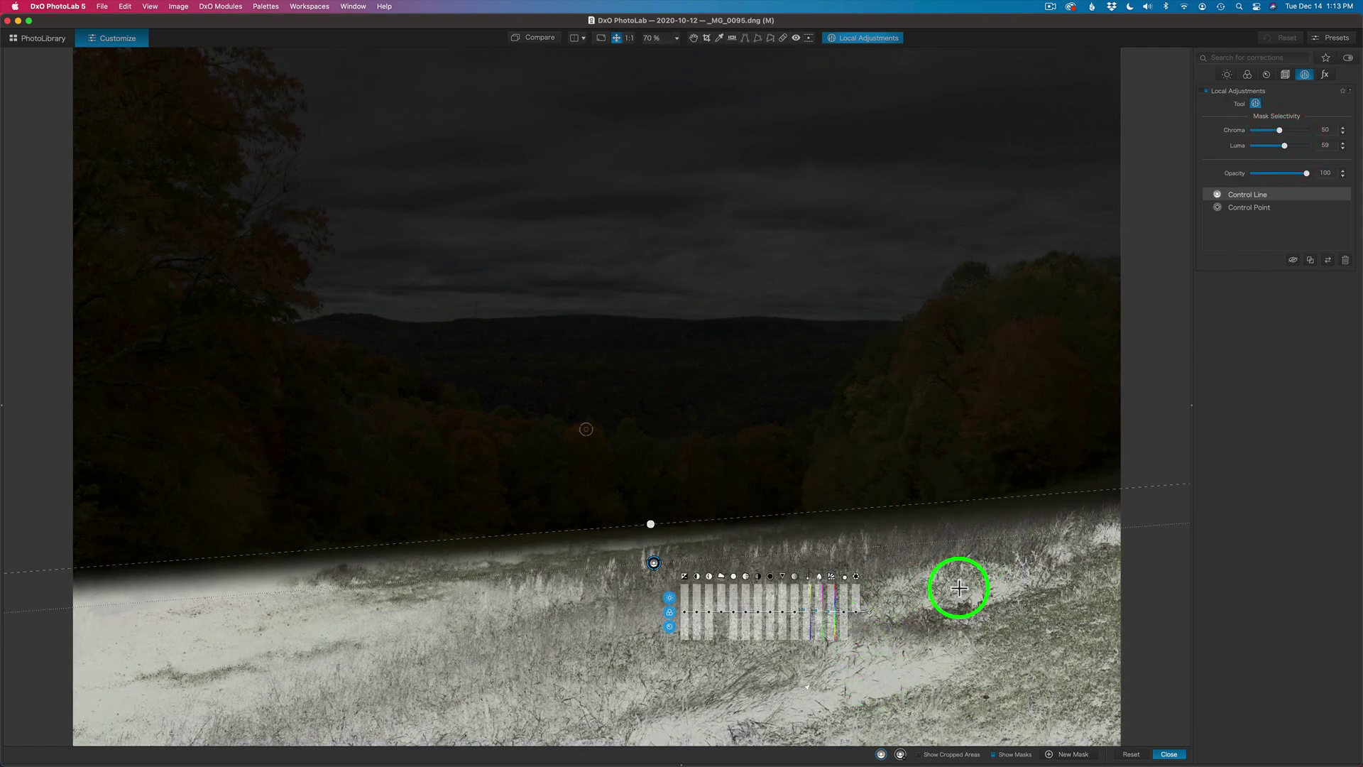
drag(1286, 147, 1285, 130)
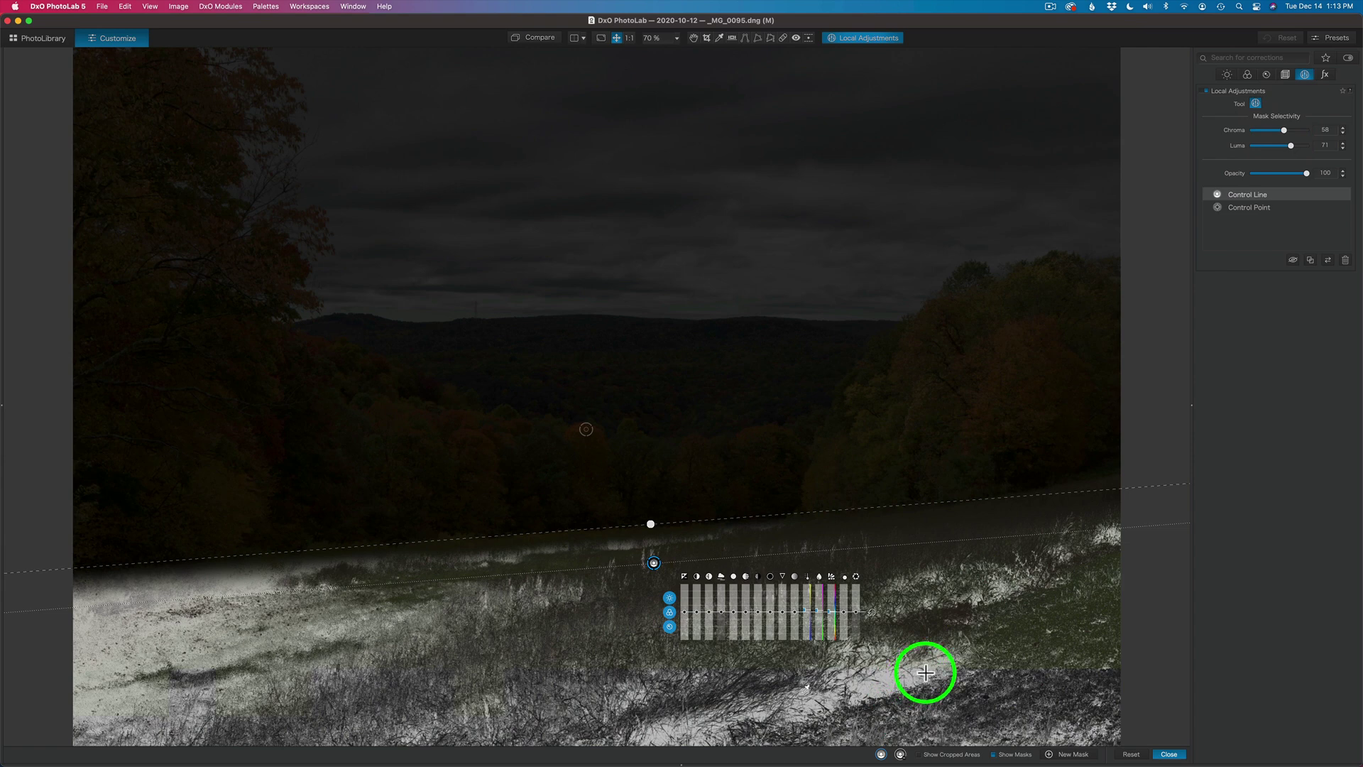
click(993, 754)
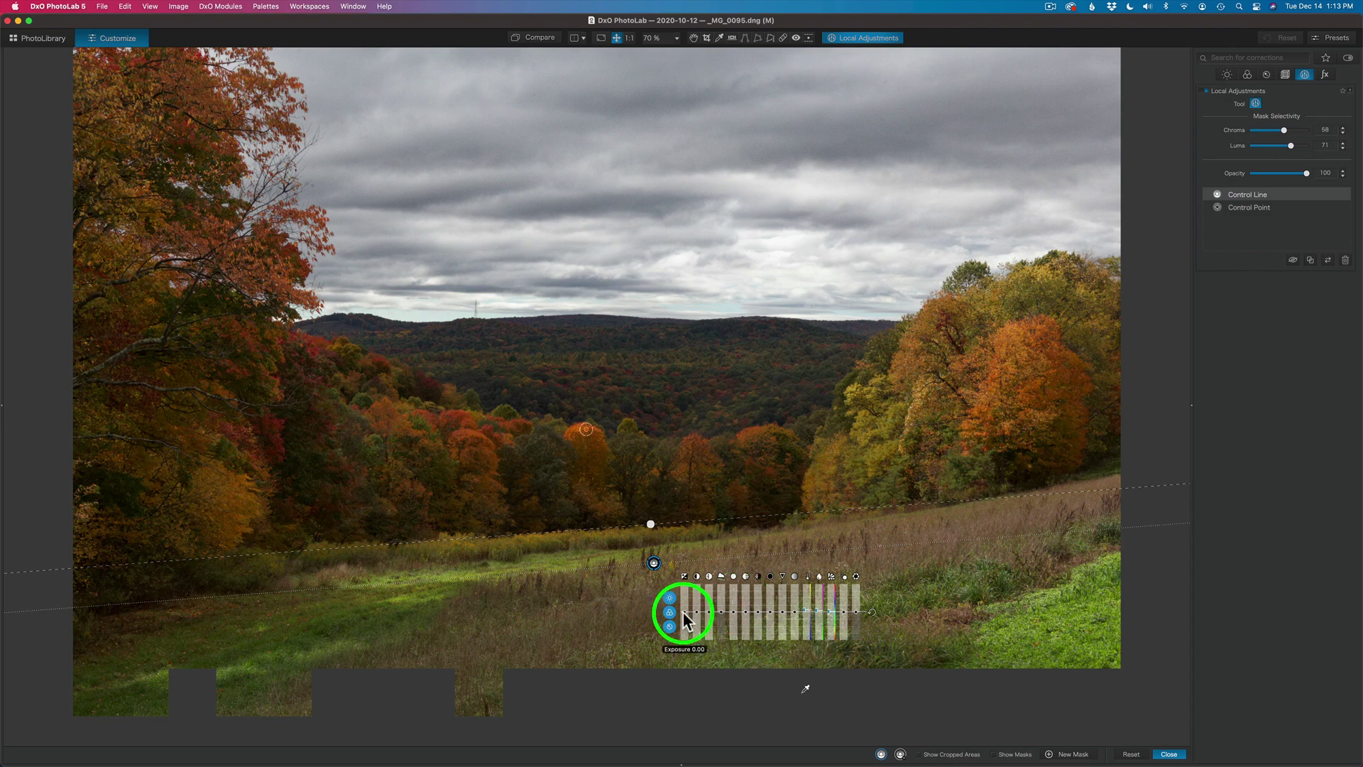
Step: Lower the exposure slightly and raise ClearView Plus for the field's control line
drag(685, 620, 684, 615)
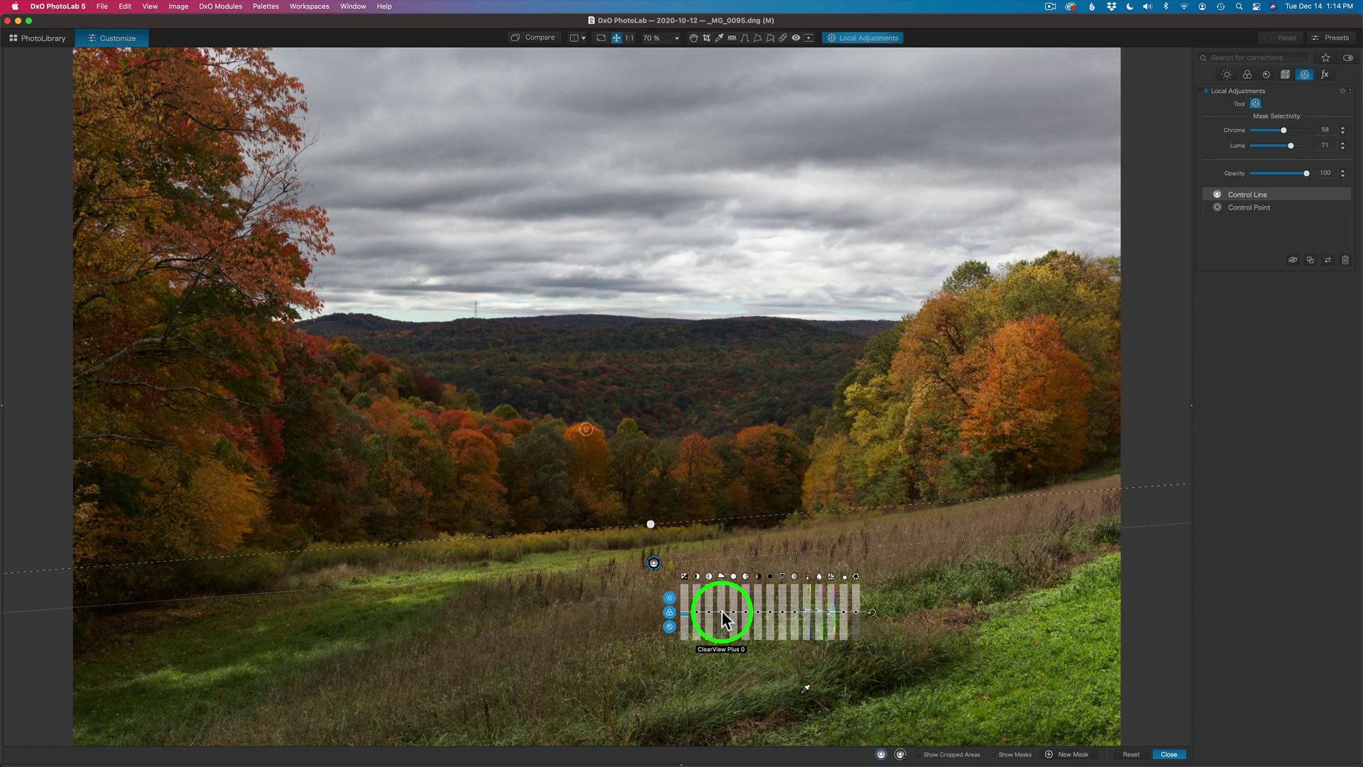
mouse_move(722, 607)
mouse_down()
mouse_move(722, 590)
mouse_move(721, 607)
mouse_up()
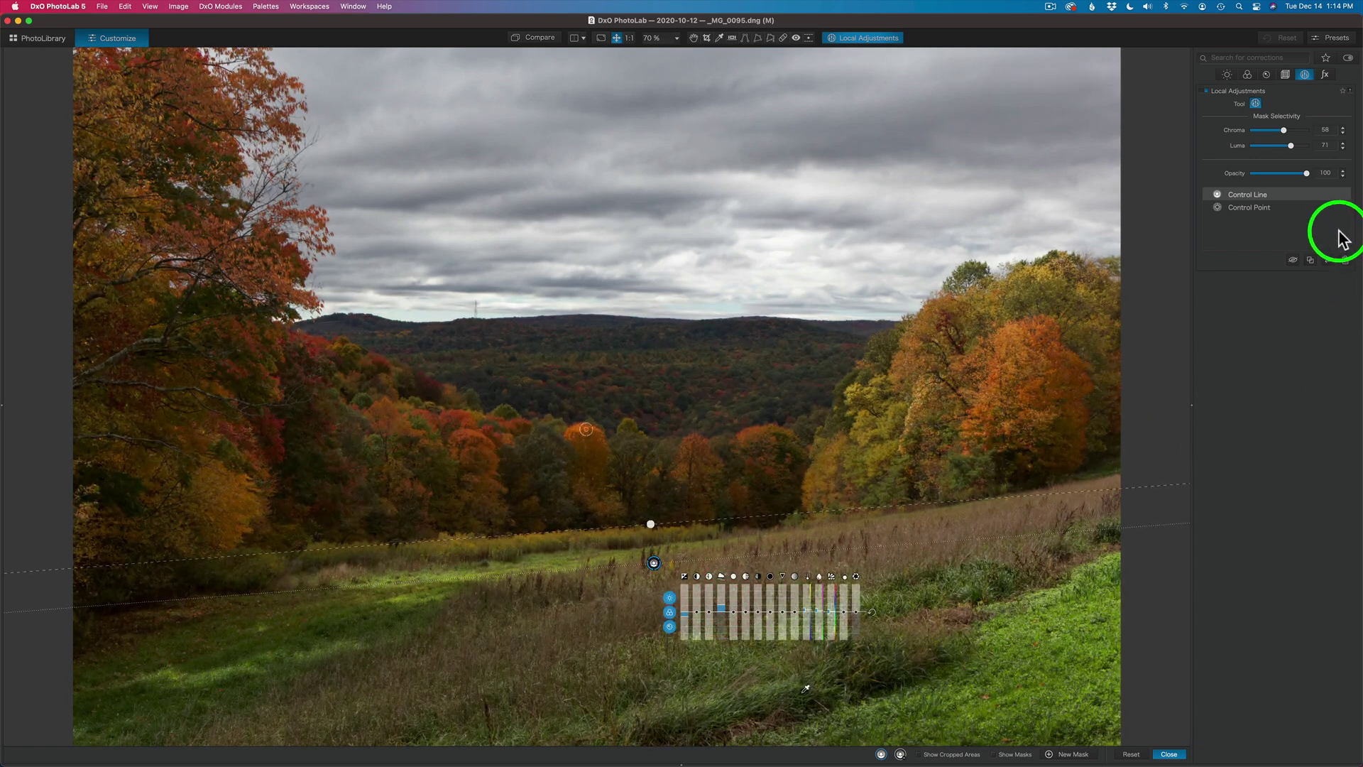
Step: Switch the Control Line mask off and on to compare its effect on the field
click(1294, 260)
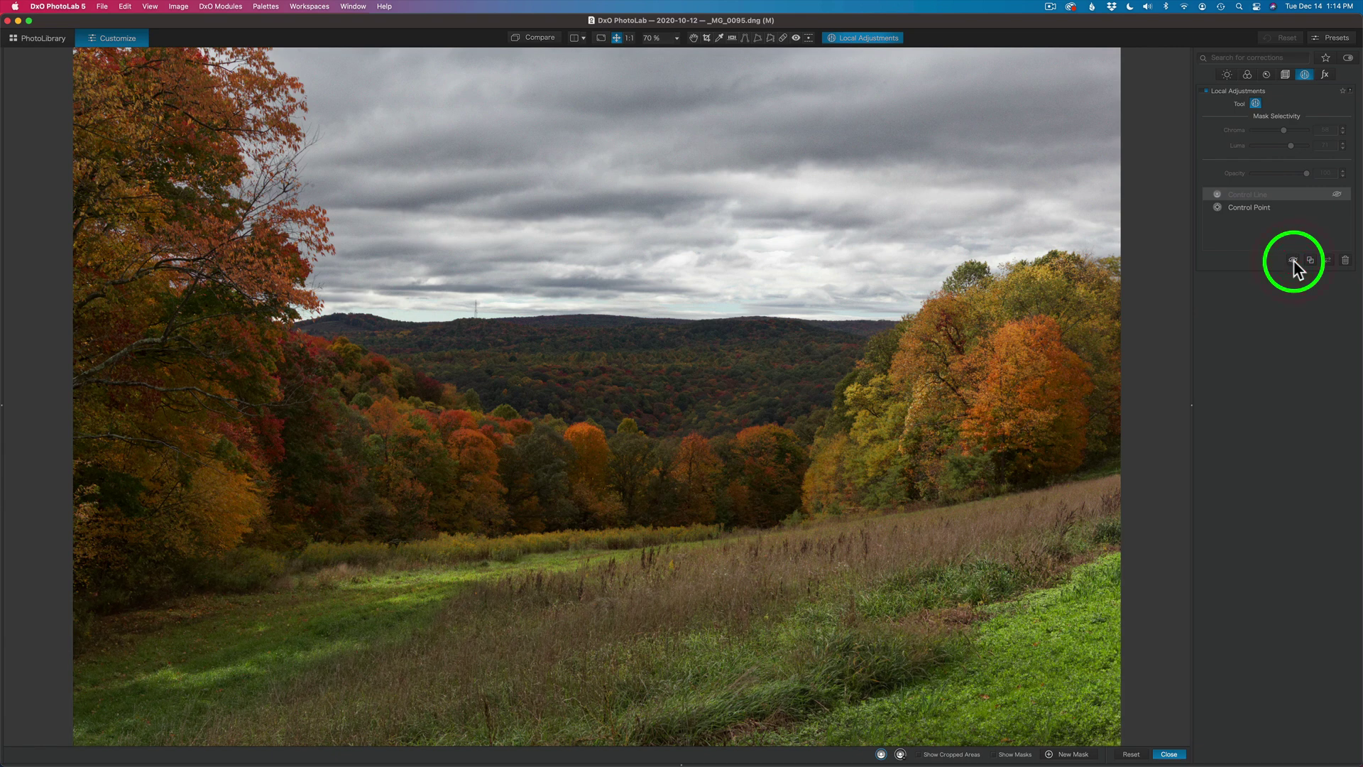
click(1294, 260)
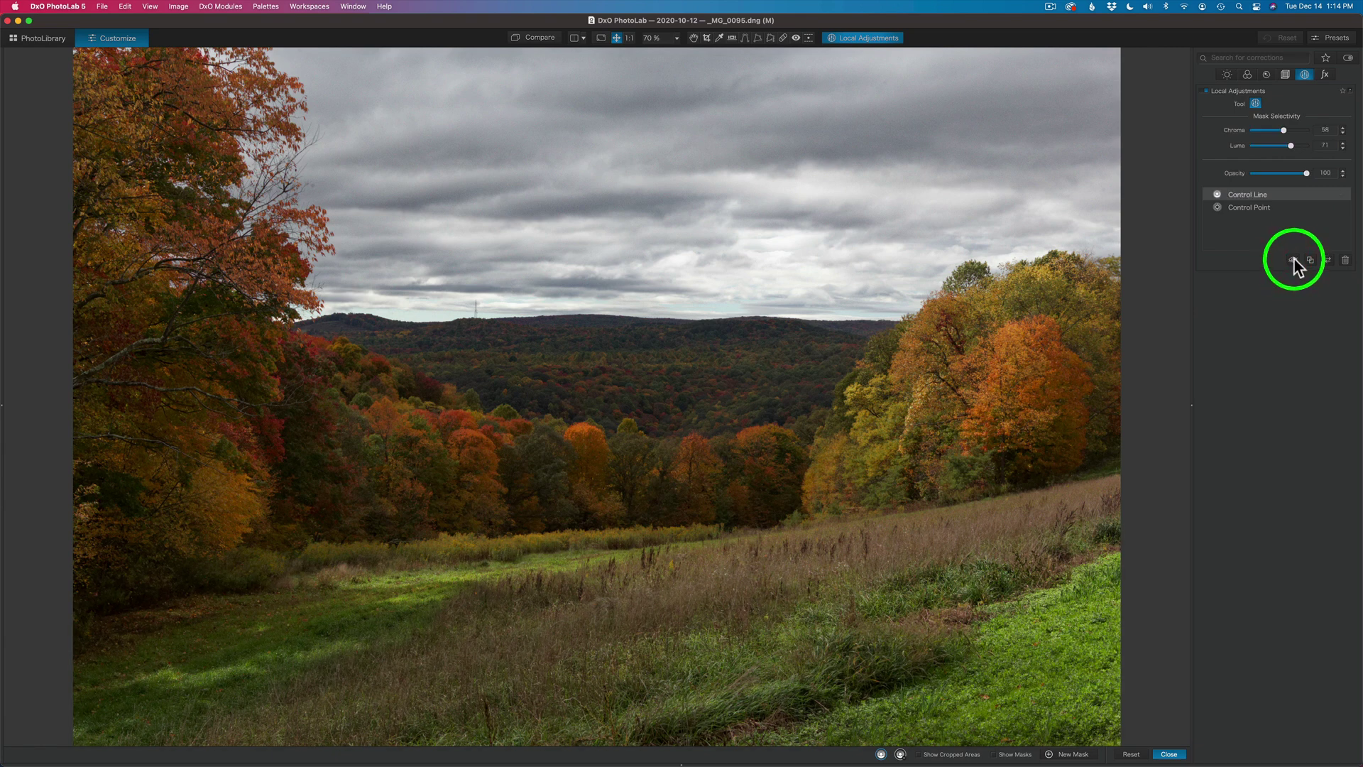
mouse_move(1322, 191)
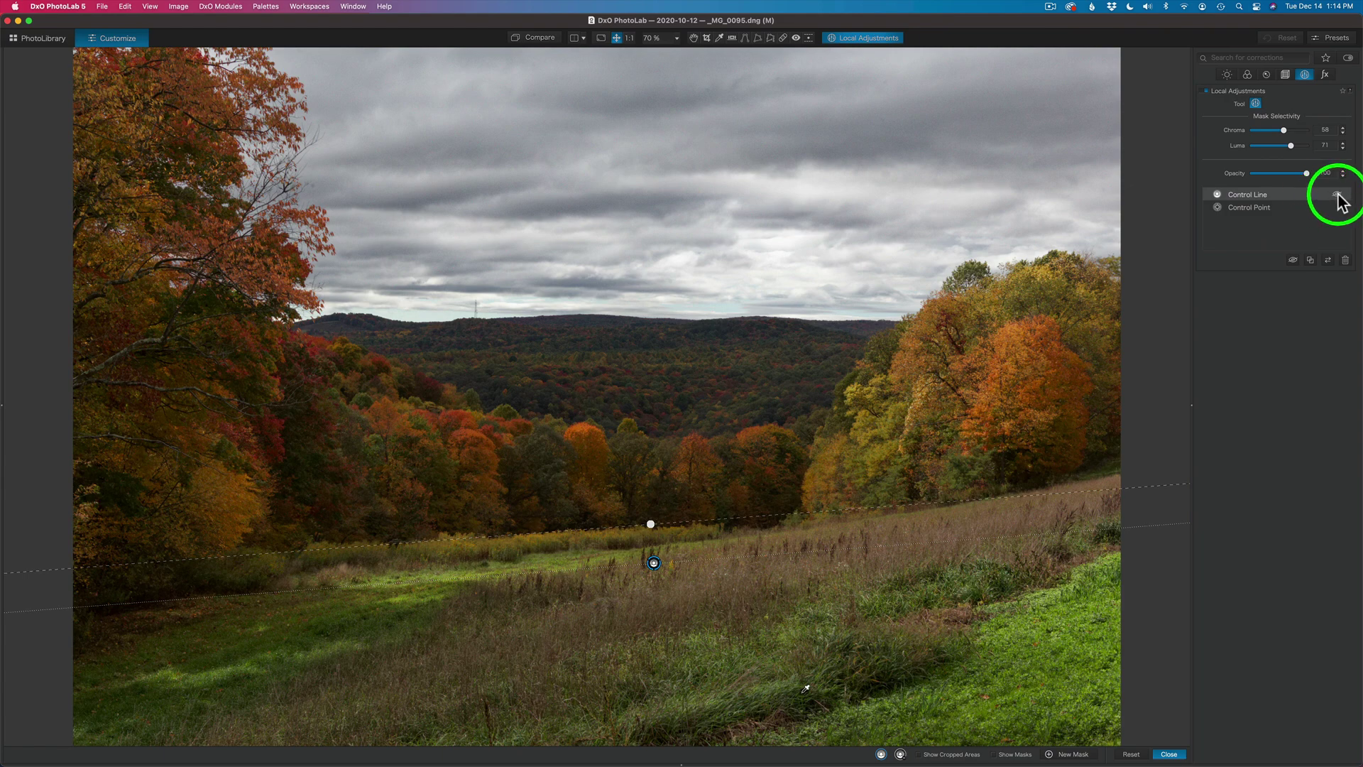
click(1338, 194)
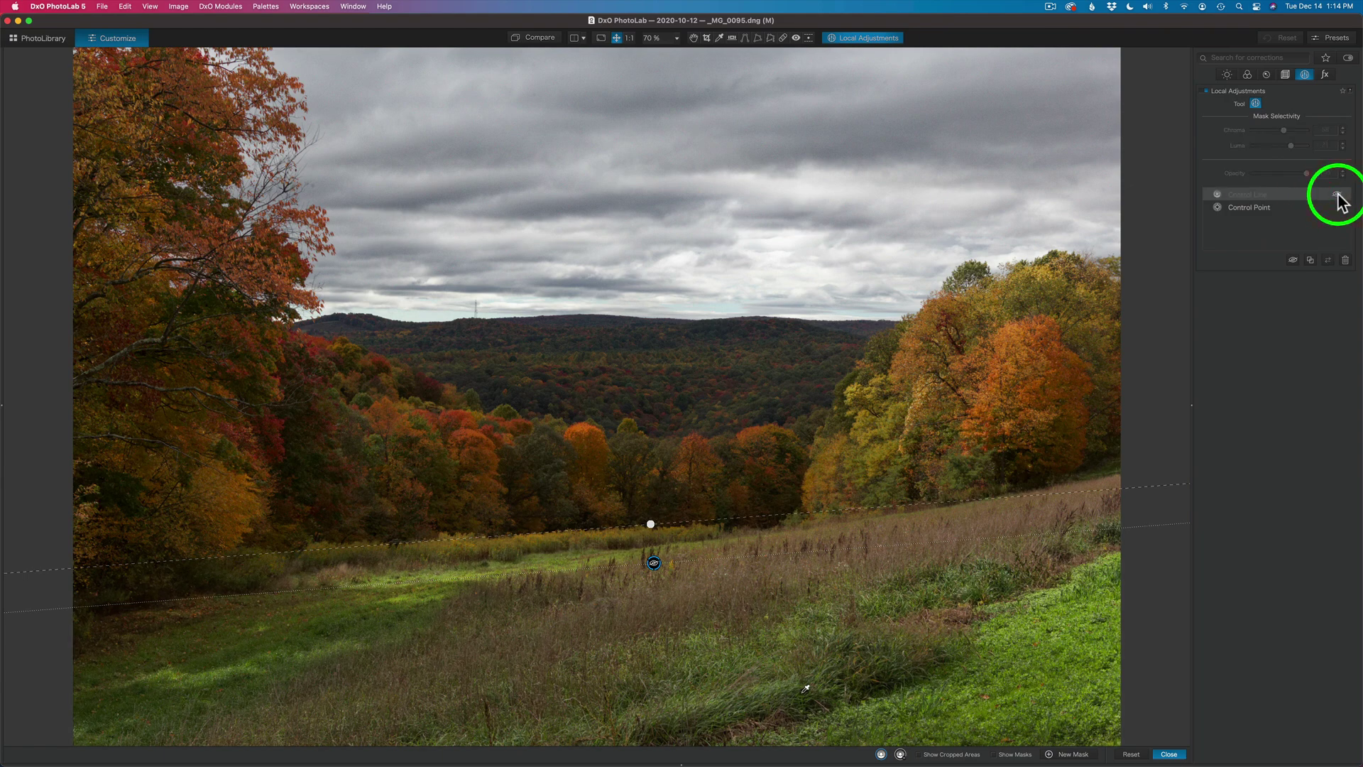
click(1338, 194)
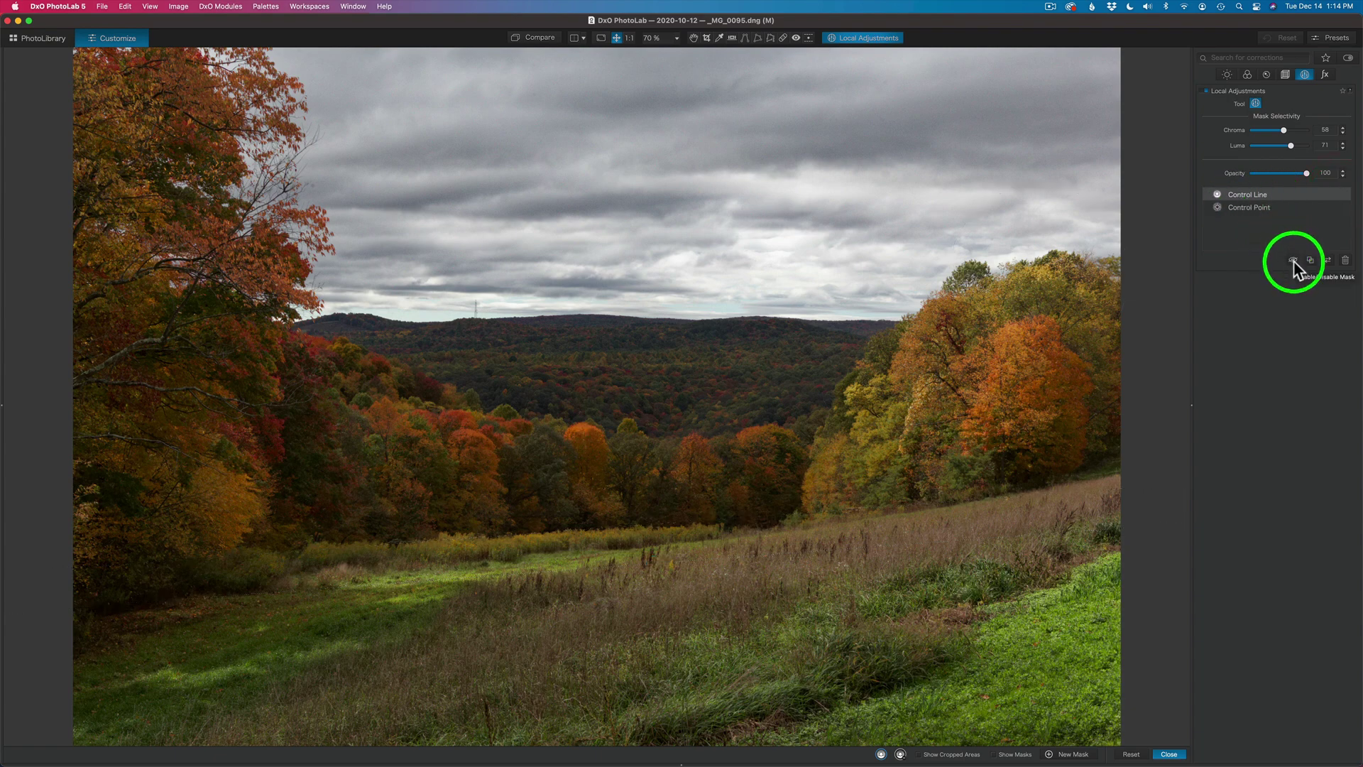
Step: Rename the Control Line mask as Grass
double_click(1250, 195)
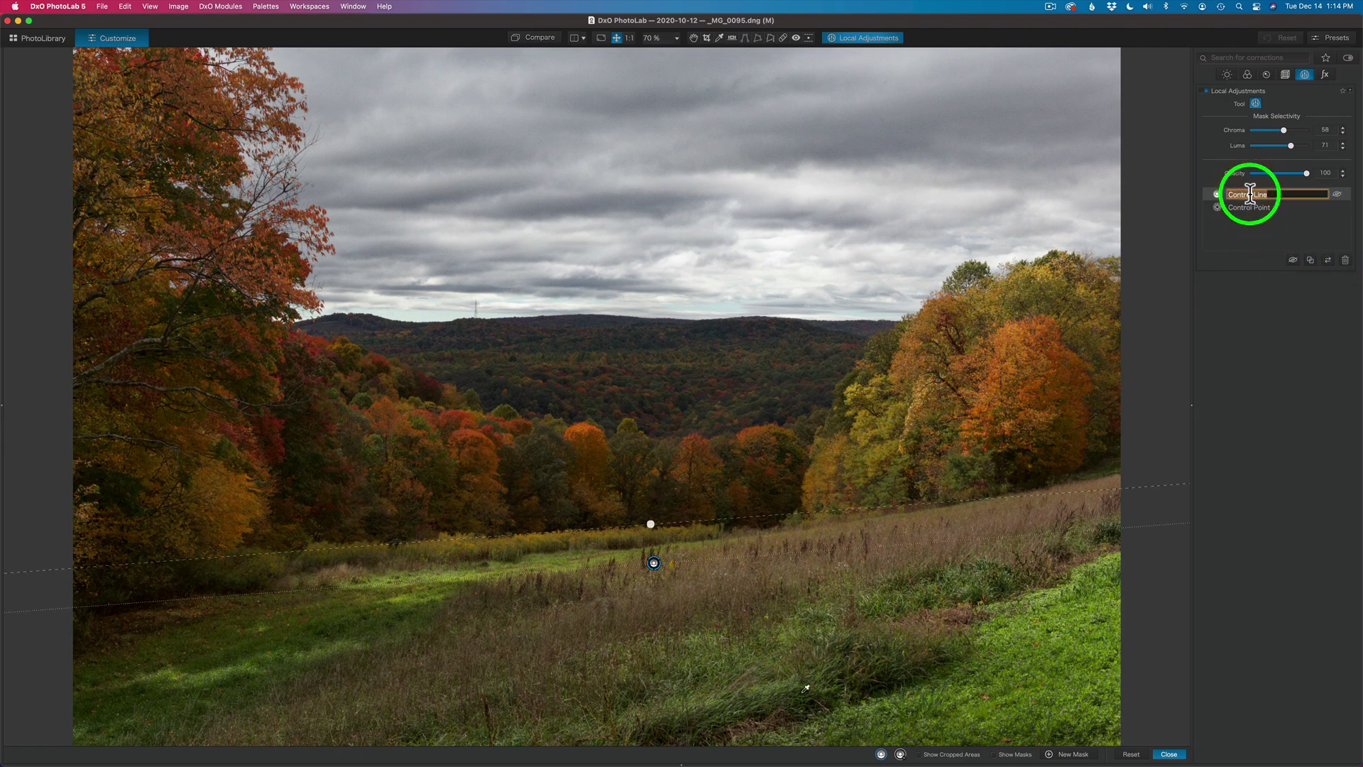
text(Gras)
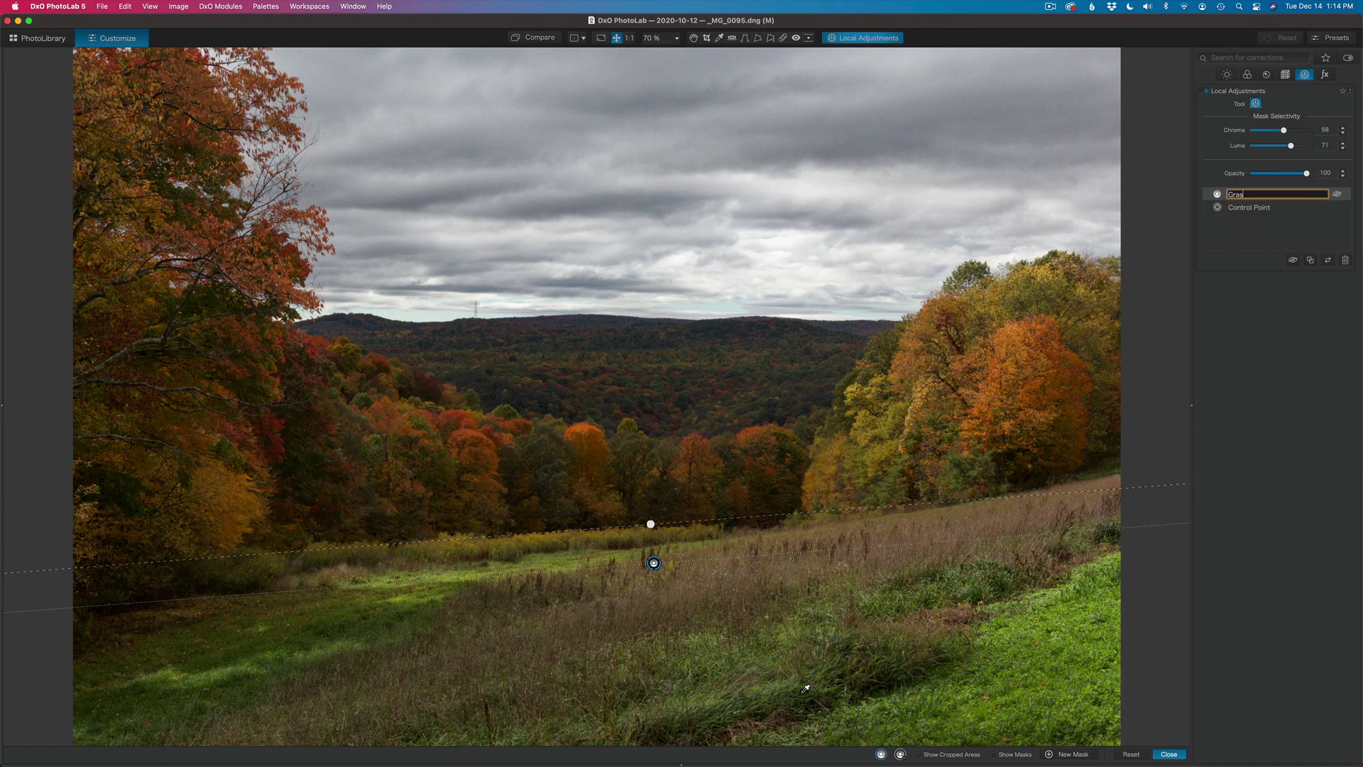
text(s)
key(Return)
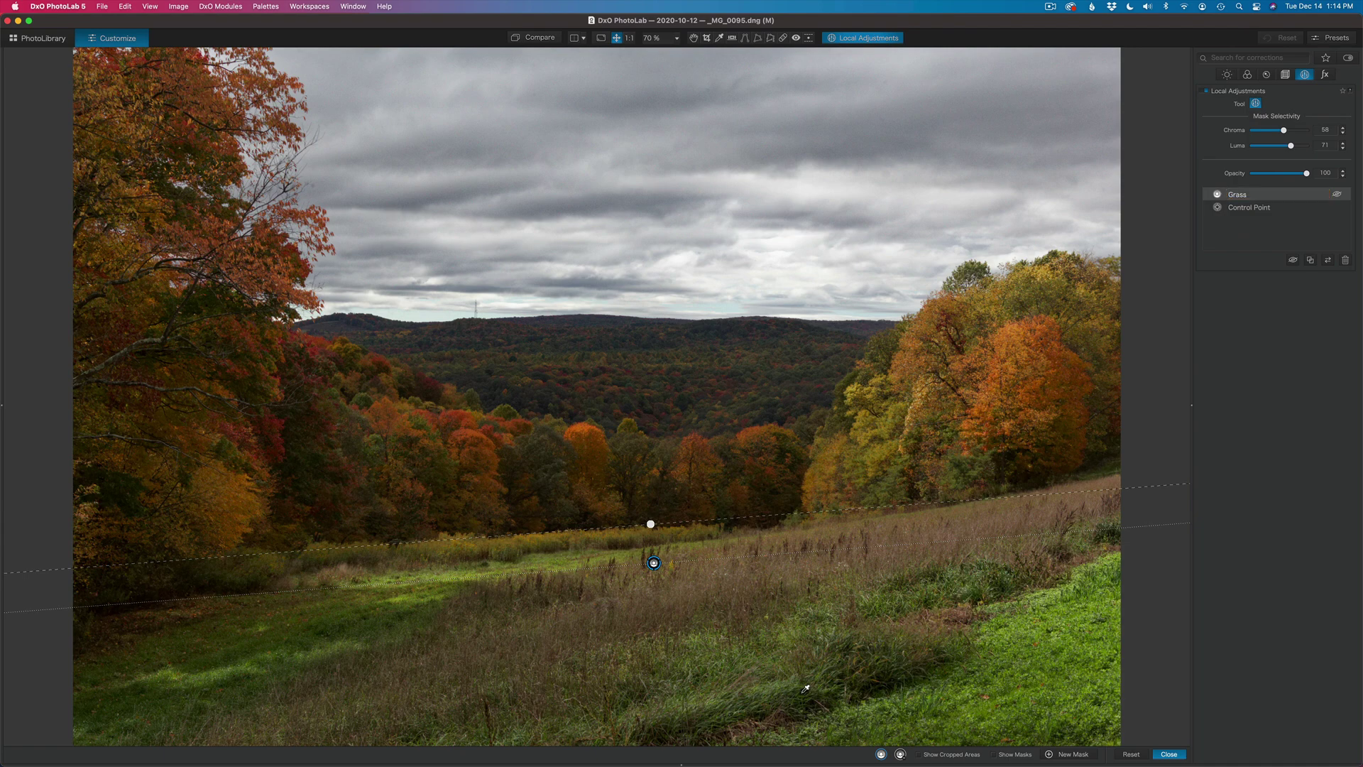
Step: Rename the Control Point mask as Trees and Grass
click(1254, 204)
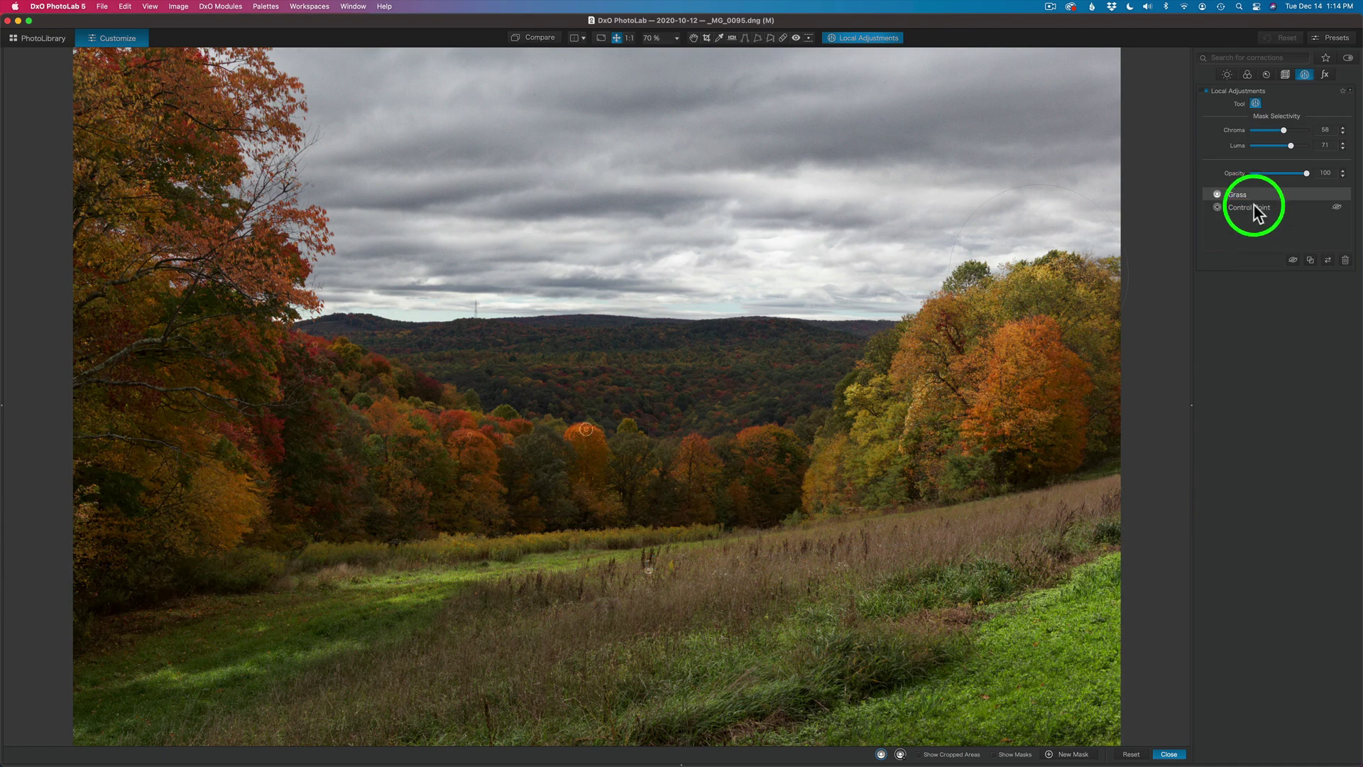
double_click(1254, 206)
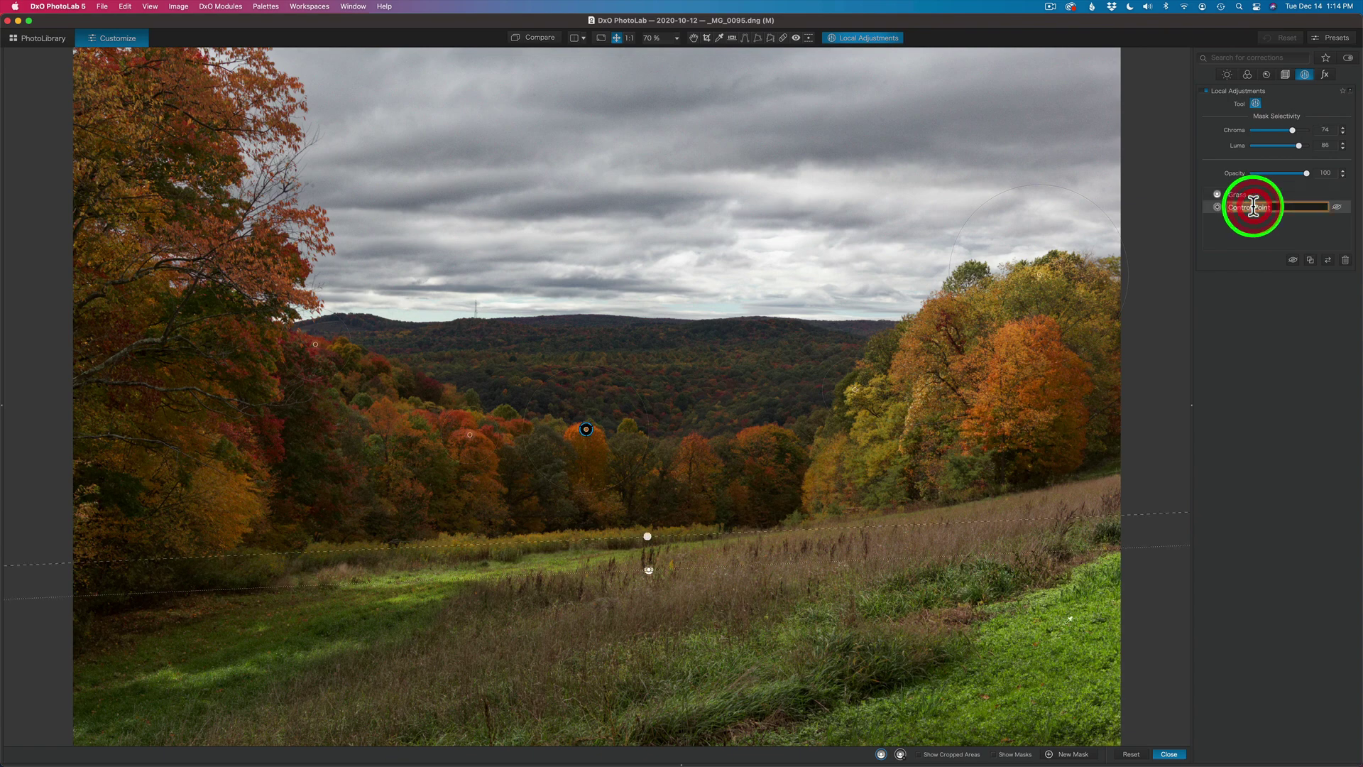
text(Trees and Grass)
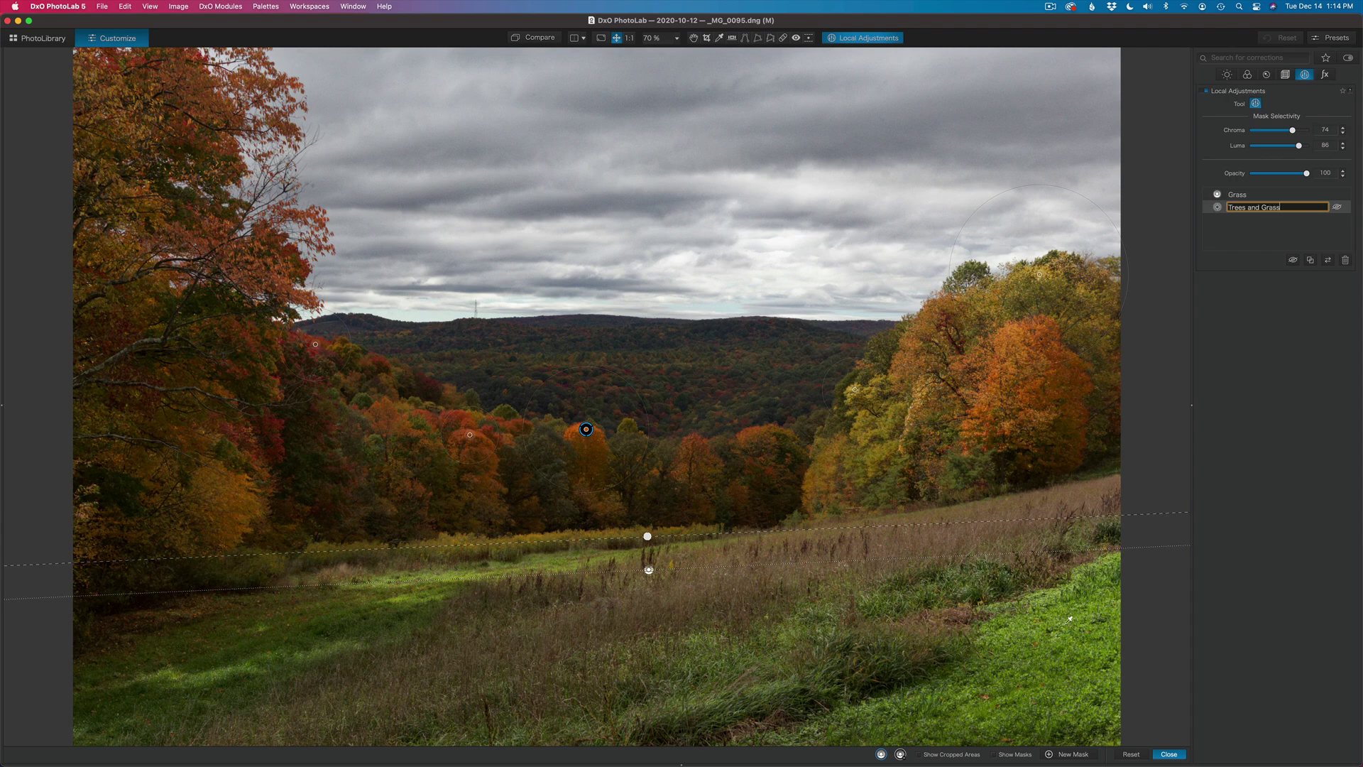
key(Return)
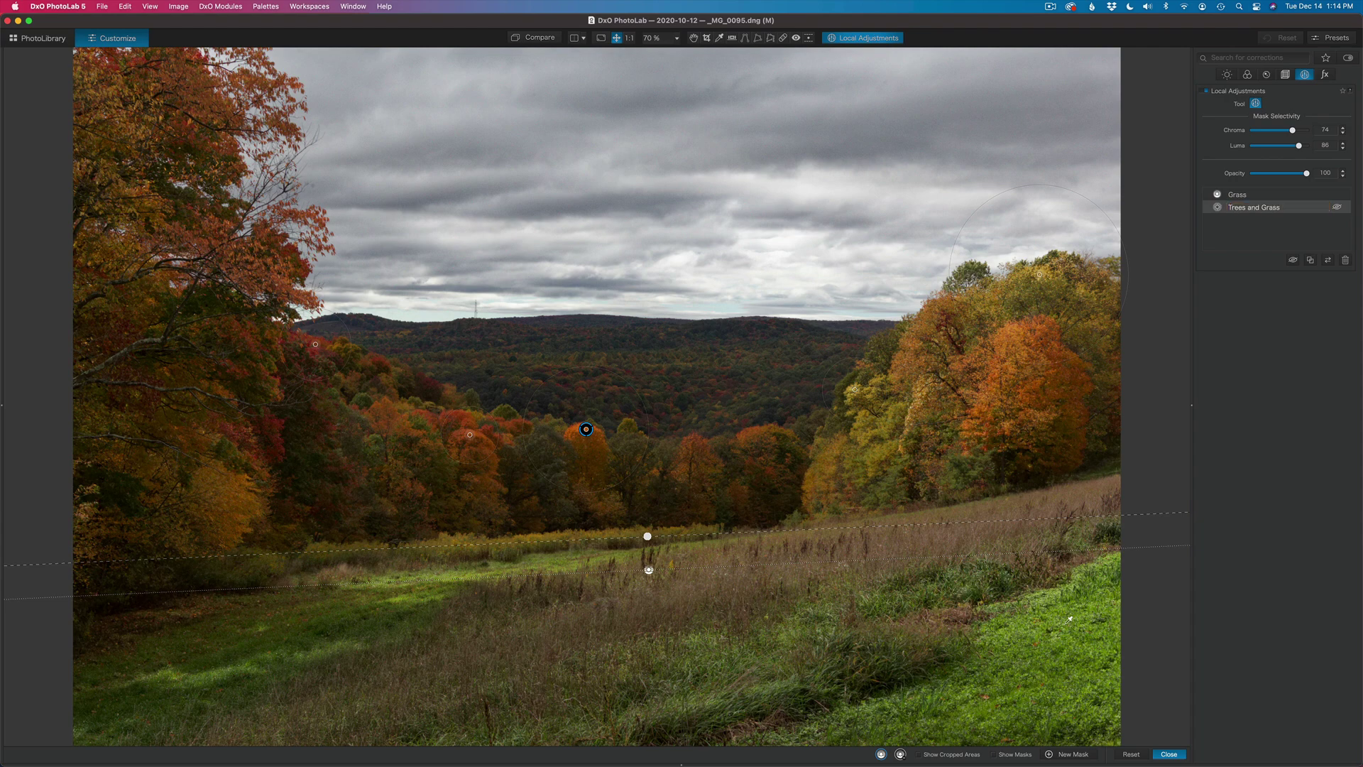
Step: Switch all local adjustments off and on to compare the photo before and after
click(1207, 90)
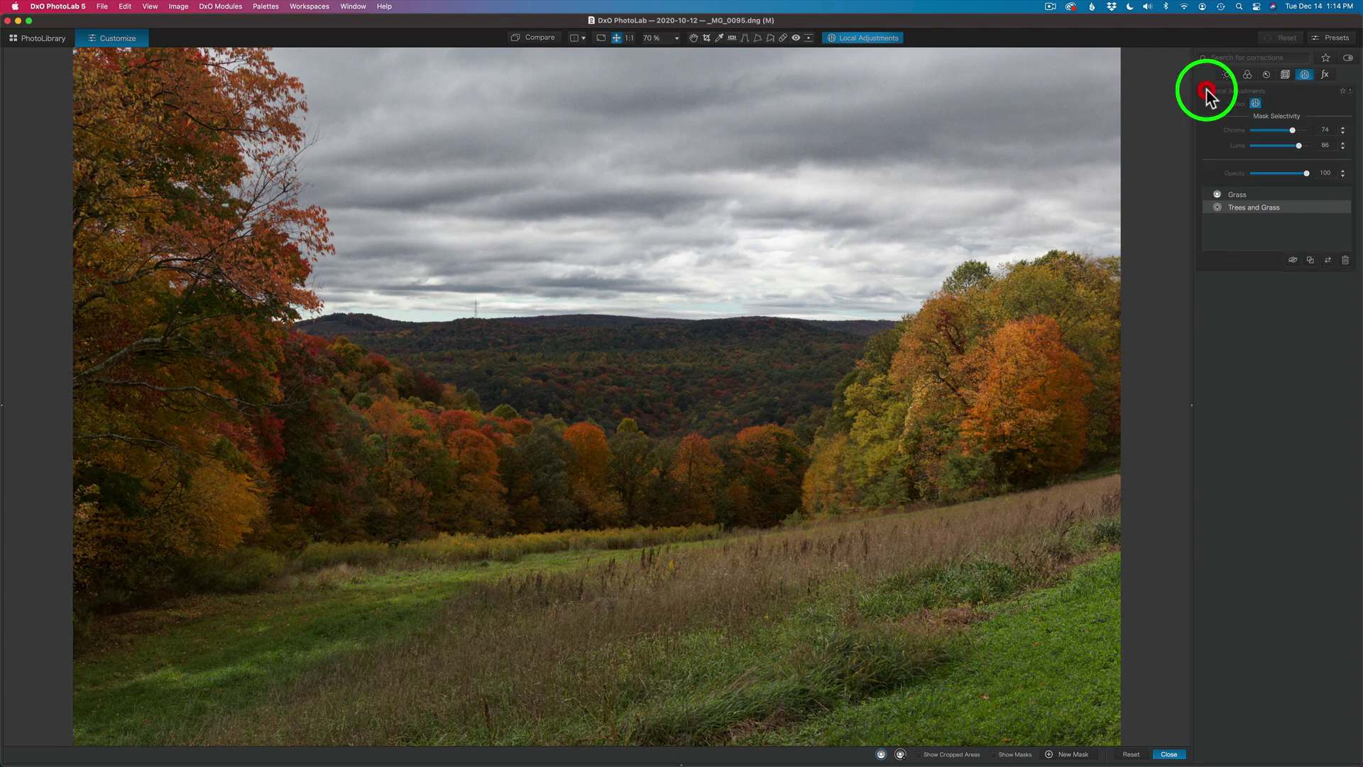
click(1207, 91)
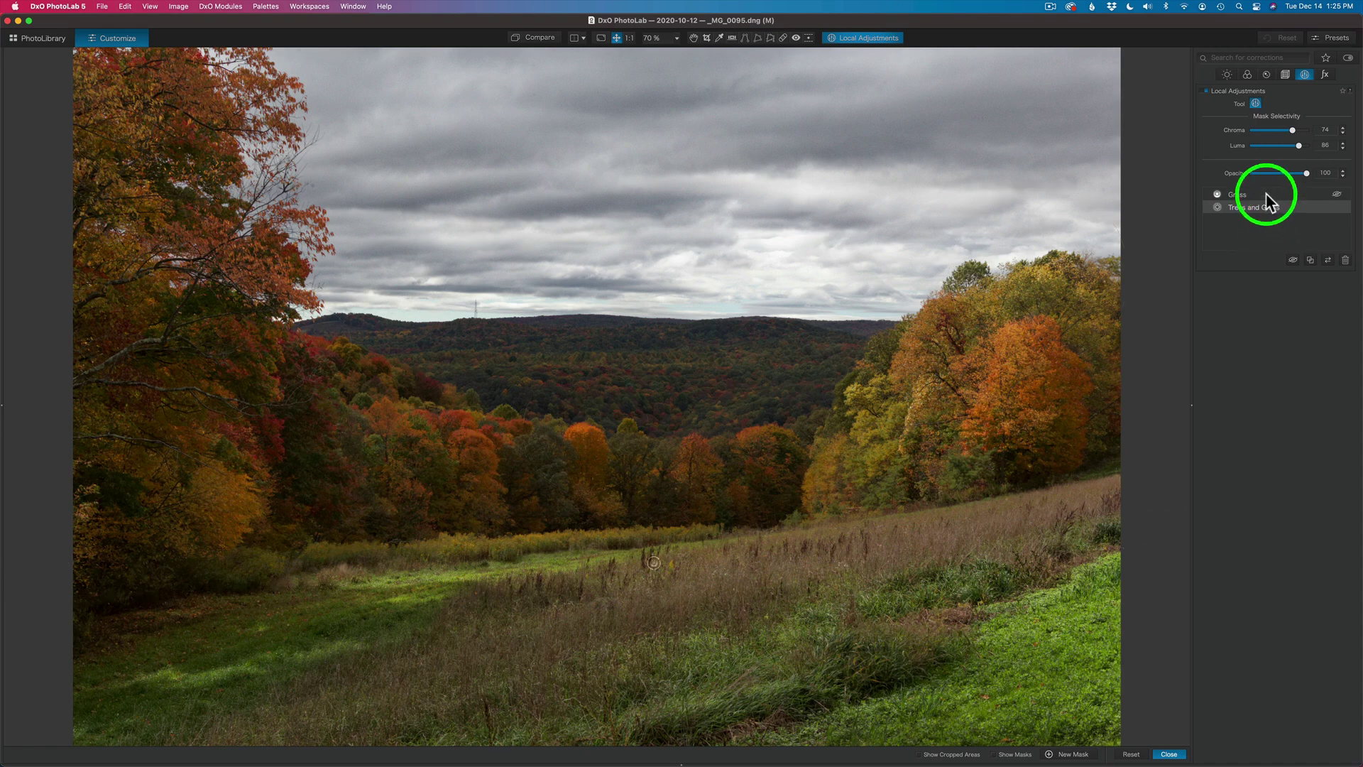
Step: Fade the Grass mask's opacity to 0 and bring it back up to 100 to preview the strength of its effect
click(1265, 194)
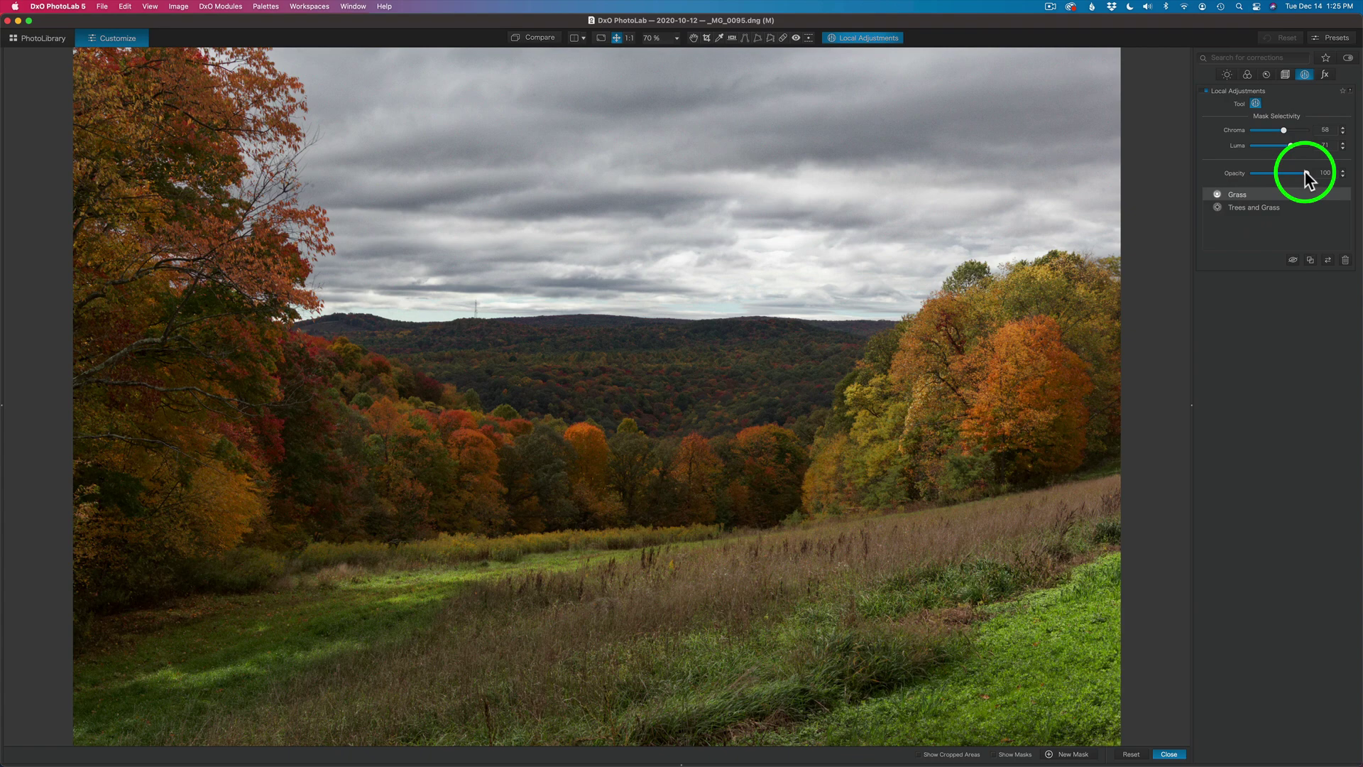
drag(1307, 172, 1217, 172)
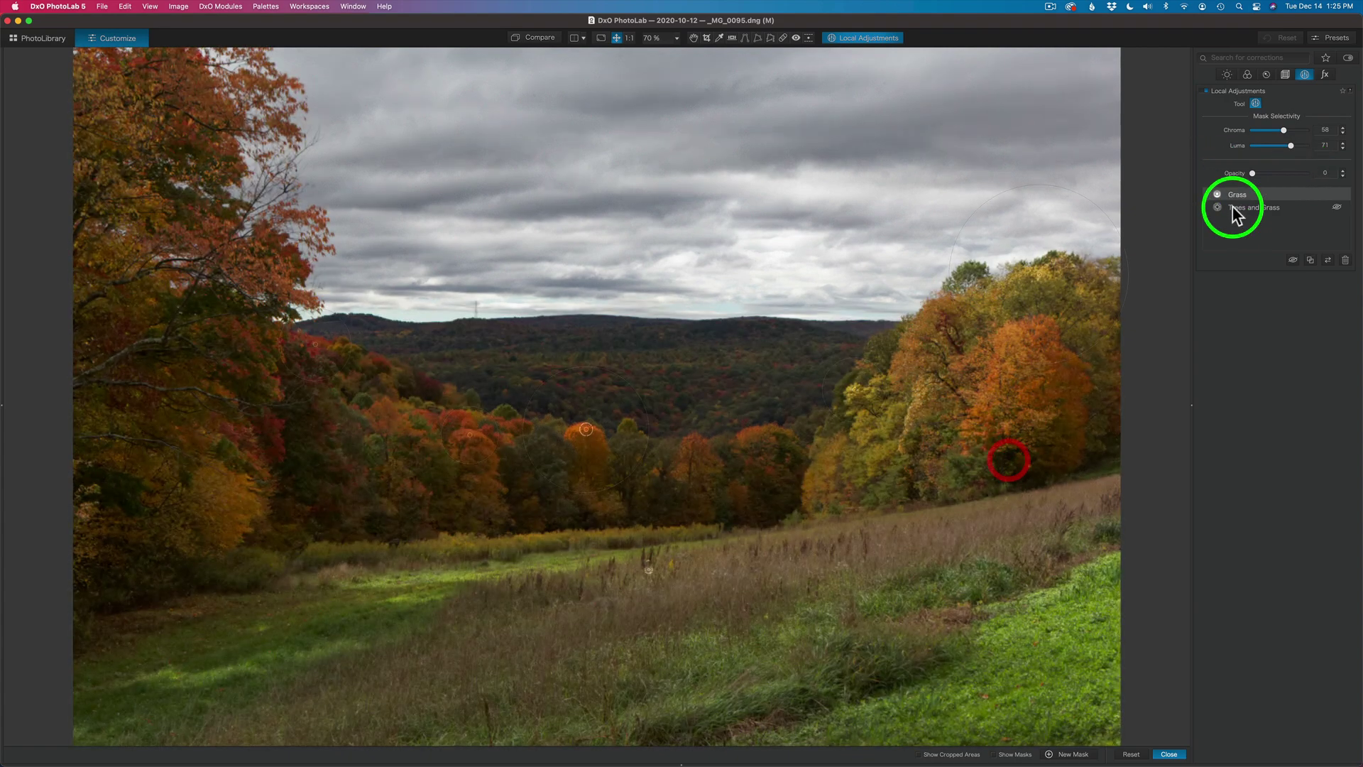
mouse_move(837, 624)
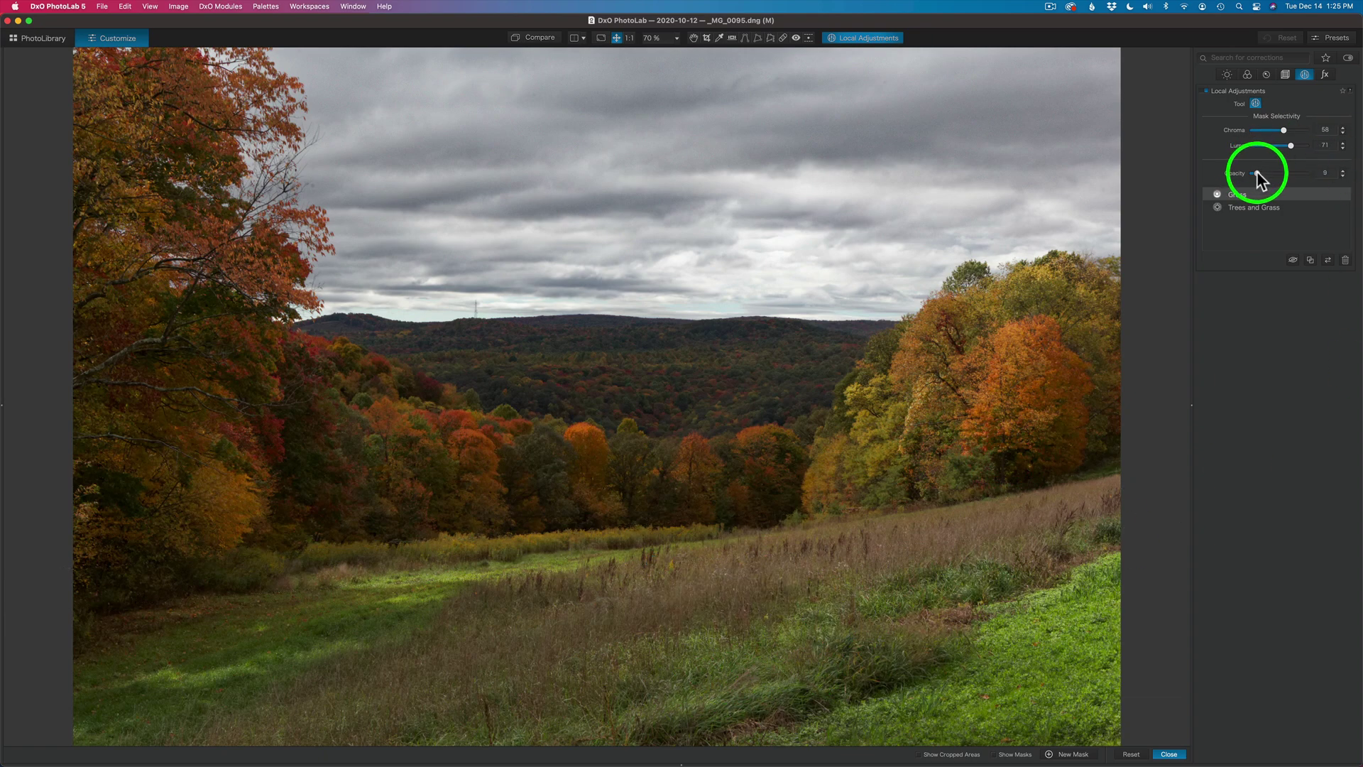
drag(1258, 176, 1283, 176)
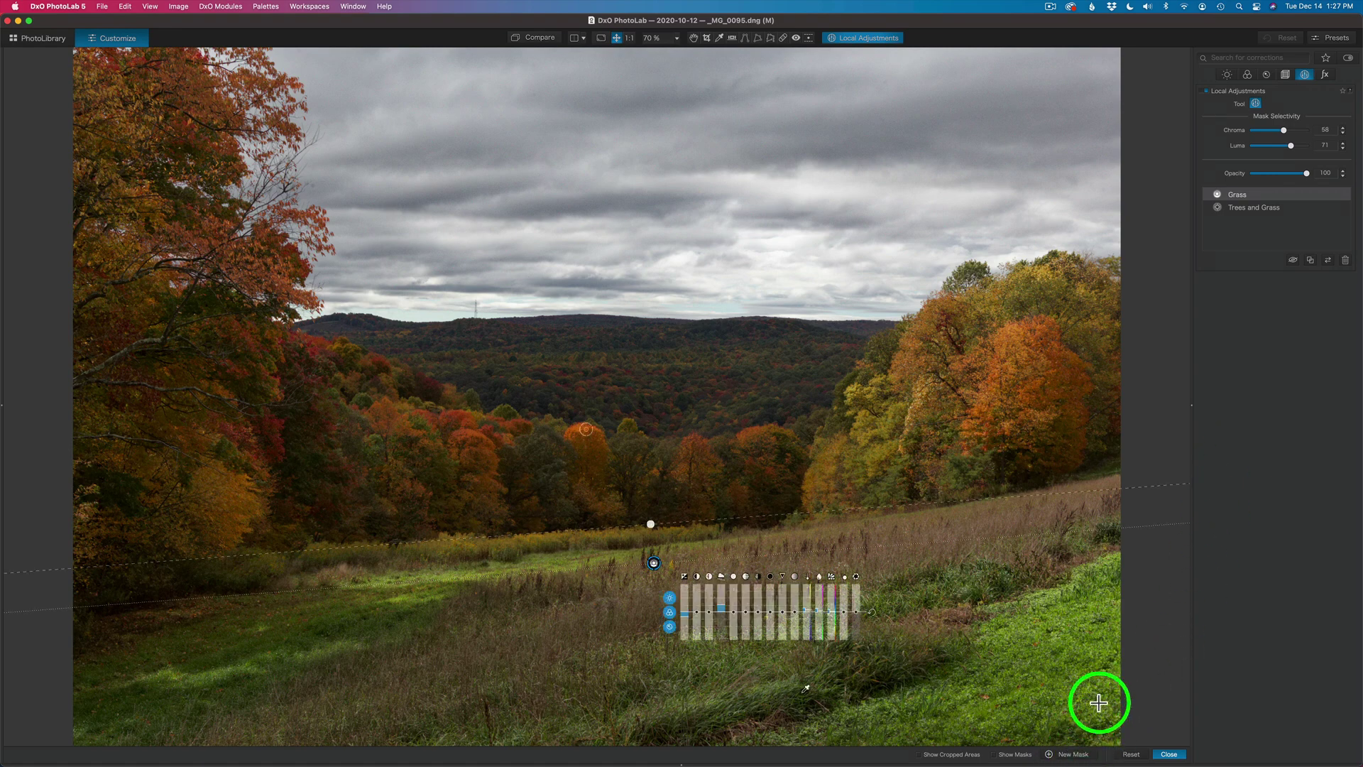
Step: Add a control point to the Trees and Grass mask on the yellow-orange tree at the lower left, and shrink its radius around the foliage
click(1249, 209)
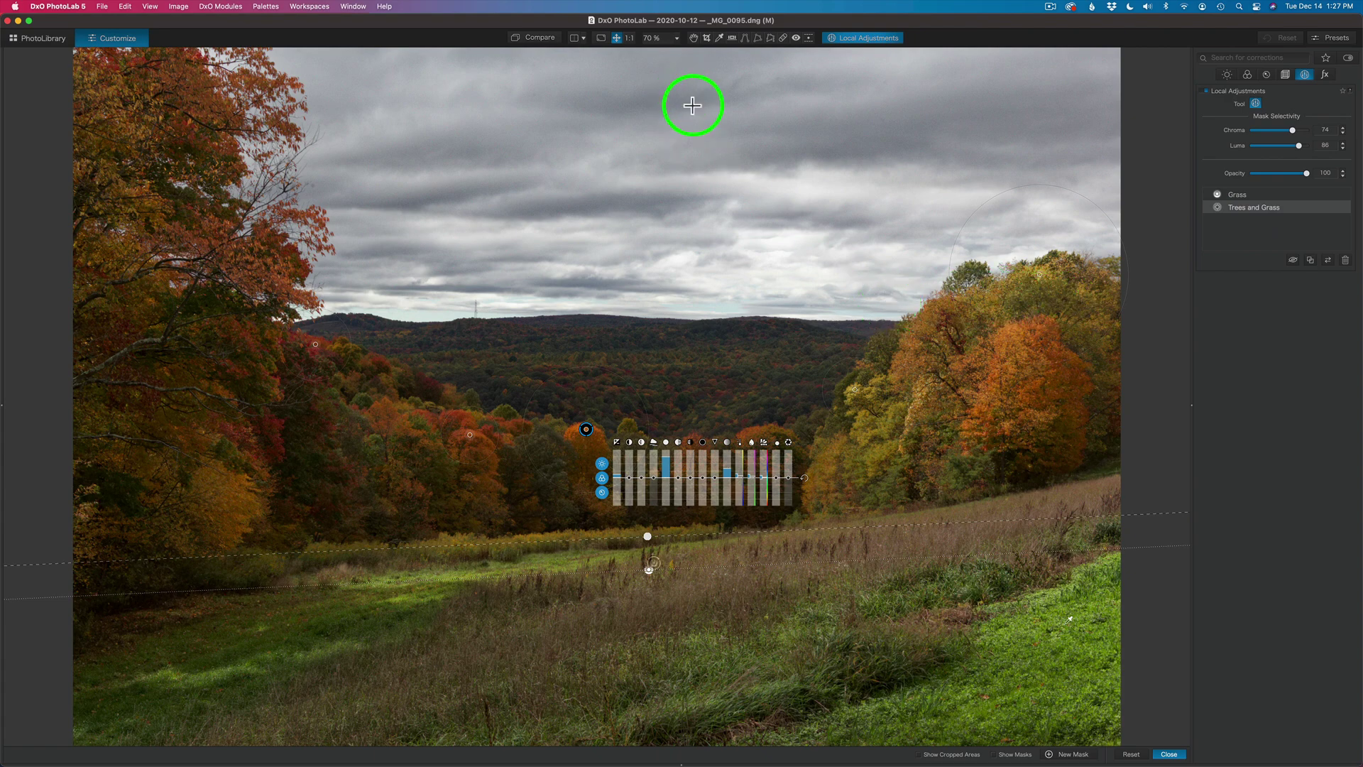
right_click(731, 144)
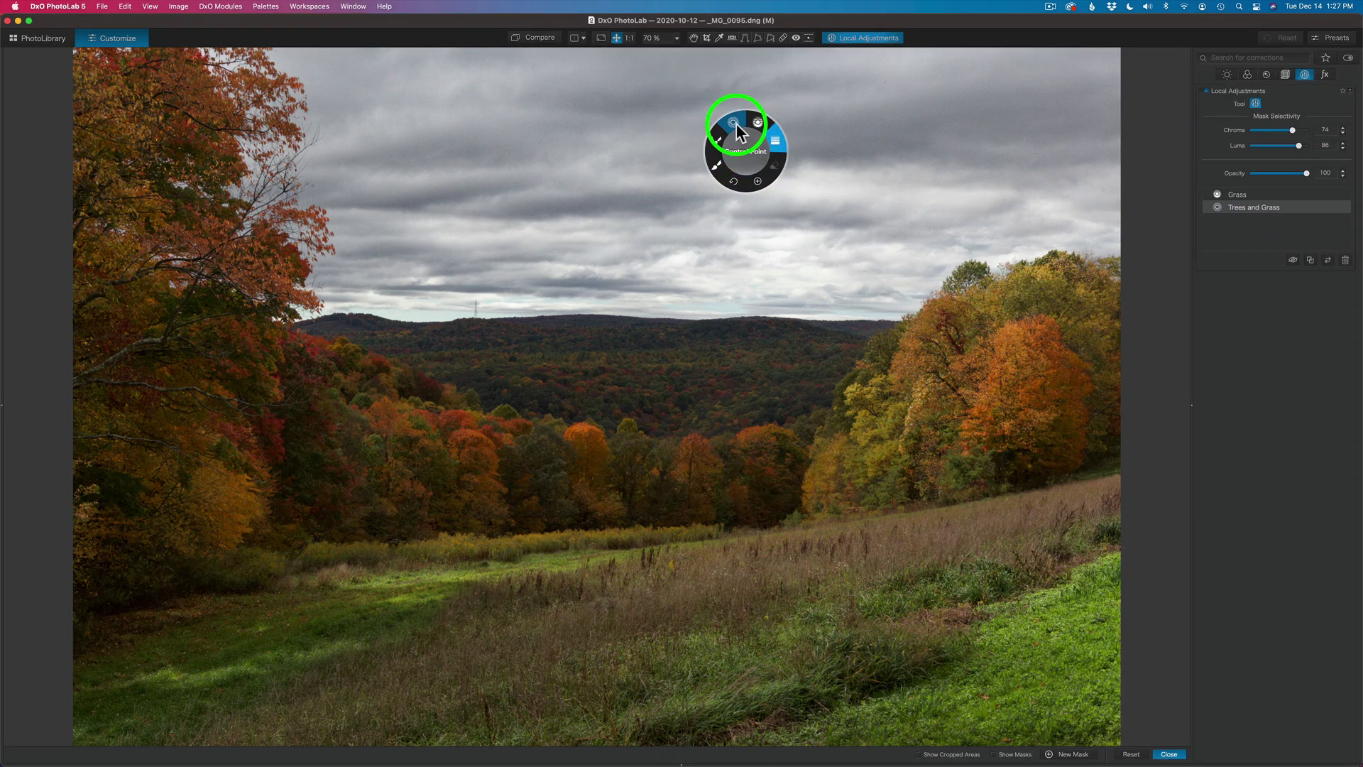
click(739, 131)
click(731, 127)
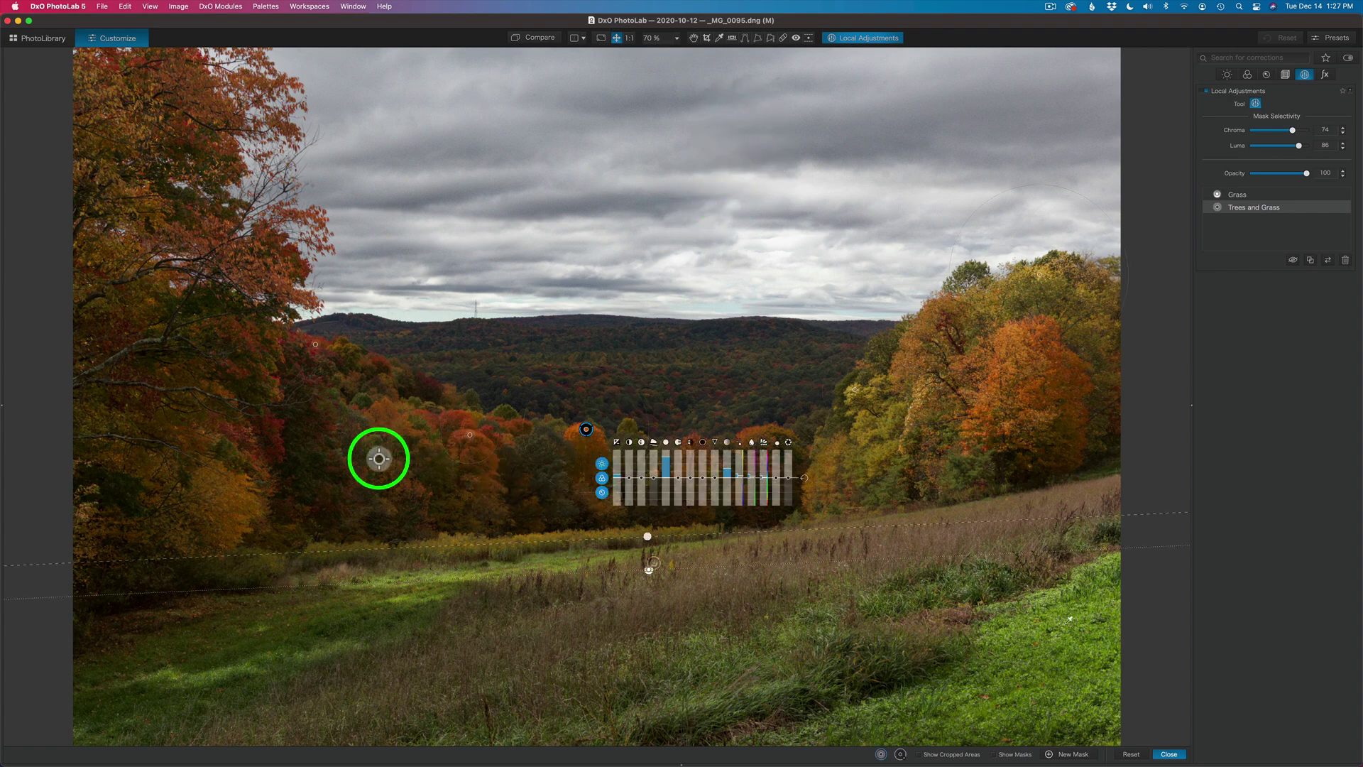
click(226, 495)
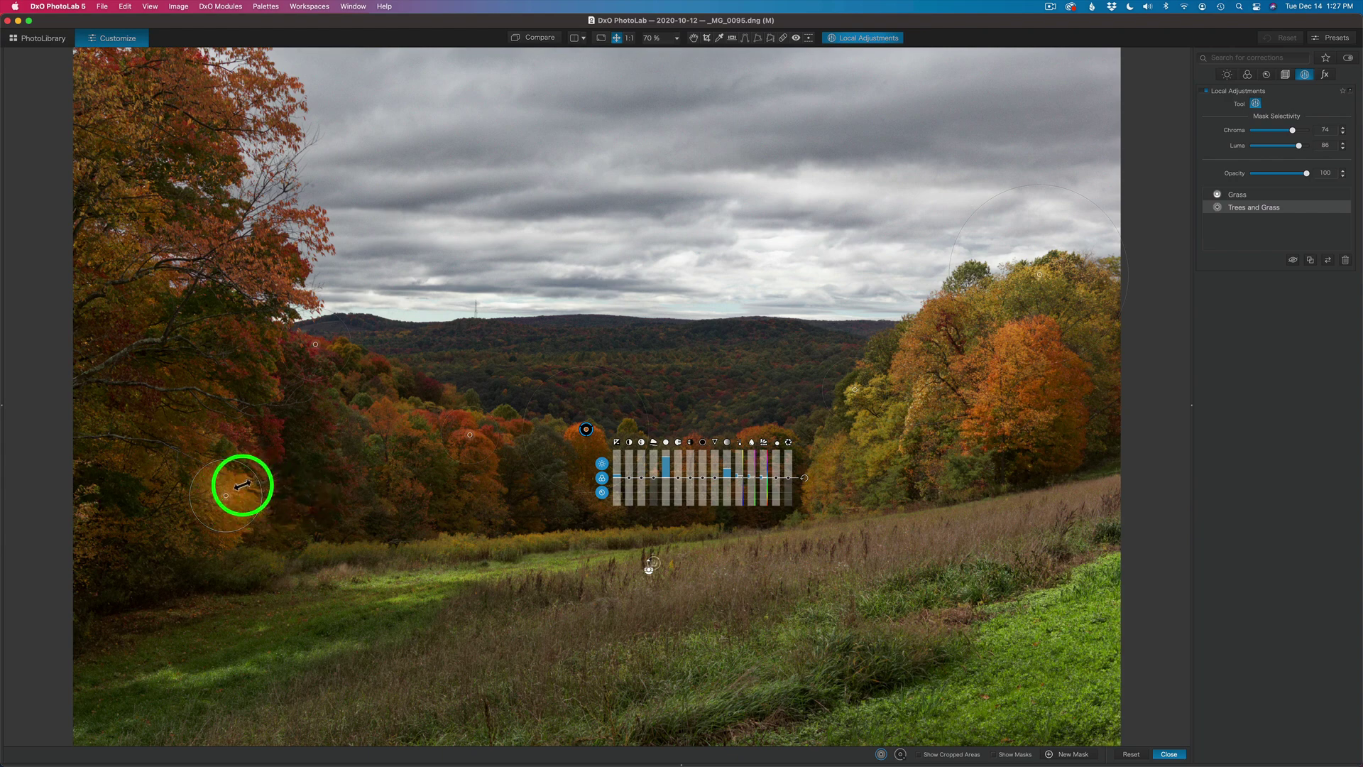
drag(241, 483, 245, 485)
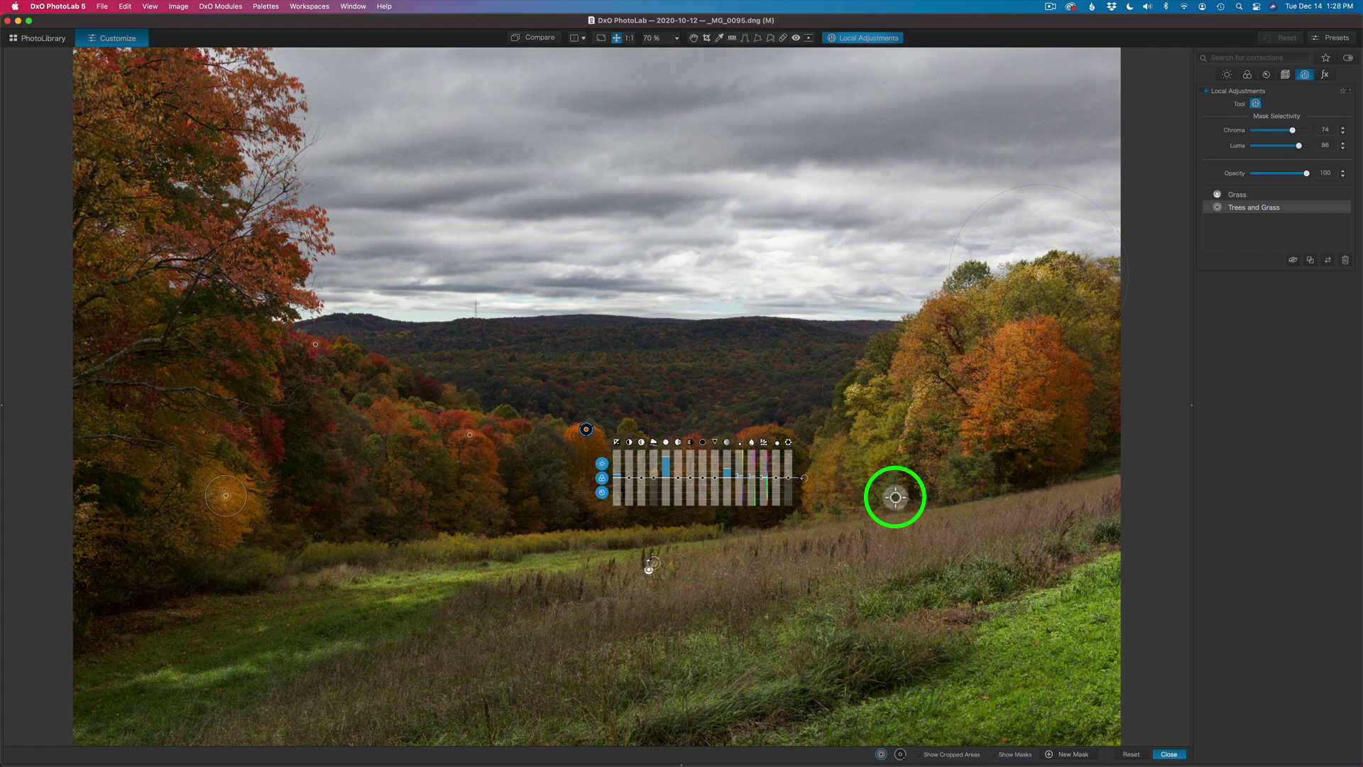
Step: Add a new Graduated Filter mask over the cloudy sky, fading from the upper clouds down to just above the horizon
click(1053, 757)
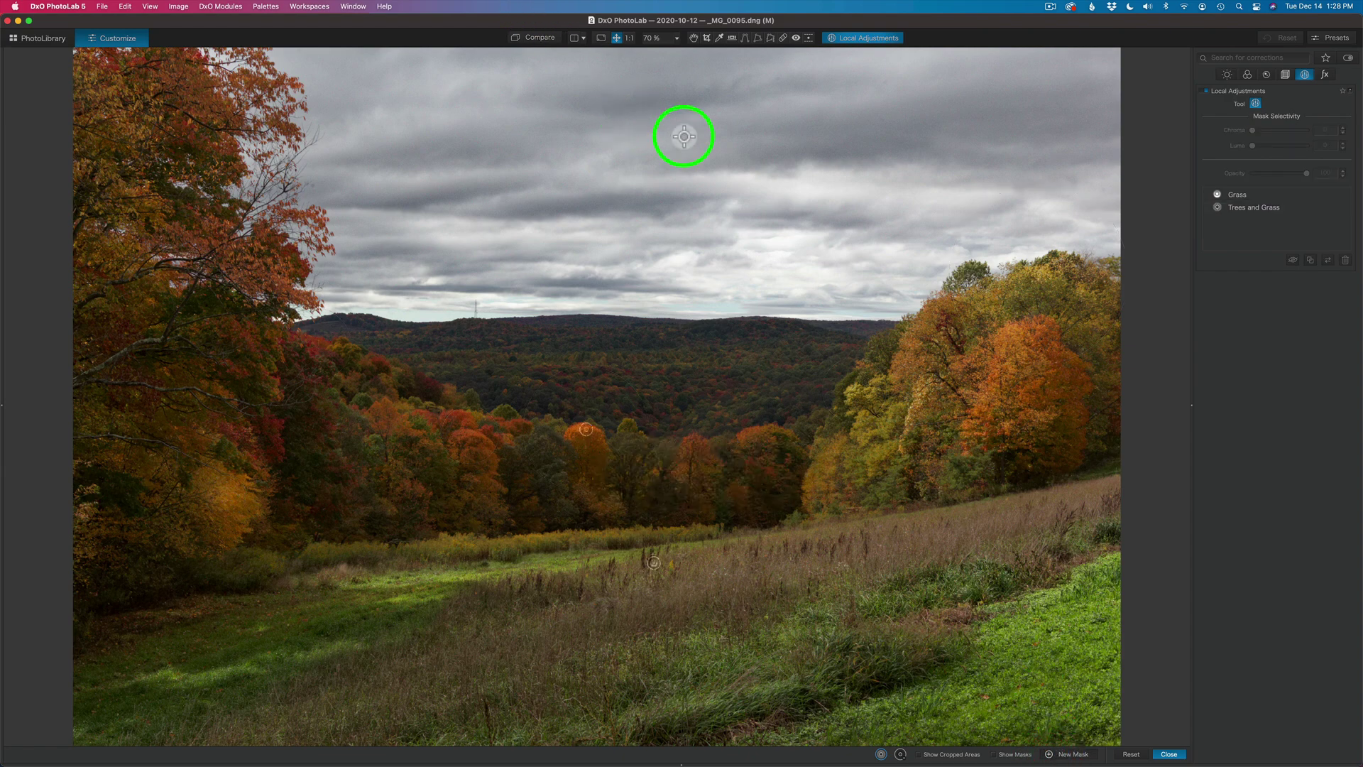
click(707, 141)
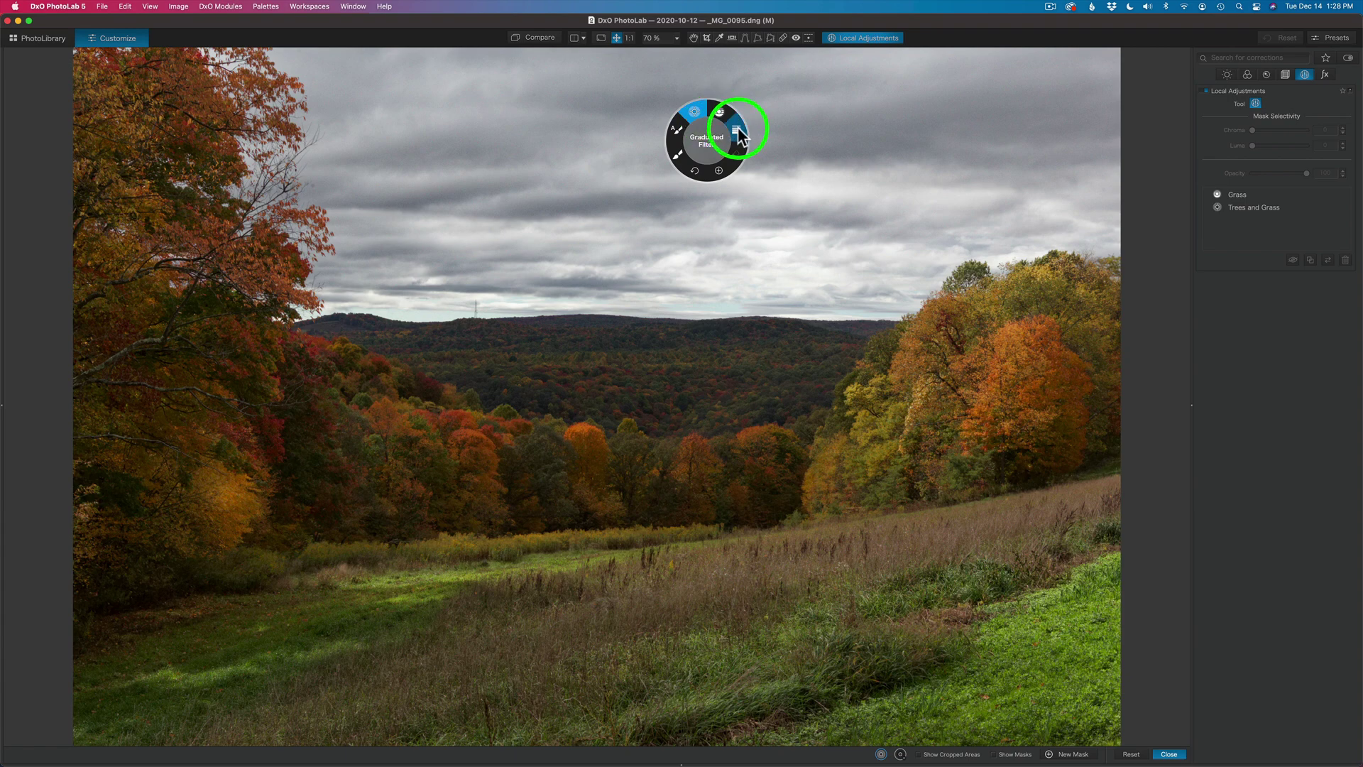
click(738, 132)
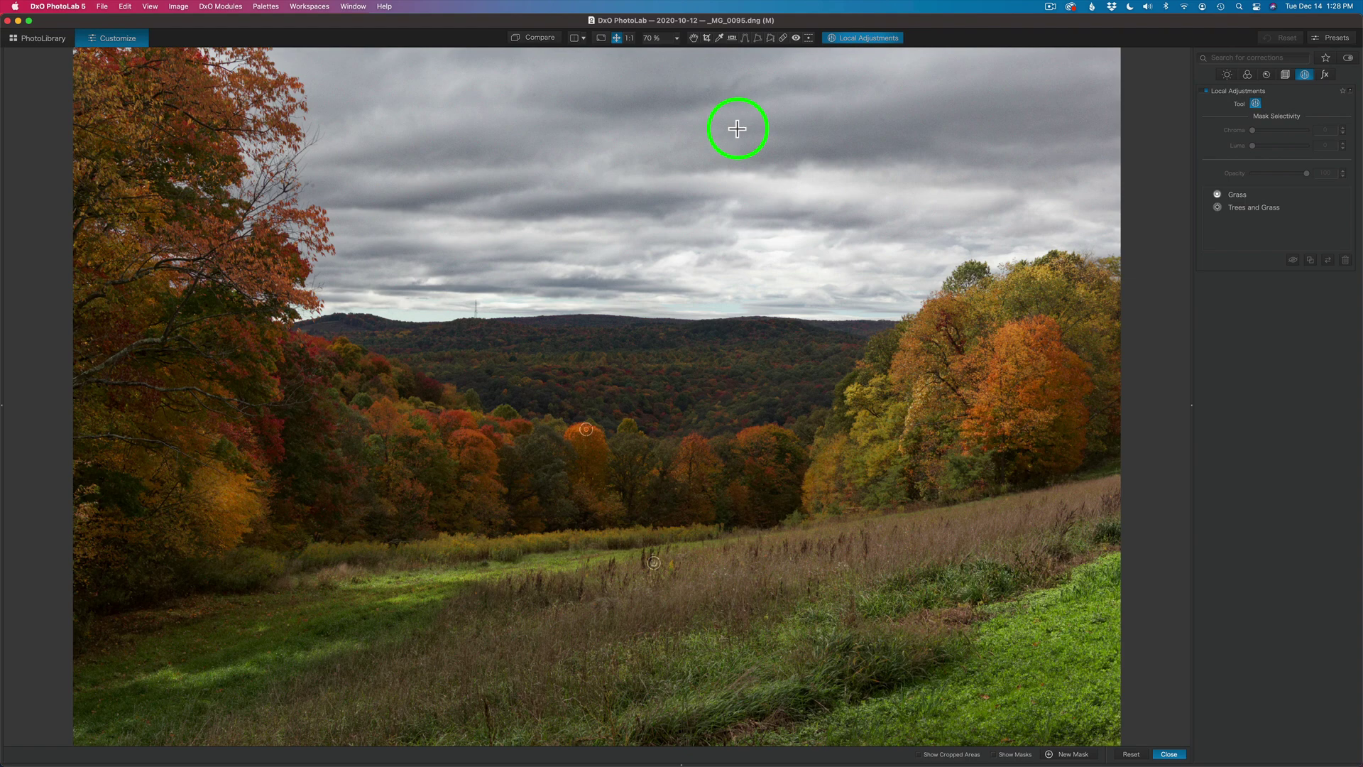
drag(675, 155, 707, 207)
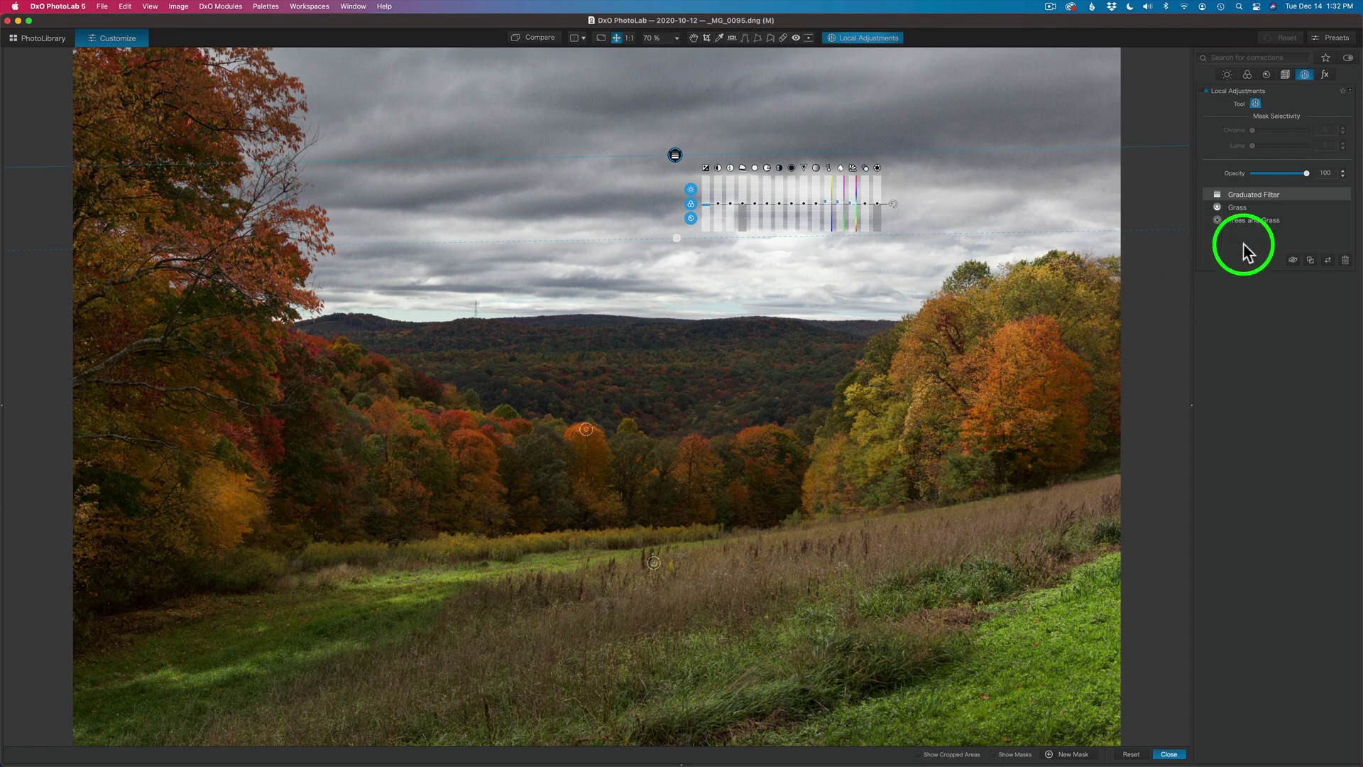
Step: Select the Trees and Grass mask to review its control points and finish the Local Adjustments session
click(1264, 221)
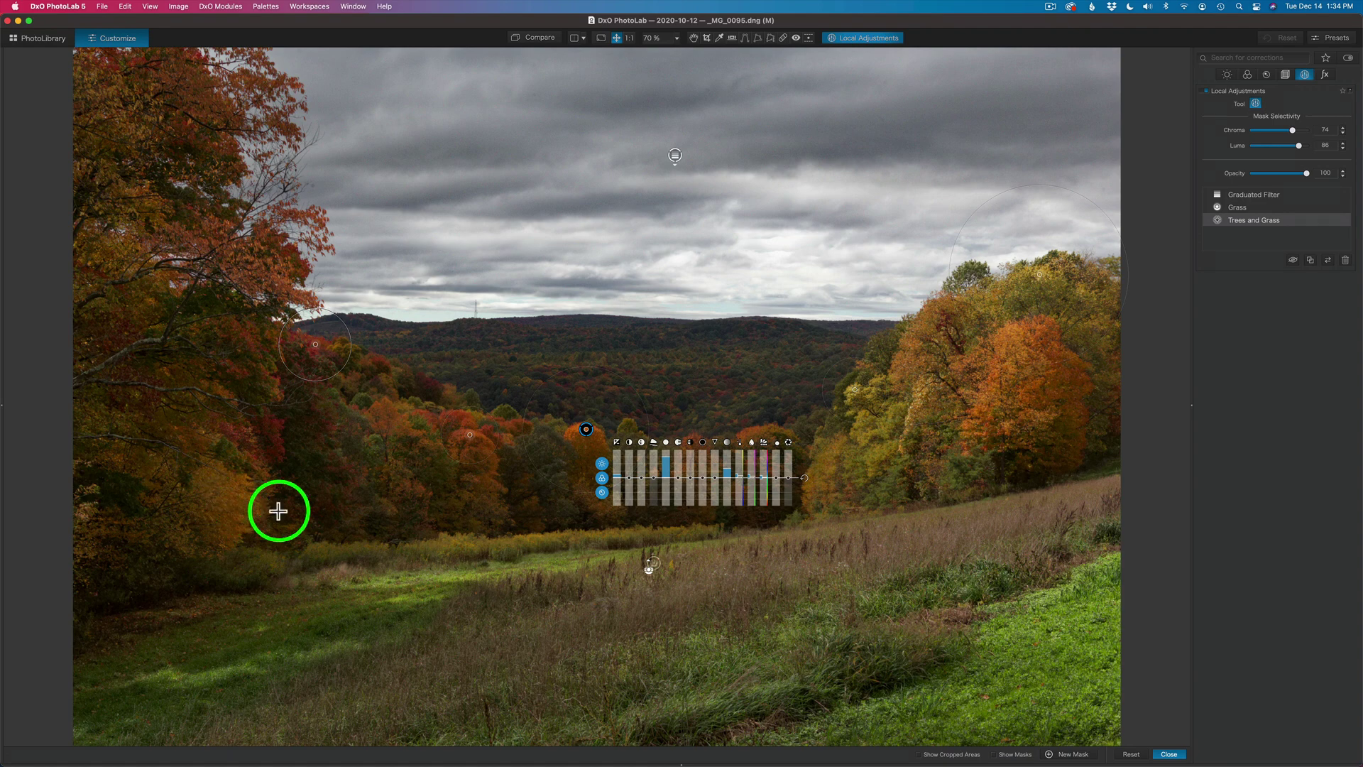
click(1170, 755)
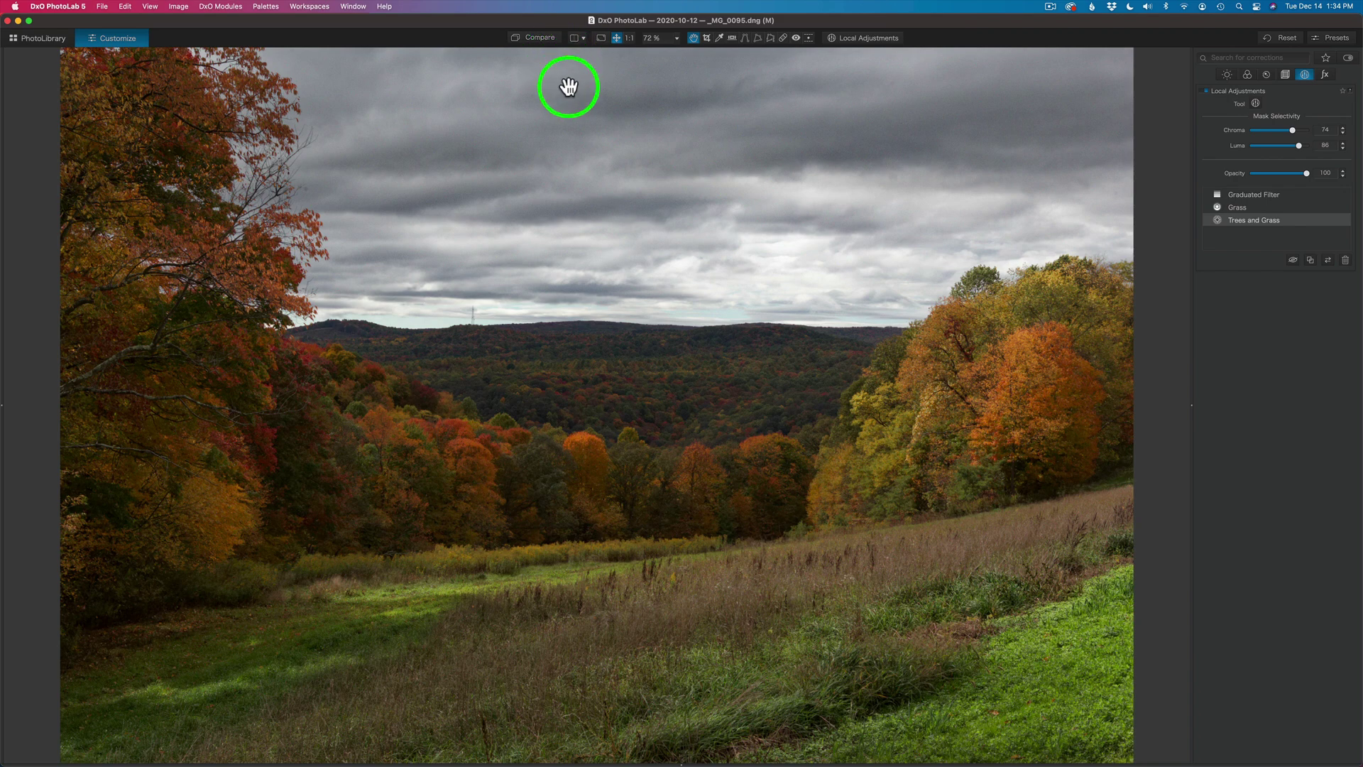
Step: Compare the edited landscape with the original photo and return to the corrected view
click(542, 38)
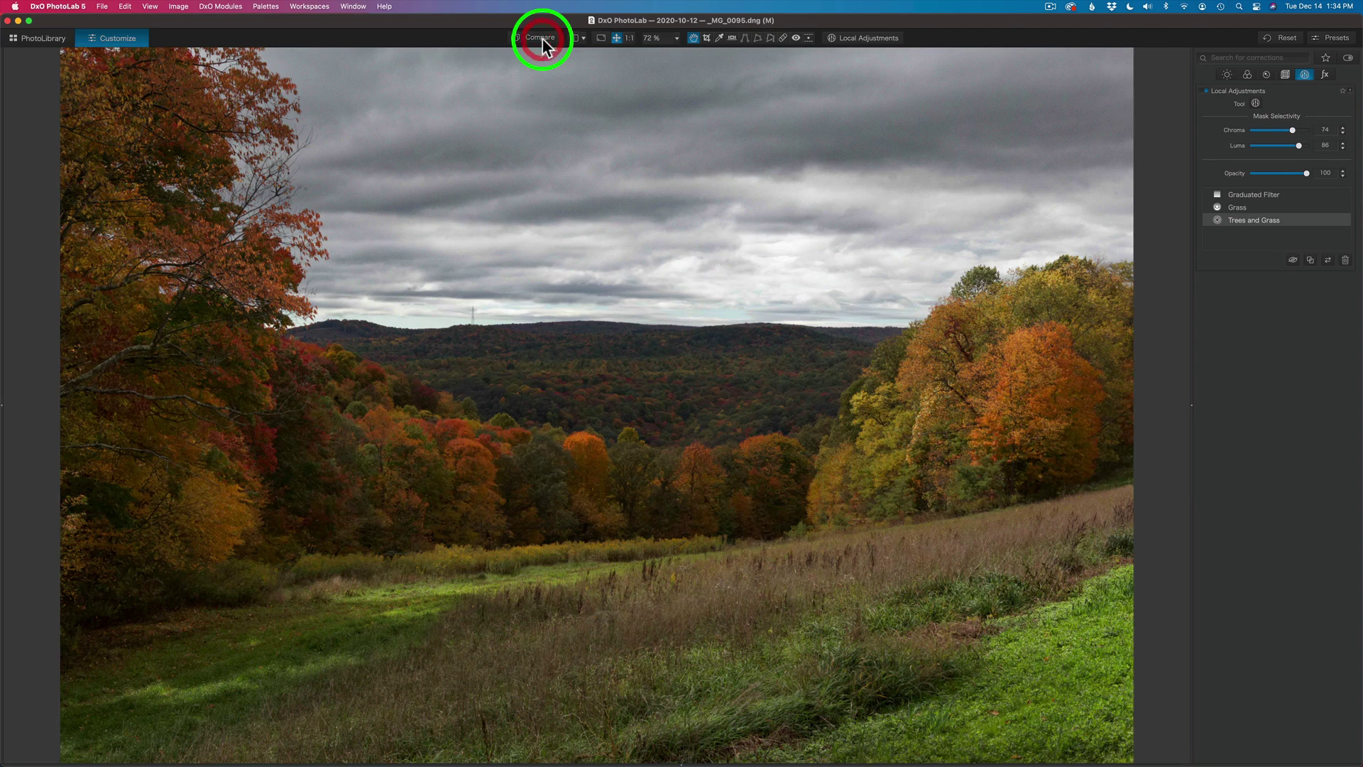
click(543, 39)
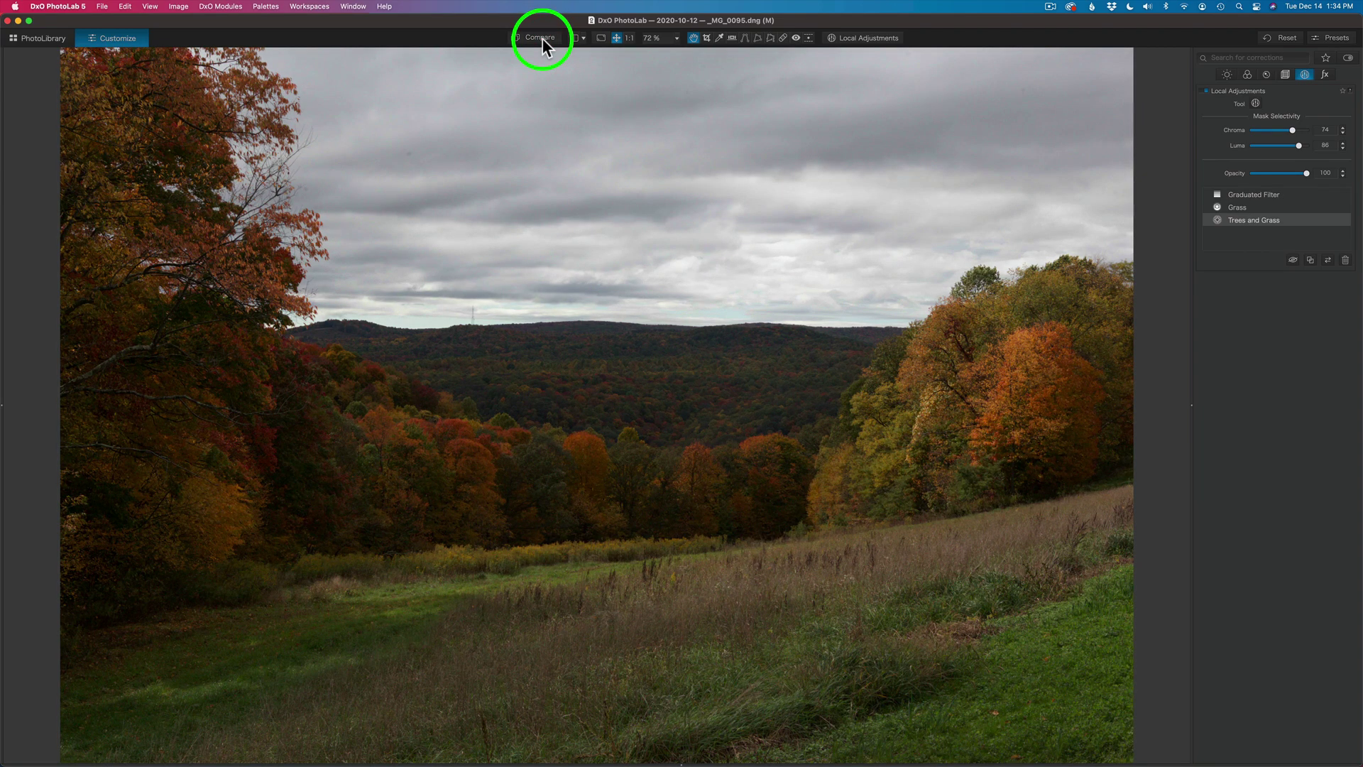
click(542, 39)
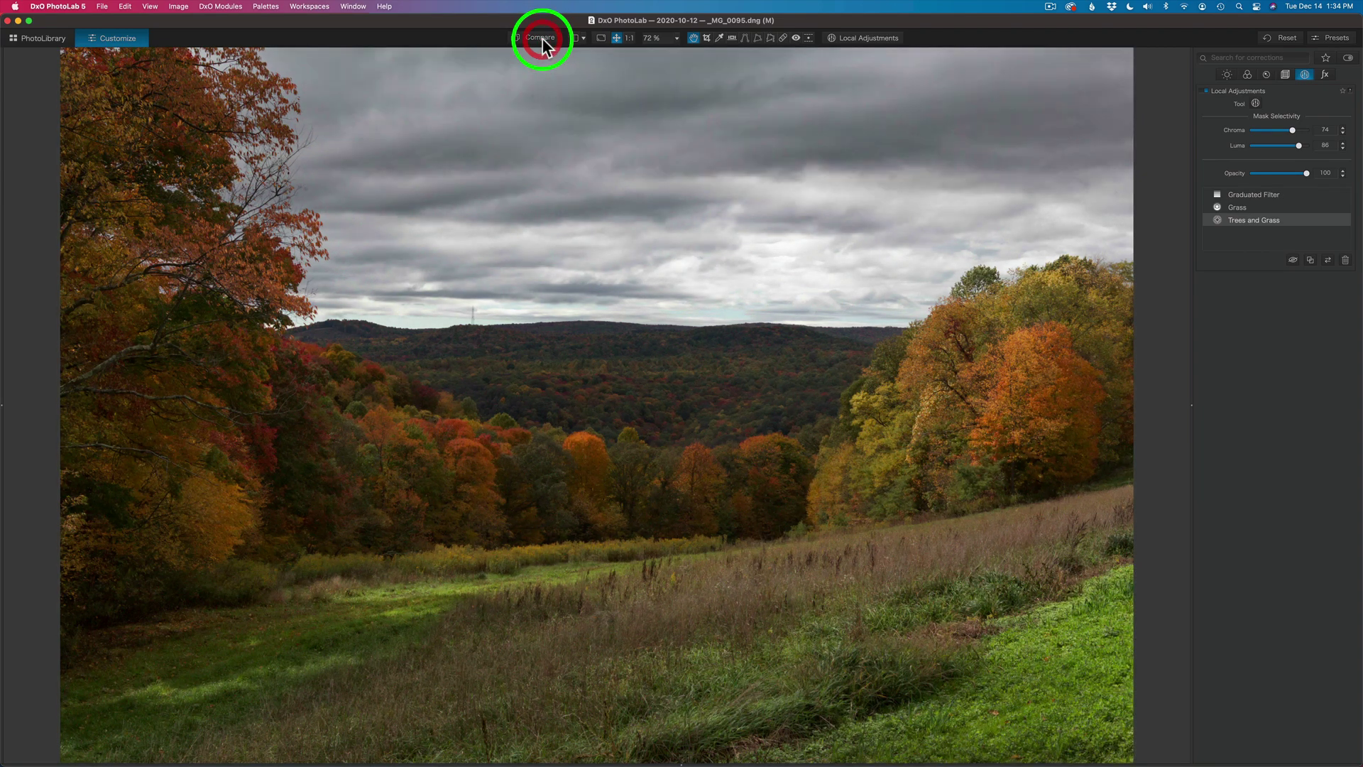